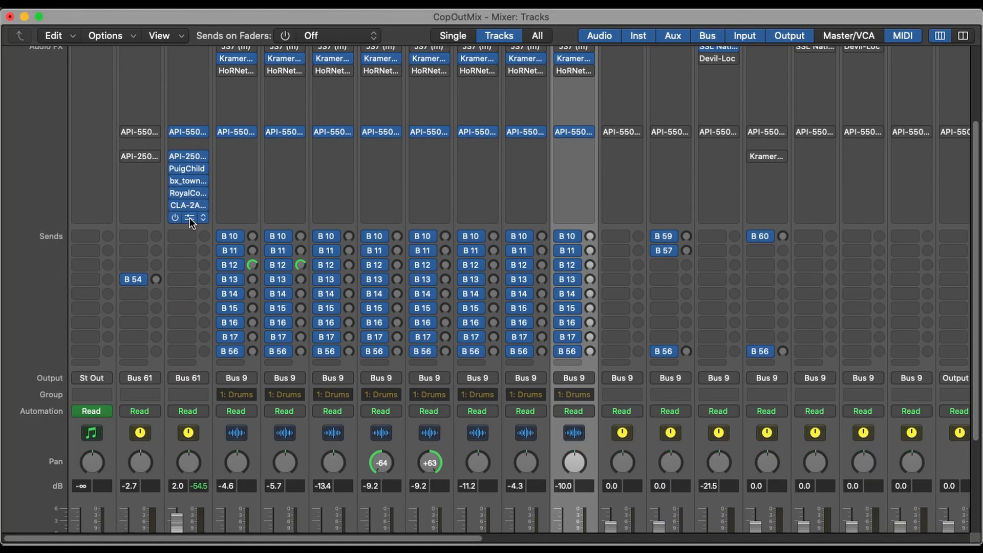
- Open the Compressor at the end of the Drum Buss insert chain and switch it to the Vintage Opto model
click(190, 217)
drag(661, 239, 673, 262)
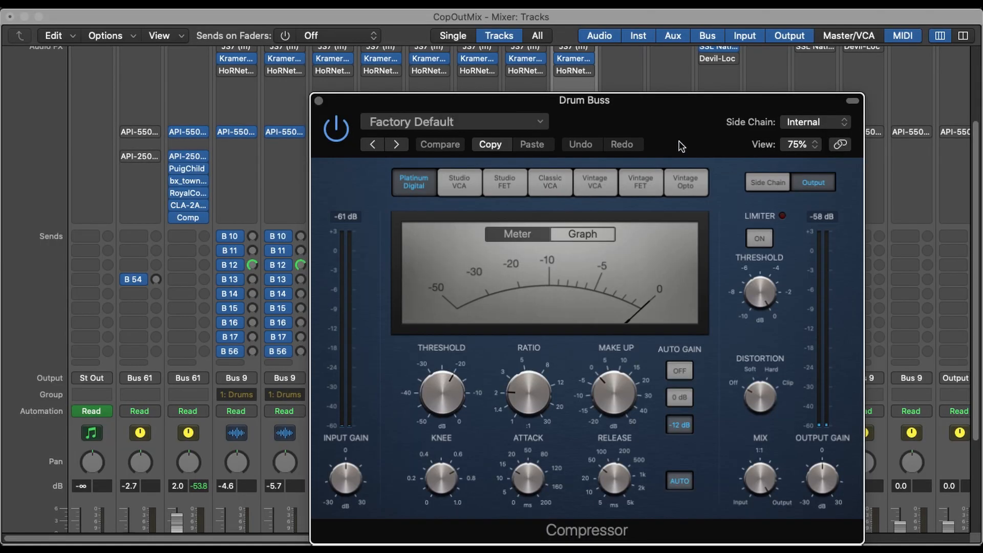
click(685, 170)
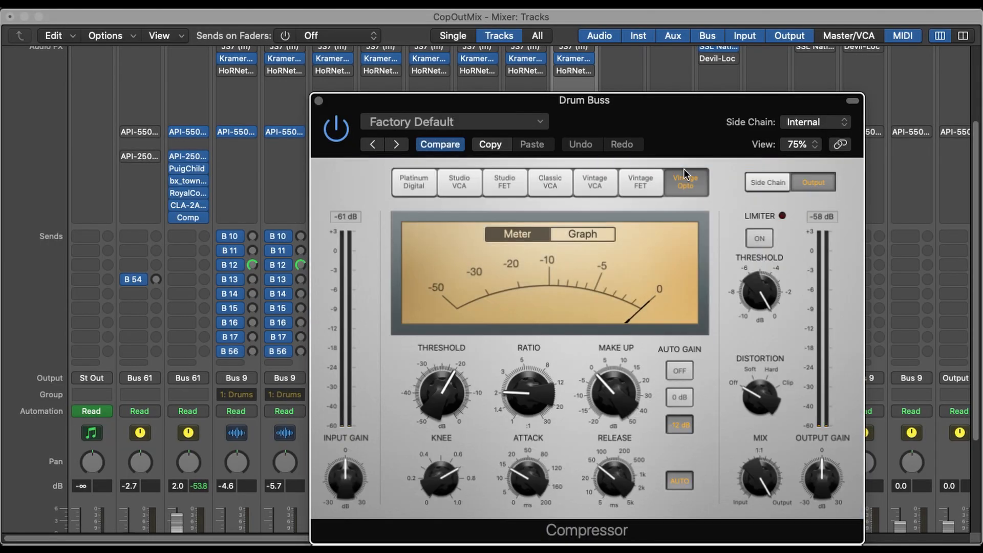
drag(687, 111, 683, 84)
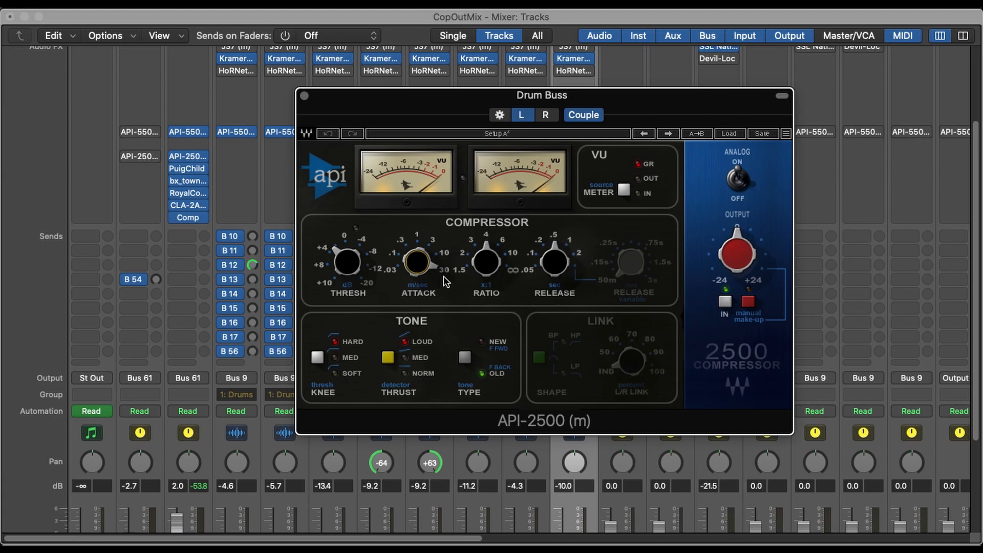
- Try different attack settings on the Drum Buss API-2500 compressor
mouse_move(423, 267)
click(431, 246)
click(417, 234)
drag(419, 263, 420, 236)
mouse_move(432, 276)
mouse_move(564, 267)
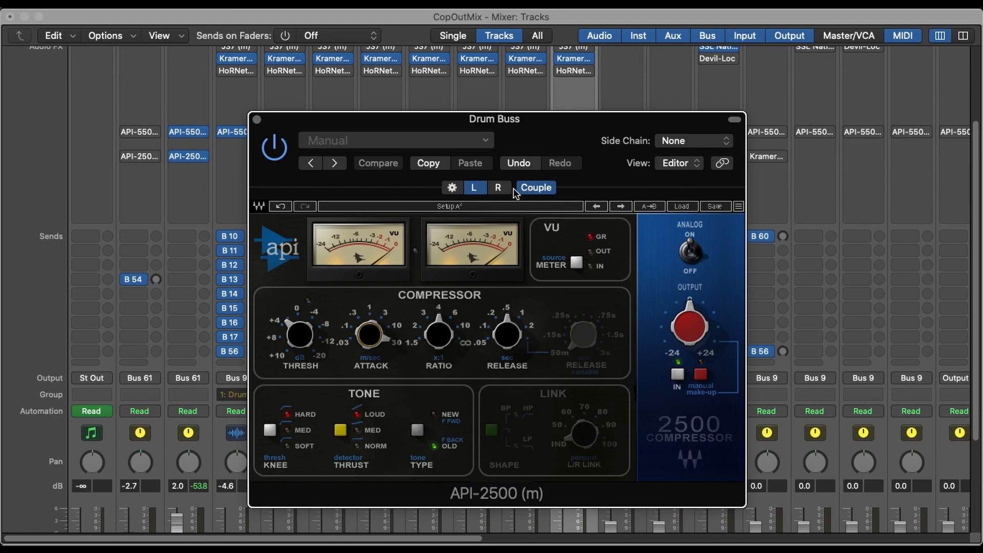
- Close the API-2500 window and remove the plug-in from the Drum Buss channel
click(256, 120)
click(204, 157)
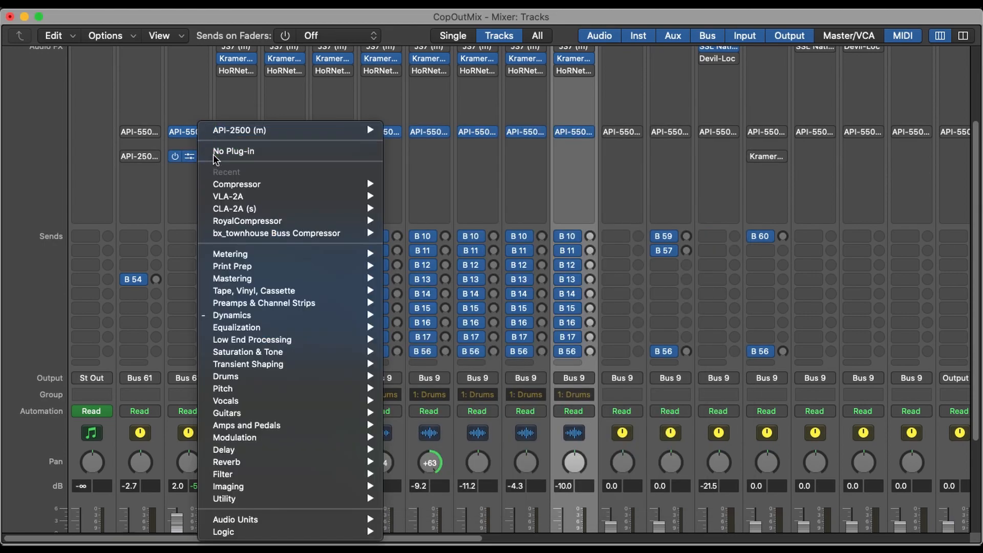
click(213, 155)
- Insert a fresh API-2500 (m) compressor in Dual Mono in the emptied Drum Buss slot
click(195, 157)
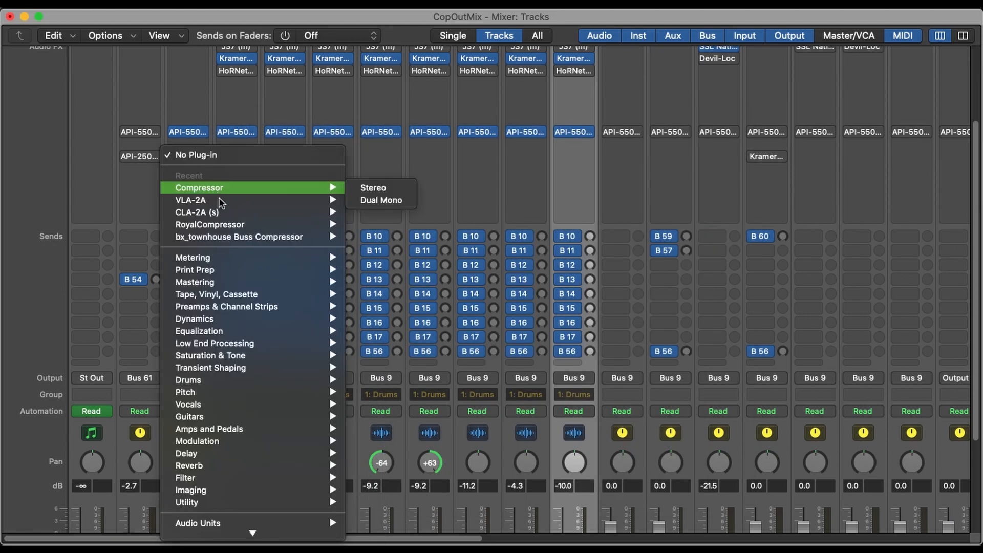
mouse_move(239, 269)
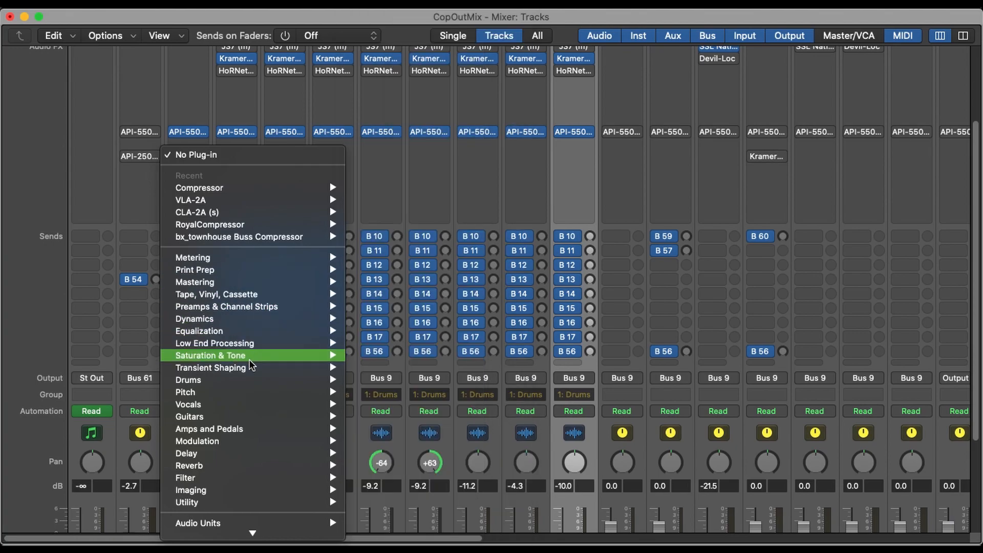
mouse_move(264, 323)
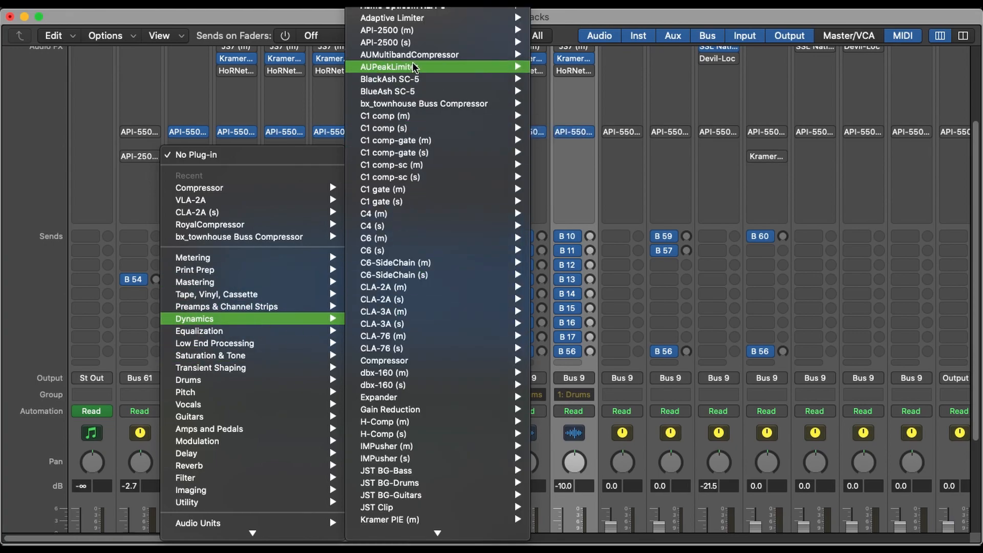
mouse_move(421, 43)
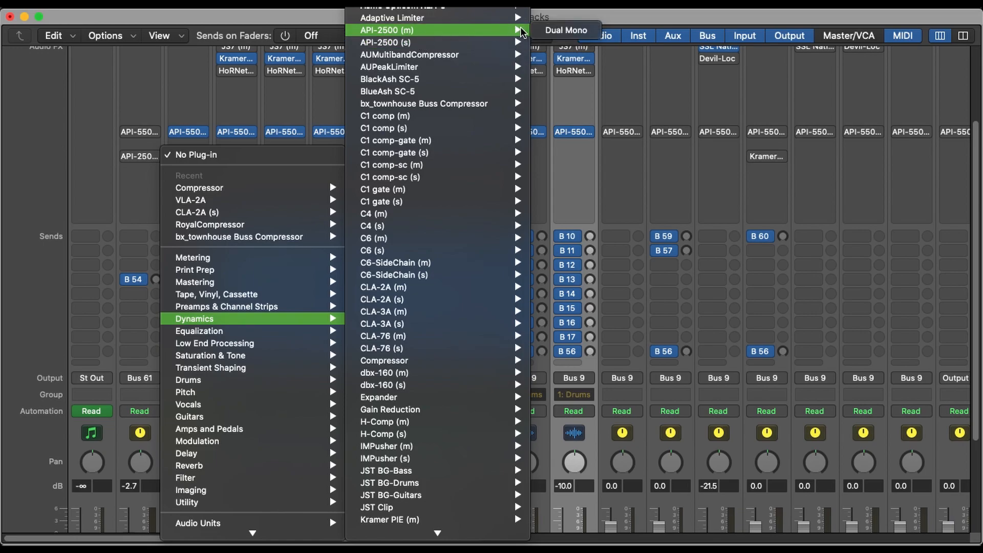
click(557, 30)
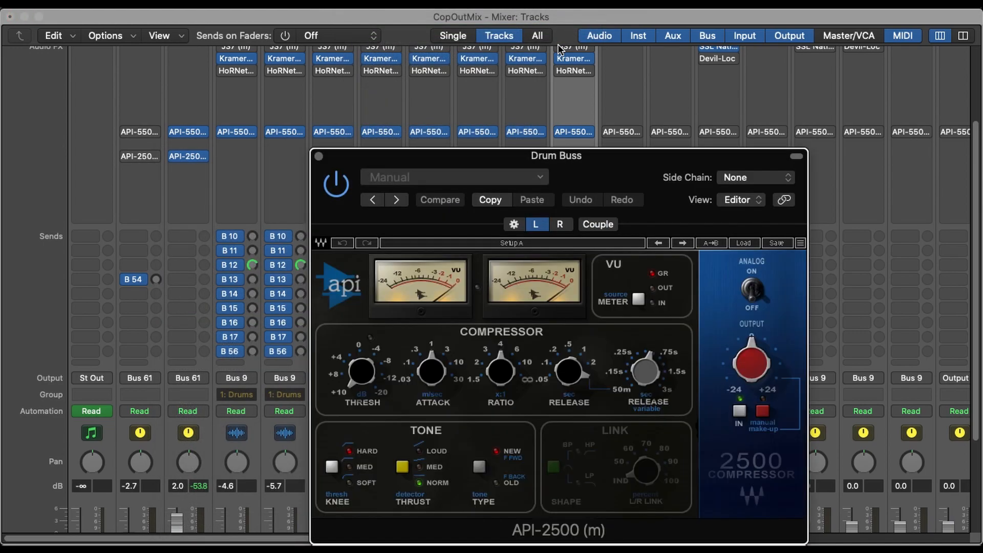
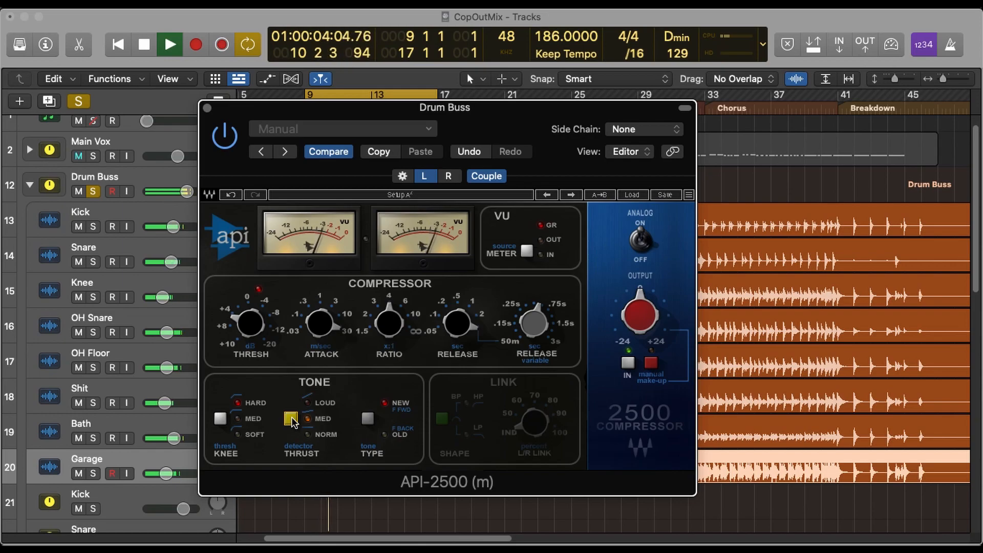
- Compare the Loud and Med thrust settings on the Drum Buss API-2500 while the loop plays
click(291, 420)
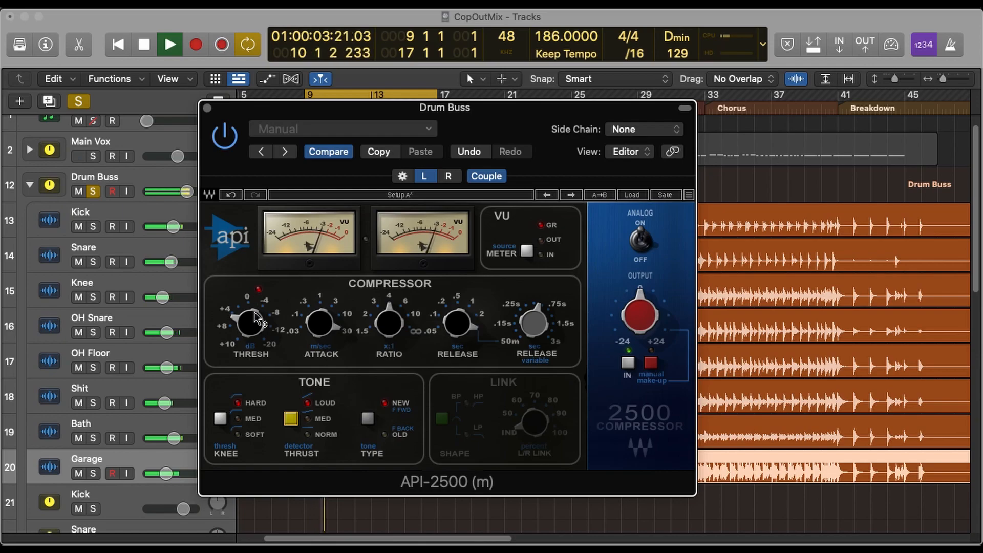
mouse_move(250, 337)
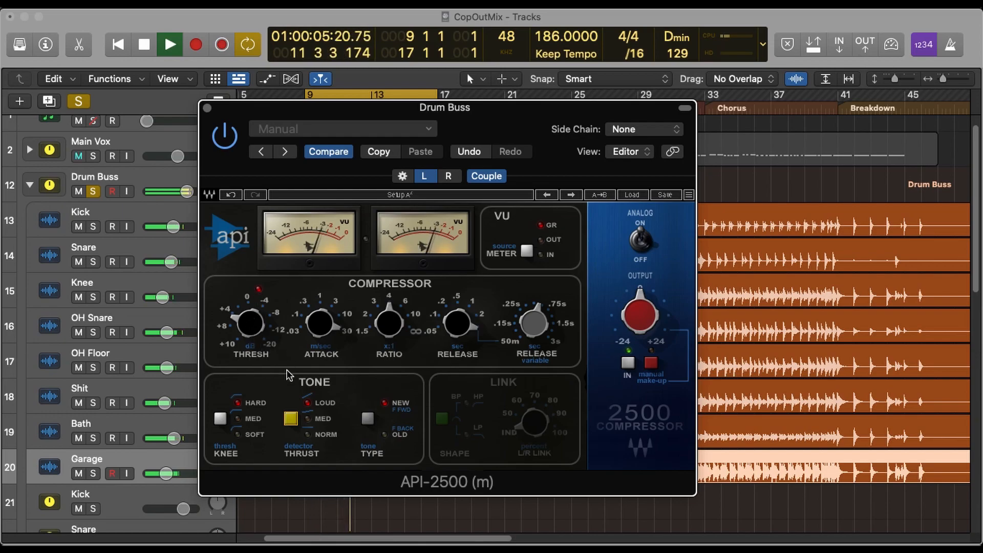
click(289, 421)
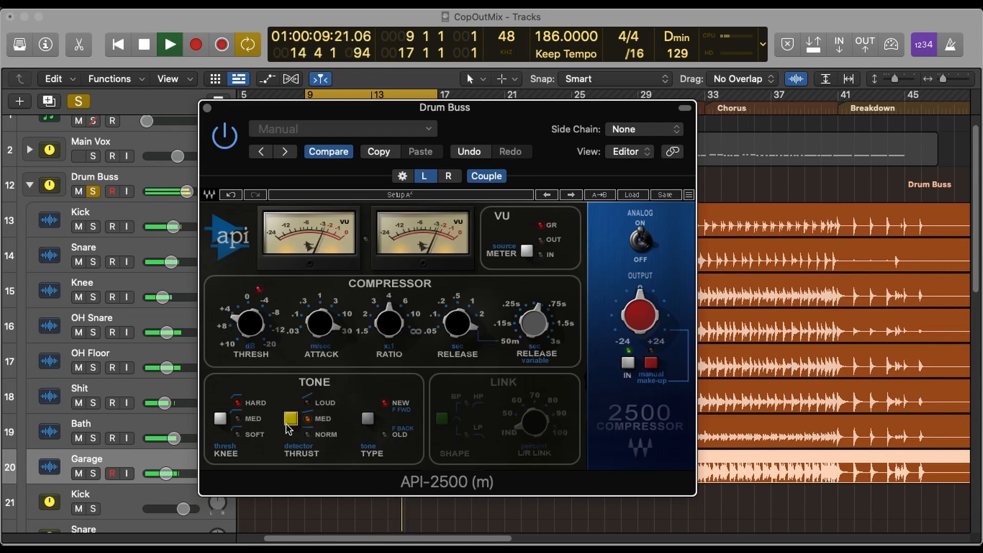
- Set the API-2500 release to 0.5 after trying 0.05 and the variable release, and adjust the threshold to about 4.39 dB
mouse_move(444, 338)
drag(451, 326, 451, 372)
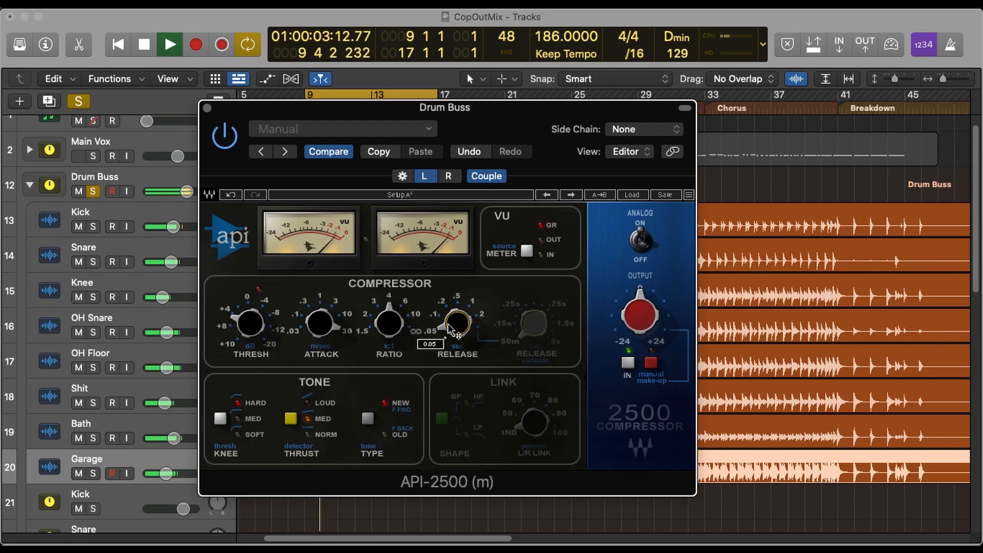
drag(454, 328, 454, 300)
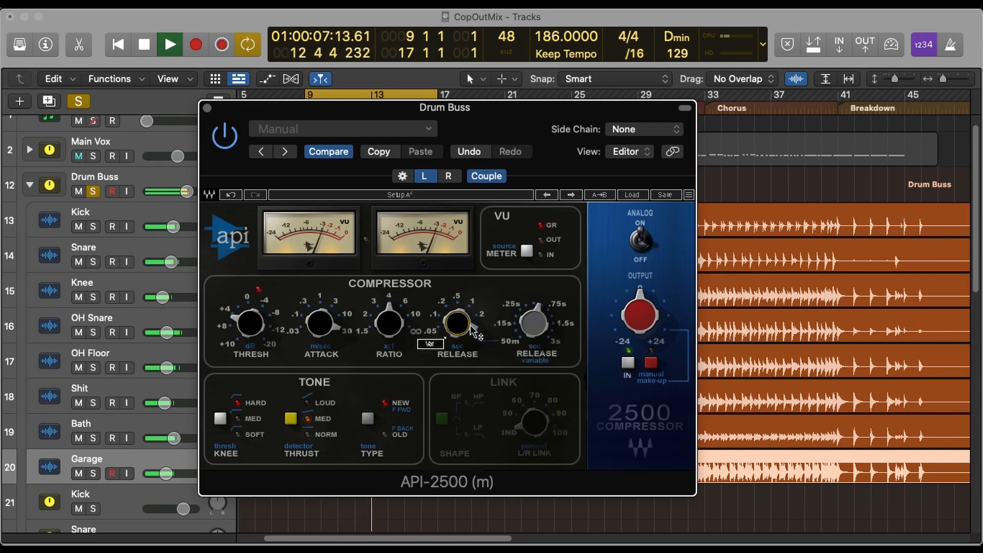
drag(541, 323, 542, 287)
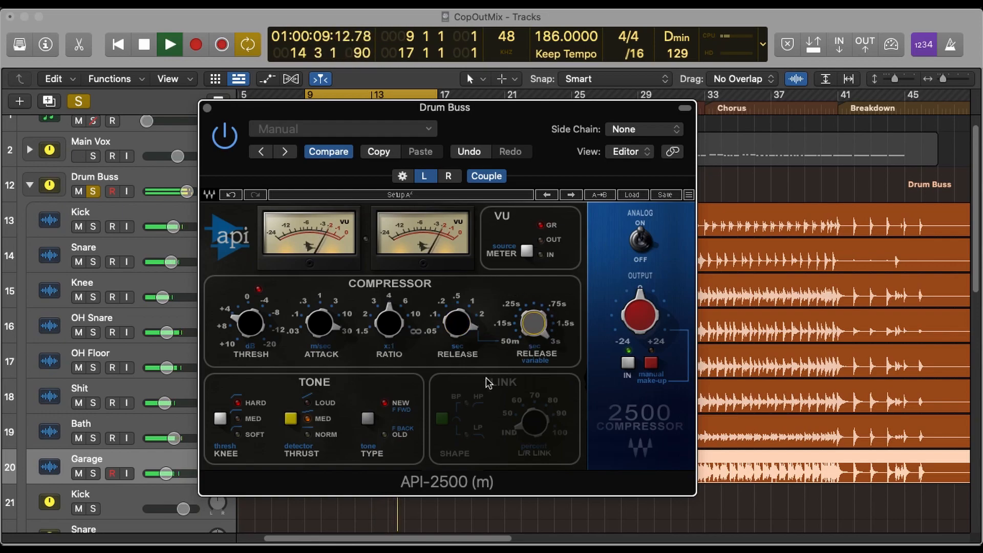
drag(458, 321, 444, 338)
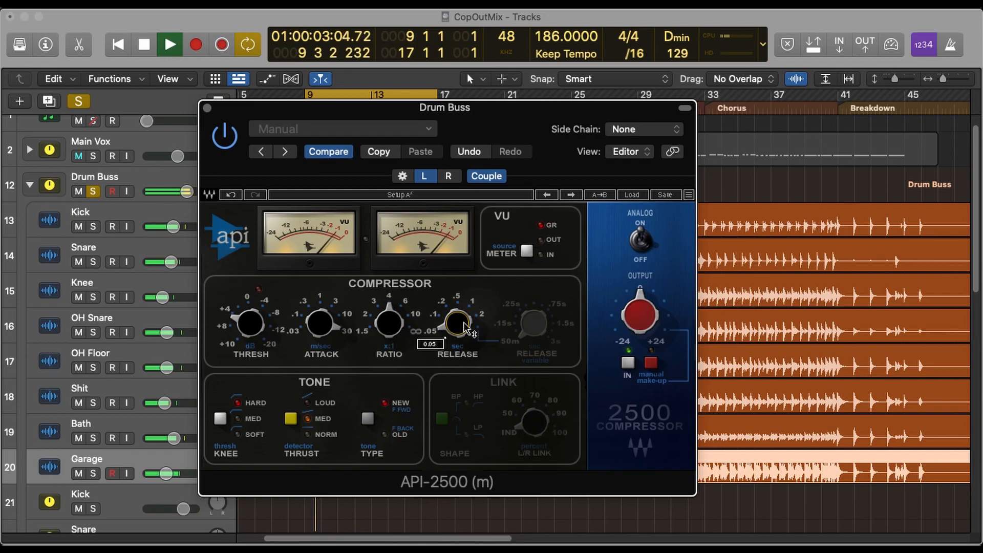
mouse_move(466, 329)
mouse_down()
mouse_move(466, 297)
mouse_move(465, 351)
mouse_move(465, 325)
mouse_up()
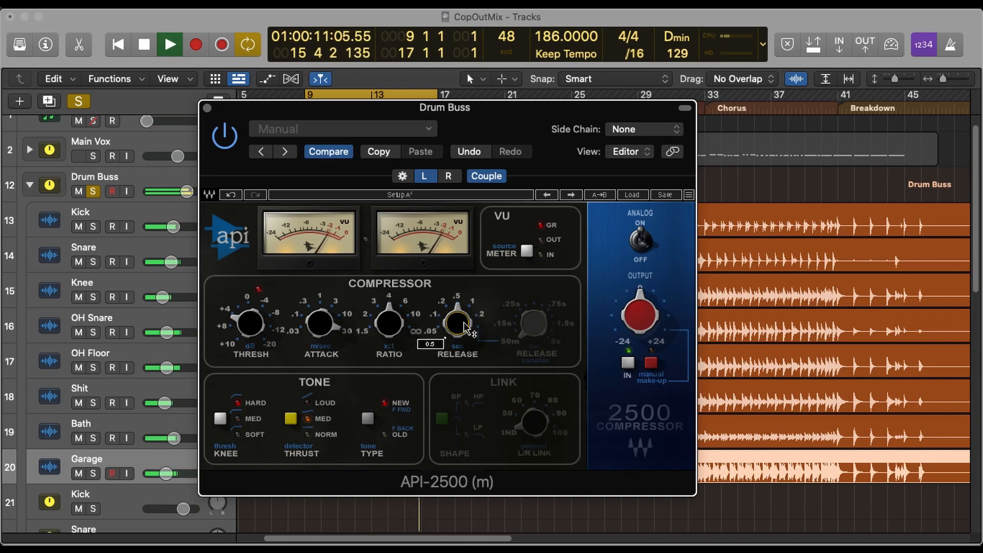
drag(251, 324, 250, 326)
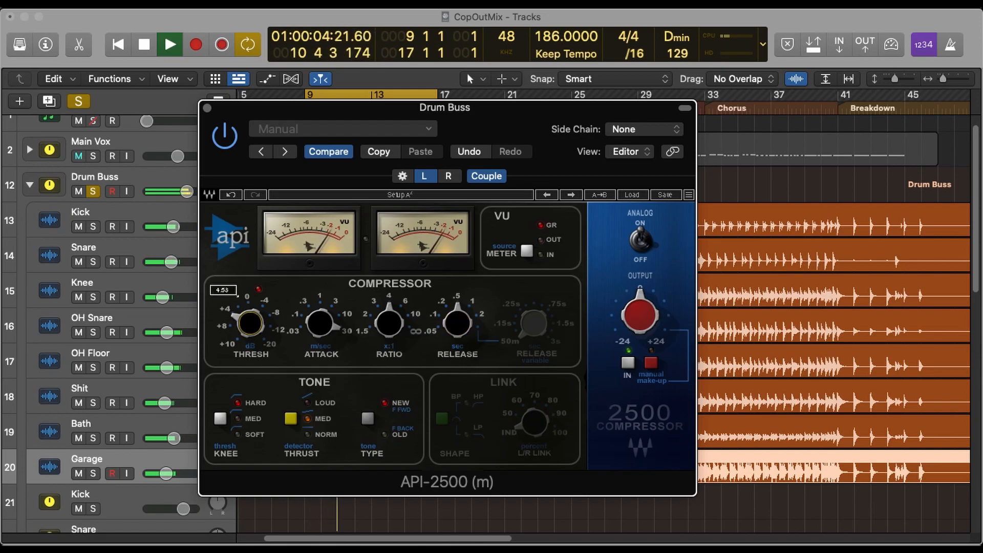
key(space)
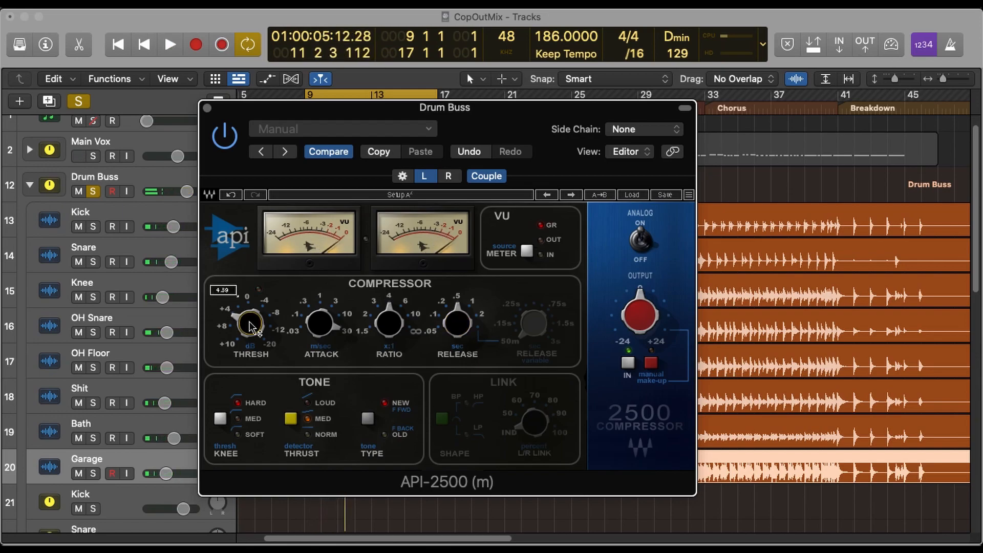
- Audition the API-2500 thrust at Norm, Loud and Med with short playbacks, leaving it on Med
mouse_move(333, 348)
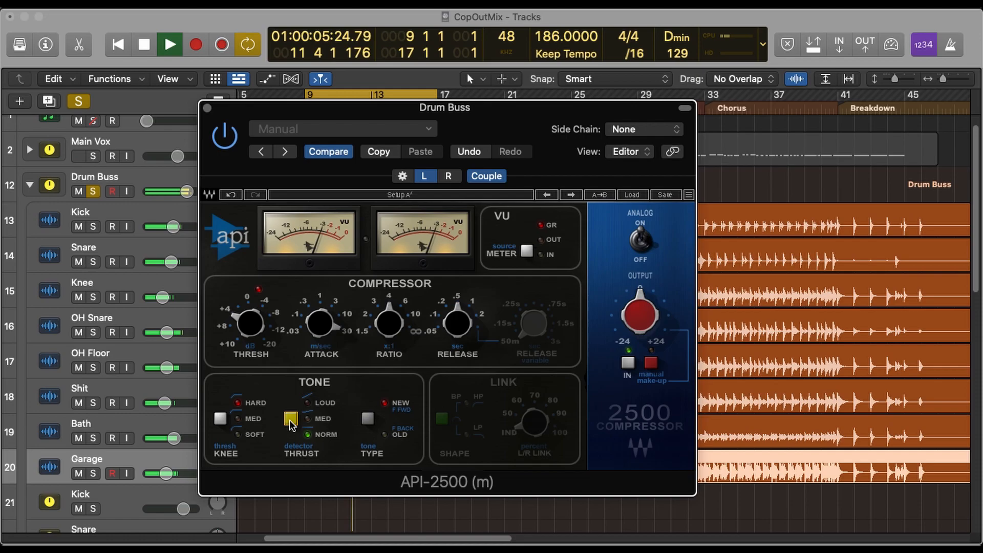
key(space)
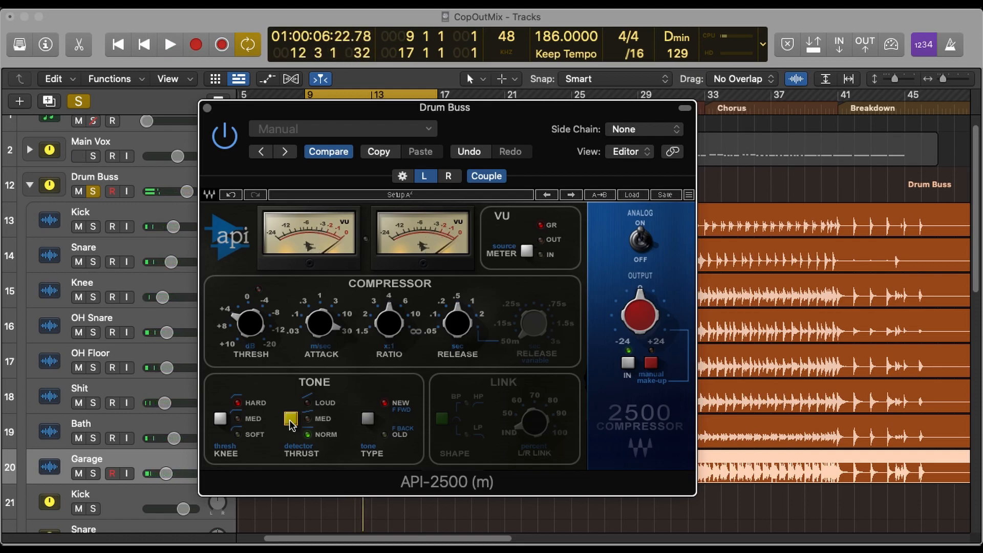
key(space)
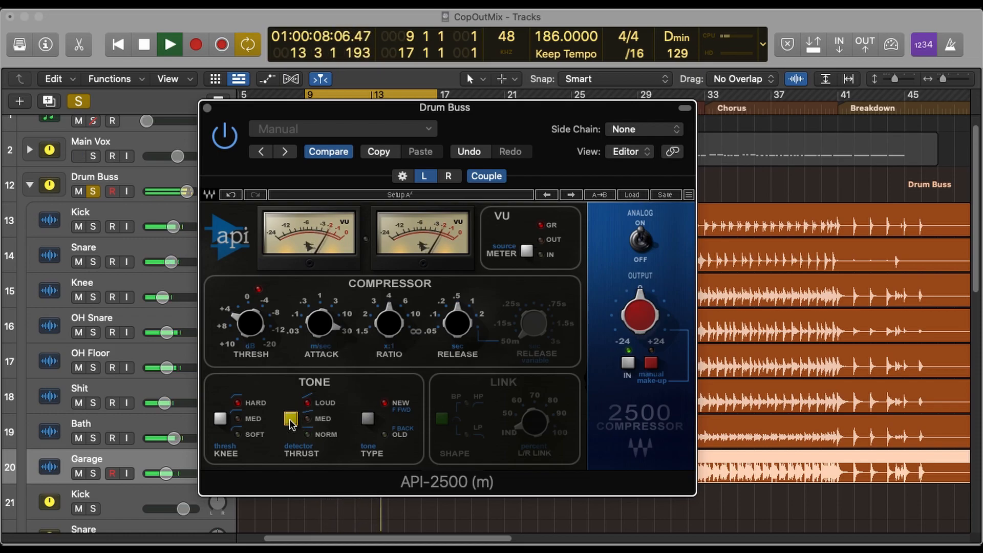
key(space)
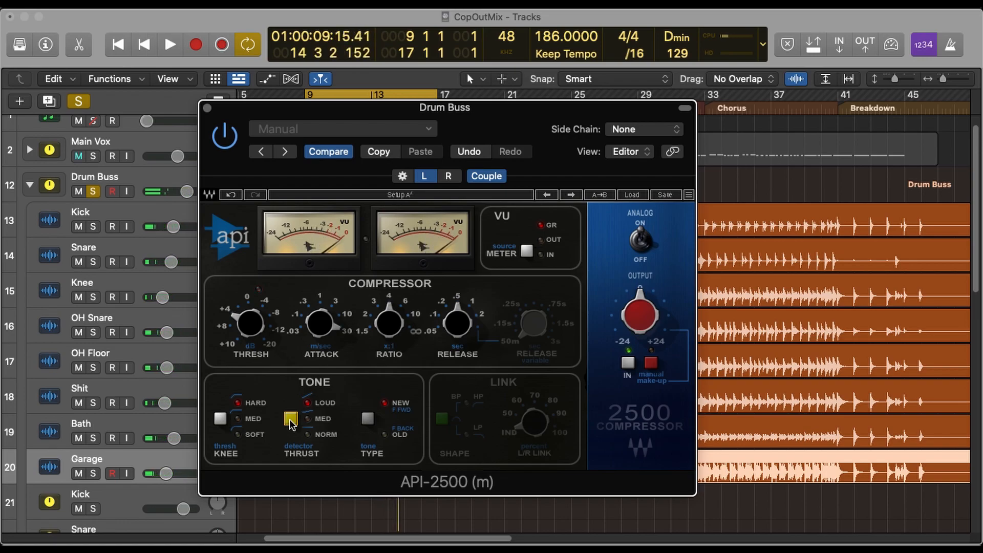
key(space)
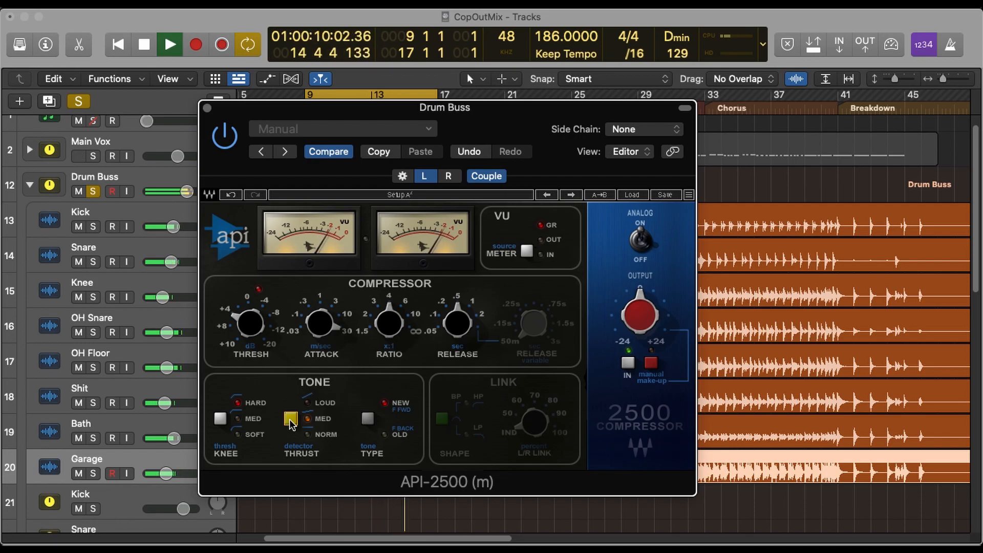
key(space)
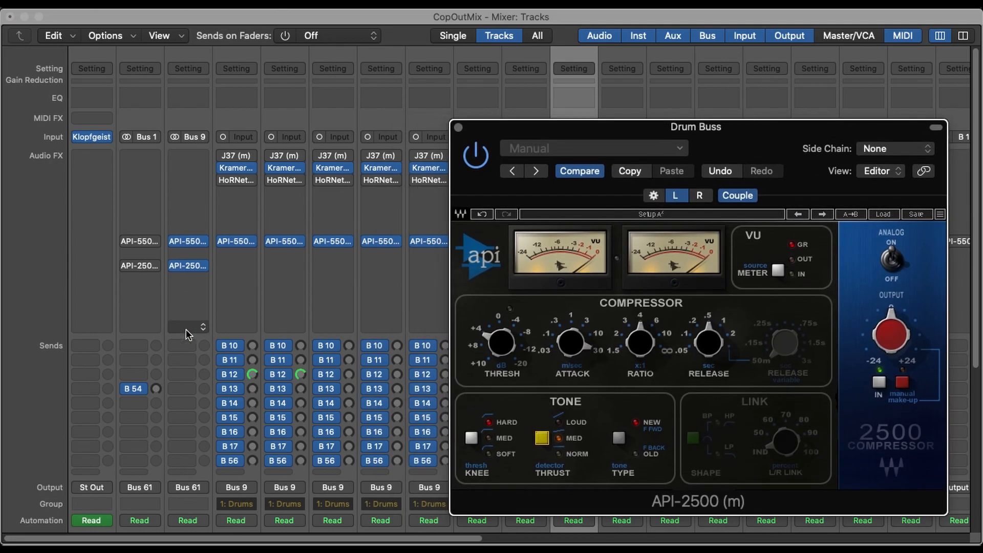
- Insert a VU Meter (s) in the last Drum Buss slot and place its window beside the API-2500
click(185, 316)
mouse_move(265, 429)
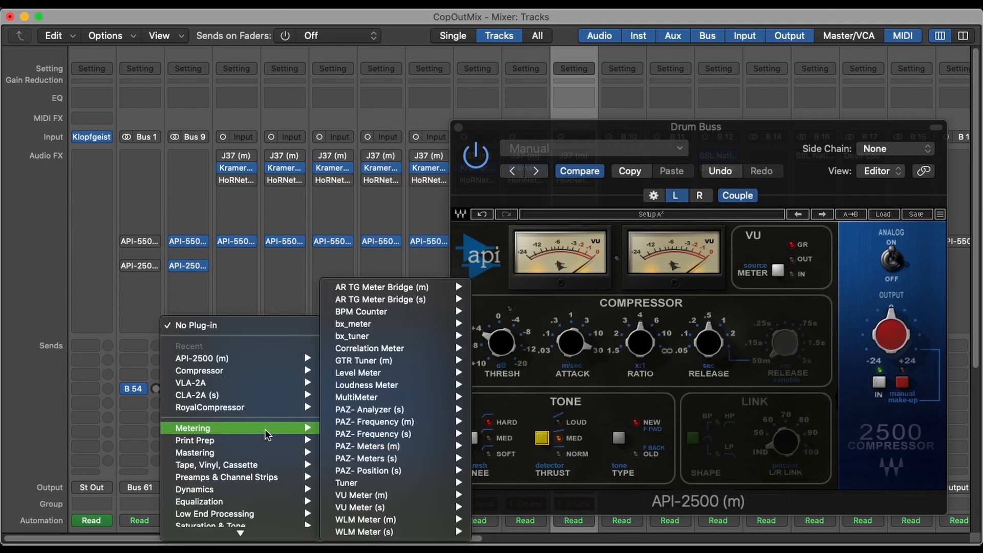
mouse_move(410, 373)
drag(379, 258, 311, 302)
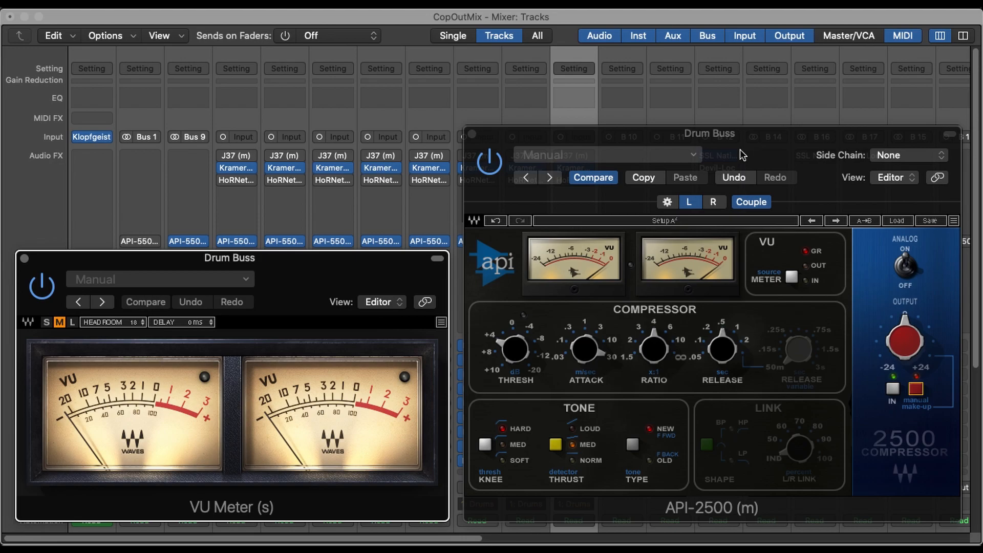
- Raise the API-2500 output slightly and compare its level with the bypassed signal on the VU meter
click(488, 161)
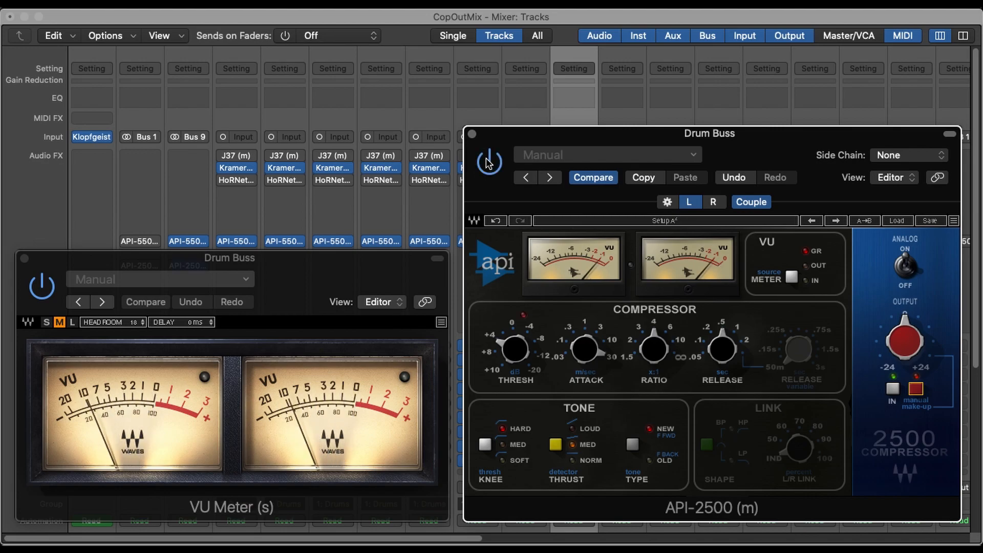
drag(897, 345, 896, 341)
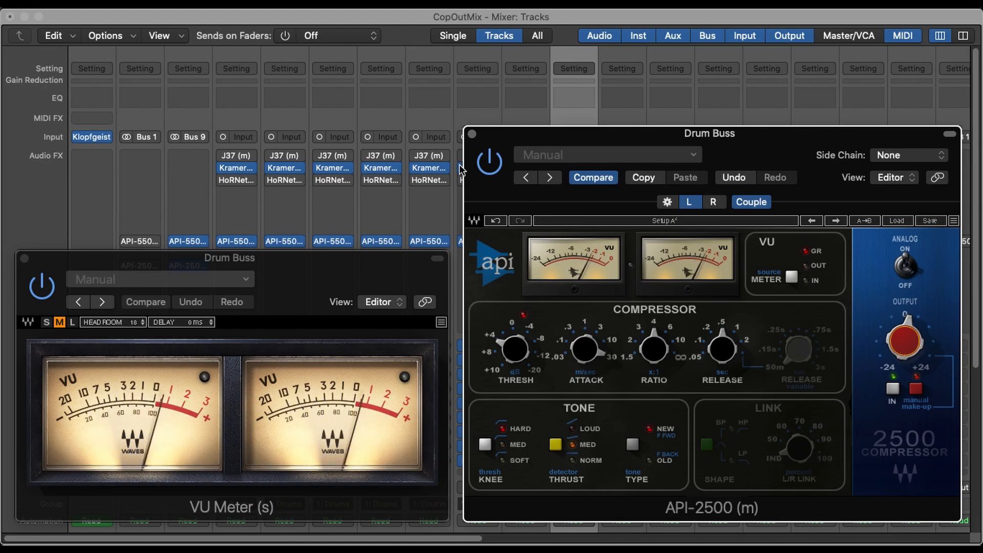
click(489, 163)
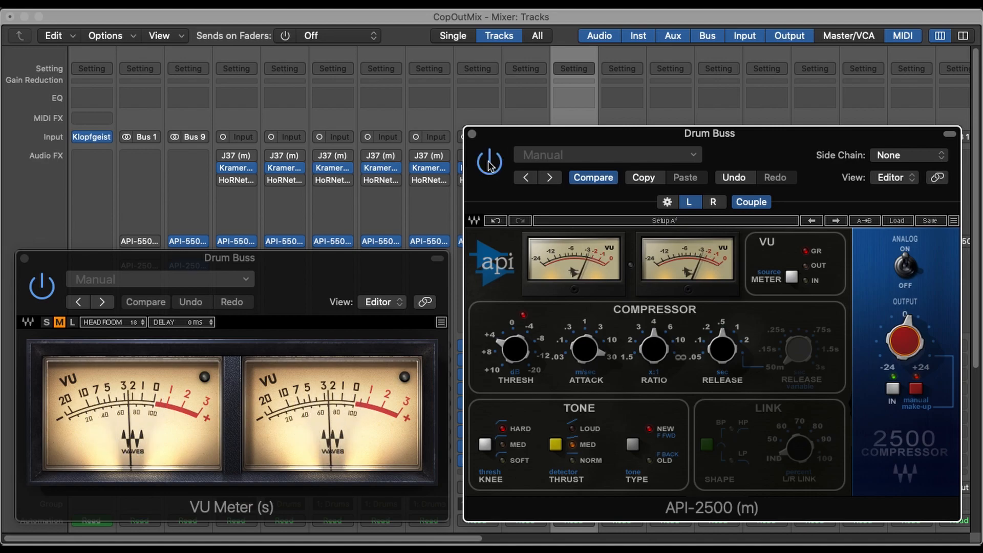
click(489, 163)
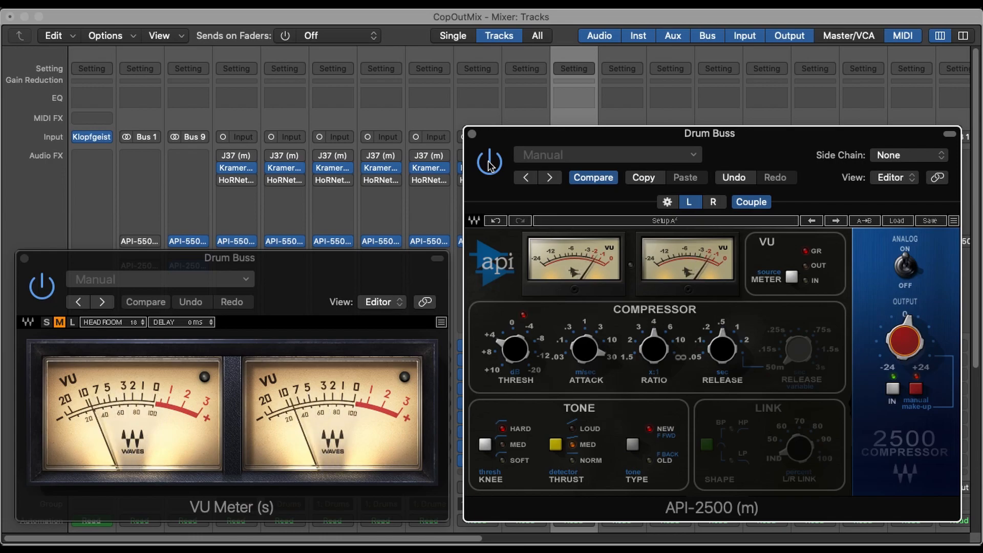
click(489, 163)
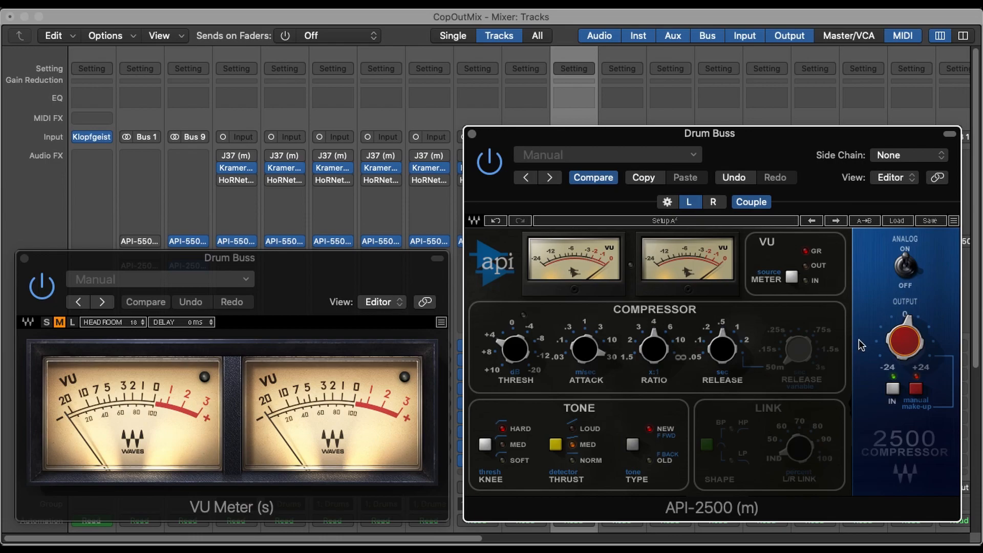
mouse_move(906, 341)
mouse_move(722, 348)
mouse_down()
mouse_move(709, 364)
mouse_move(736, 341)
mouse_move(709, 372)
mouse_move(719, 338)
mouse_up()
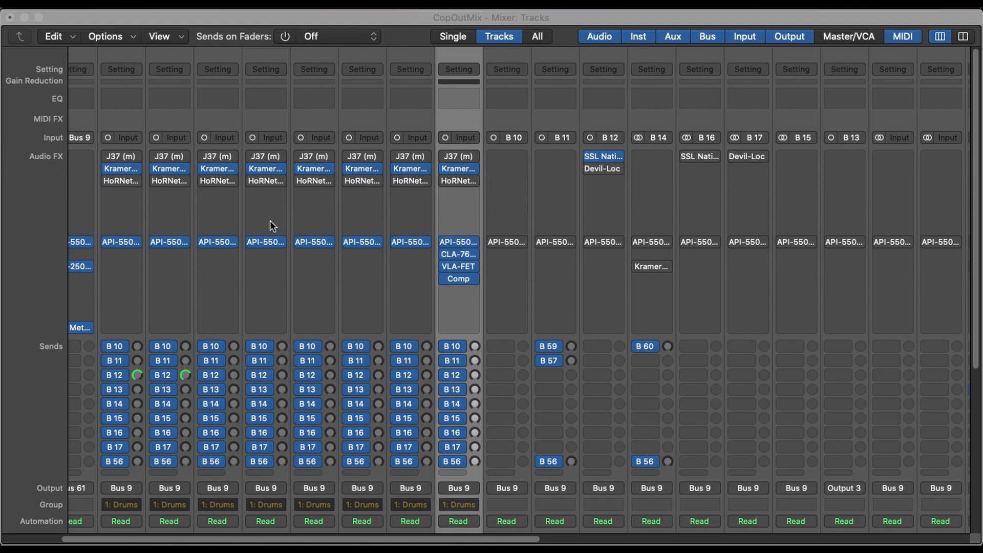
- Open the CLA-76 on the Garage channel to examine its controls, and close it again
click(462, 254)
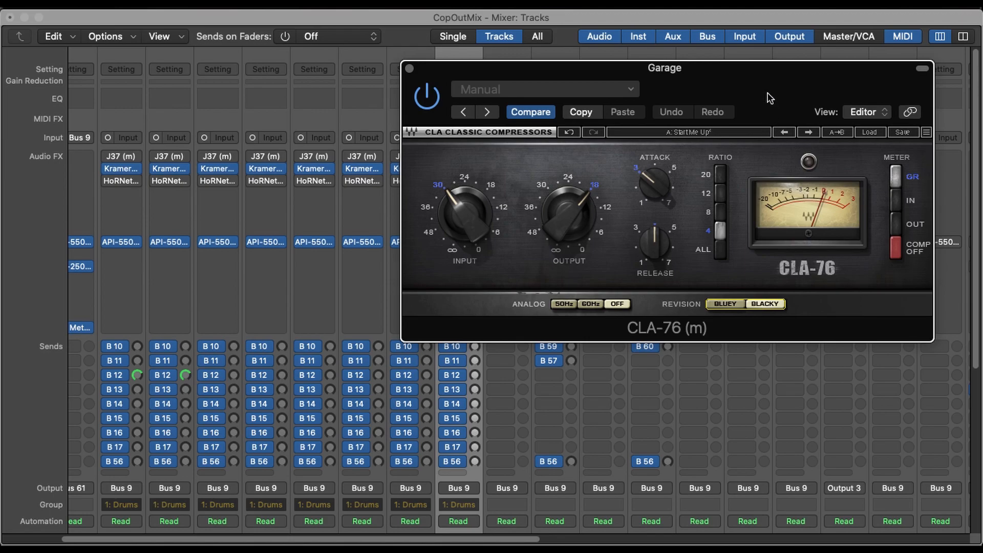
drag(769, 97, 714, 237)
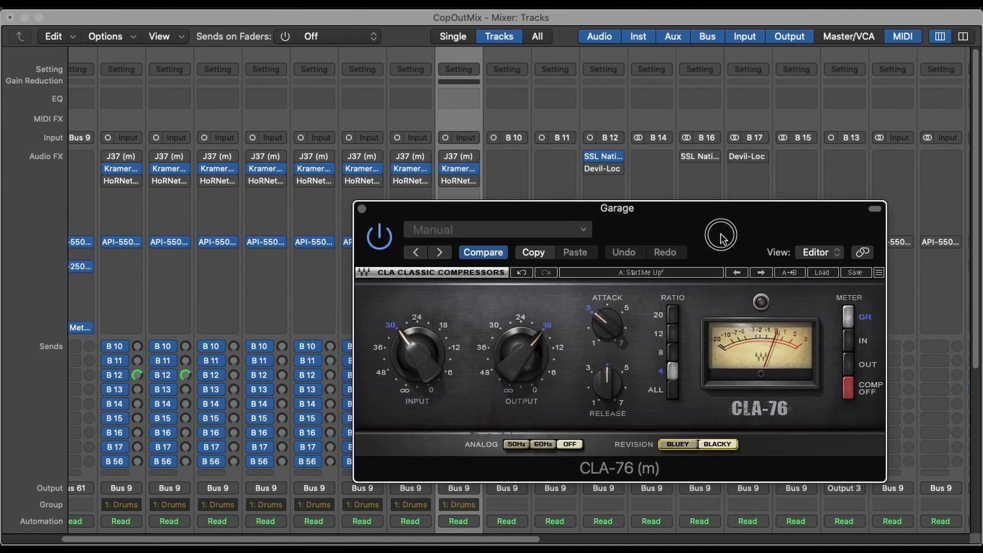
click(359, 210)
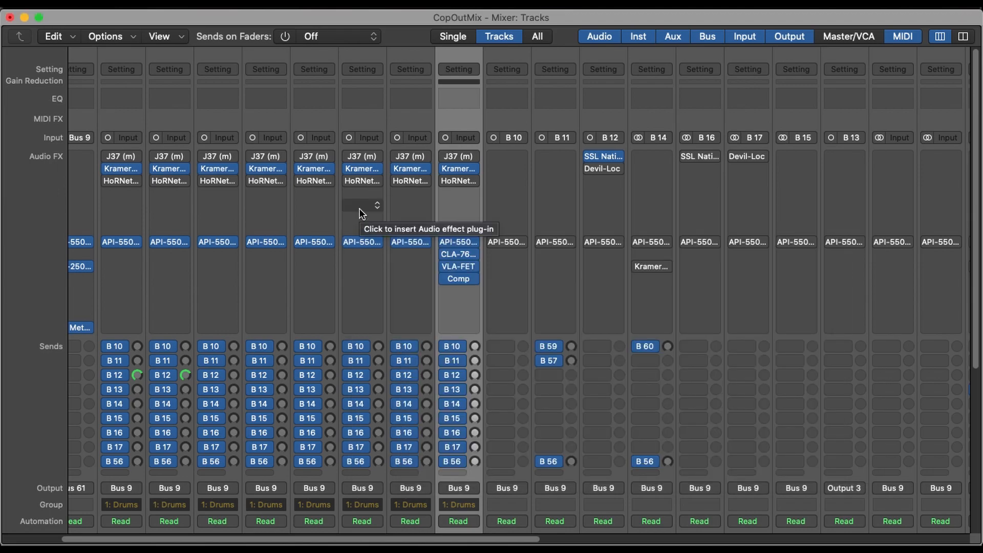
- Open the Garage channel's VLA-FET, clear its window from the inserts and adjust its side-chain high-pass (SCHP) control
click(459, 267)
drag(678, 213, 560, 190)
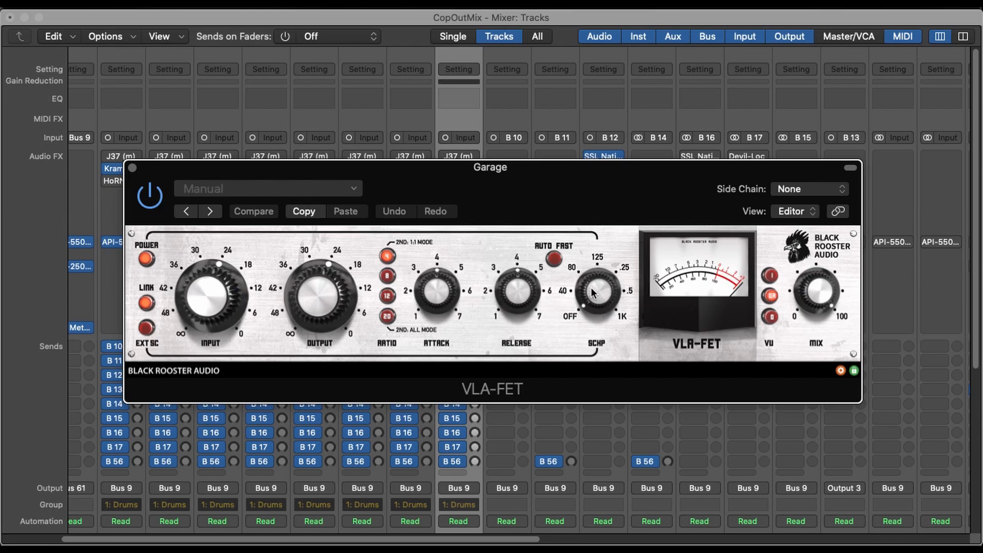
drag(577, 185, 655, 57)
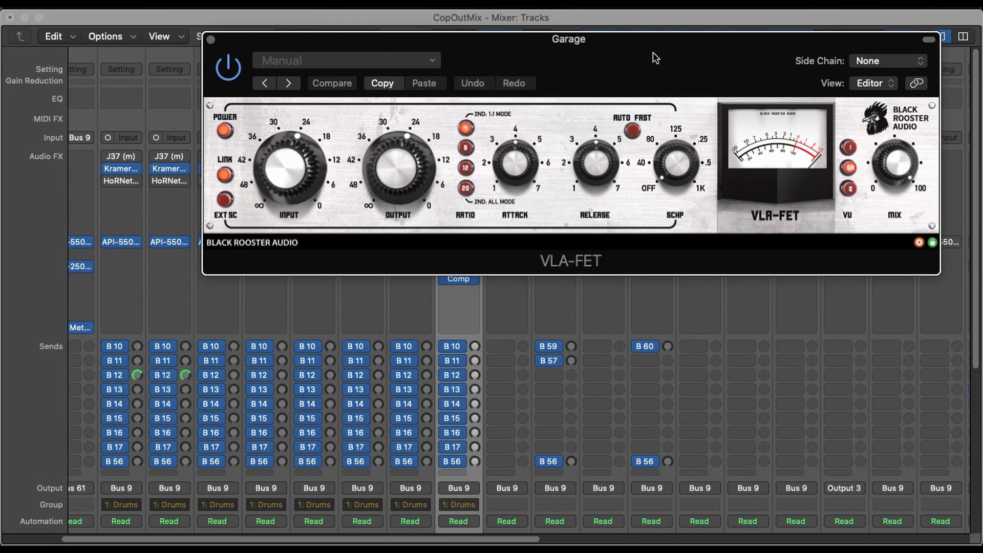
drag(653, 52, 646, 109)
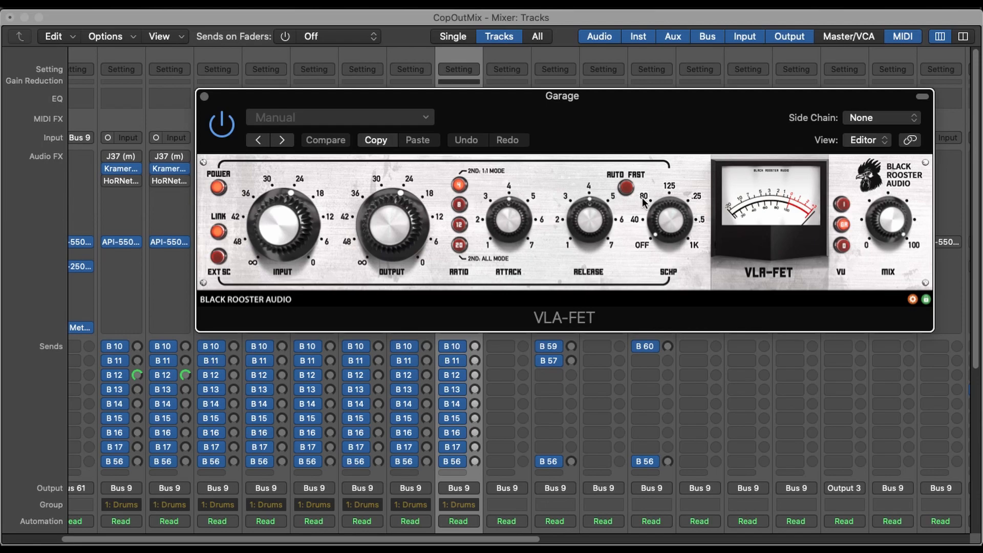
drag(674, 221, 664, 286)
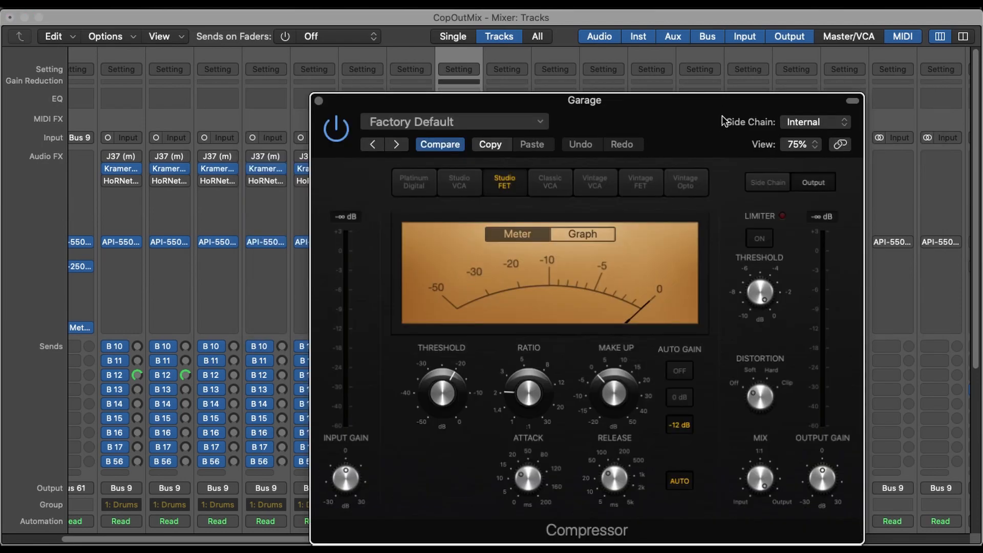
- Reposition the Garage channel's Compressor window and pick out its Vintage FET model
drag(722, 120, 674, 84)
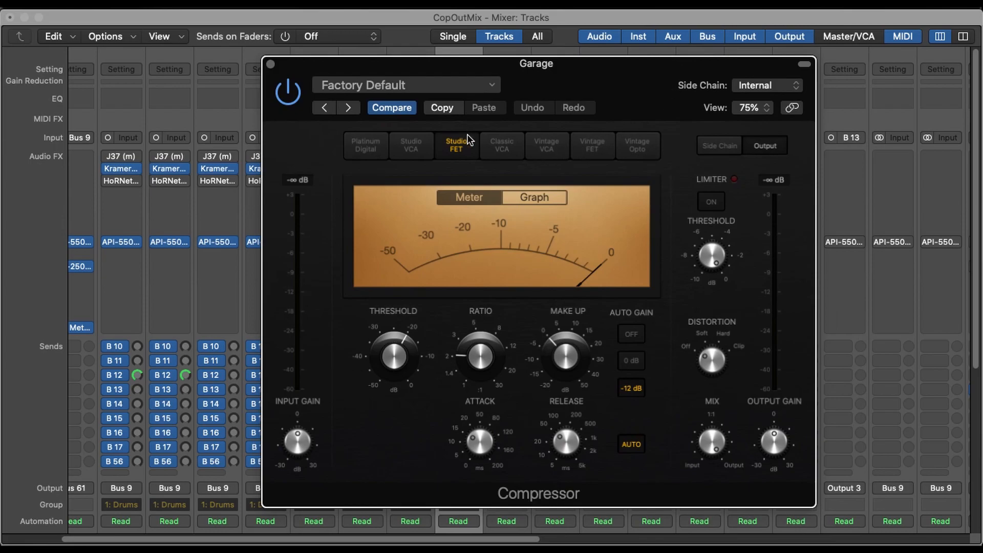
click(594, 154)
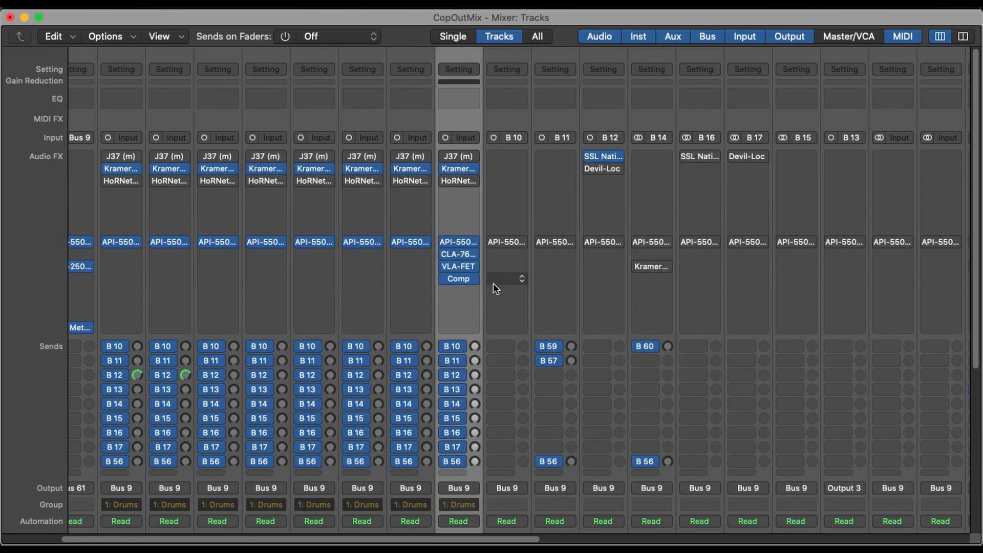
- Remove the CLA-76 and the Compressor from the Garage channel, and move the VLA-FET directly below the API-550
click(475, 254)
click(487, 221)
drag(461, 267, 463, 255)
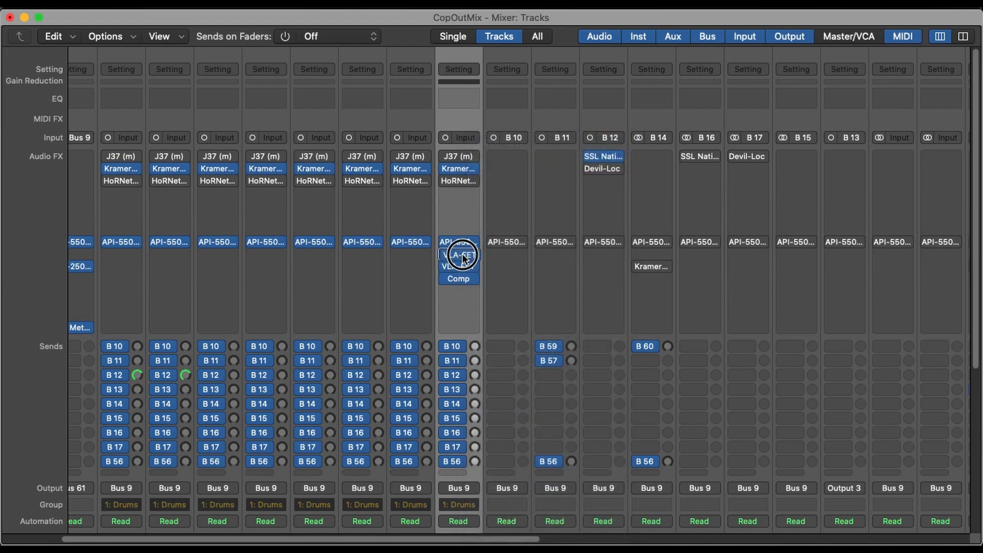
click(469, 279)
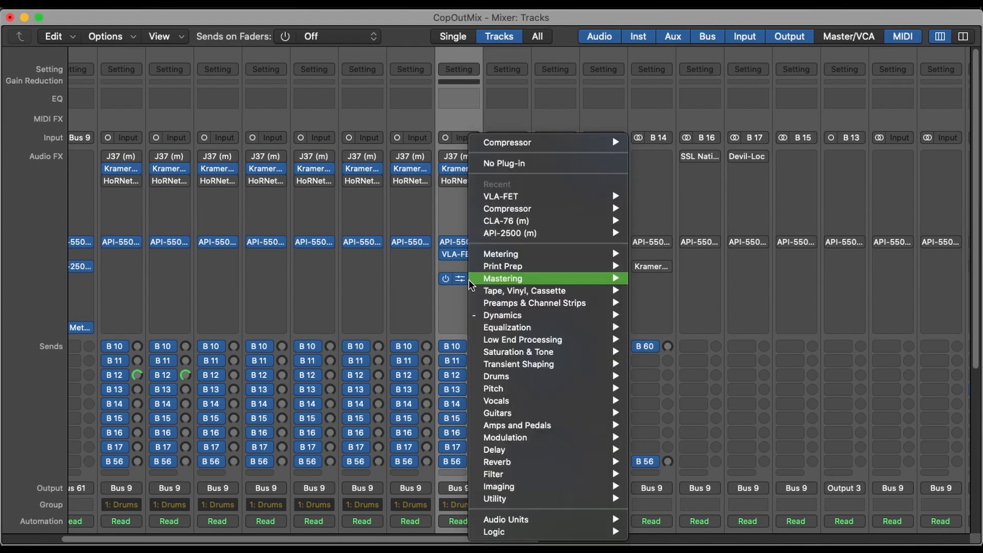
click(497, 166)
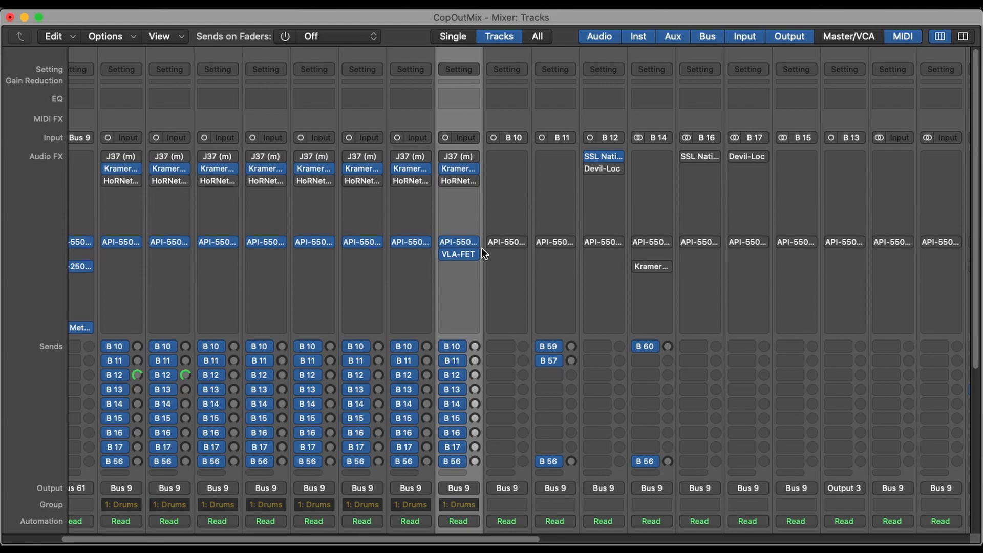
- Show the Garage channel's VLA-FET and raise the channel's volume fader
click(462, 253)
scroll(456, 420, down, 5)
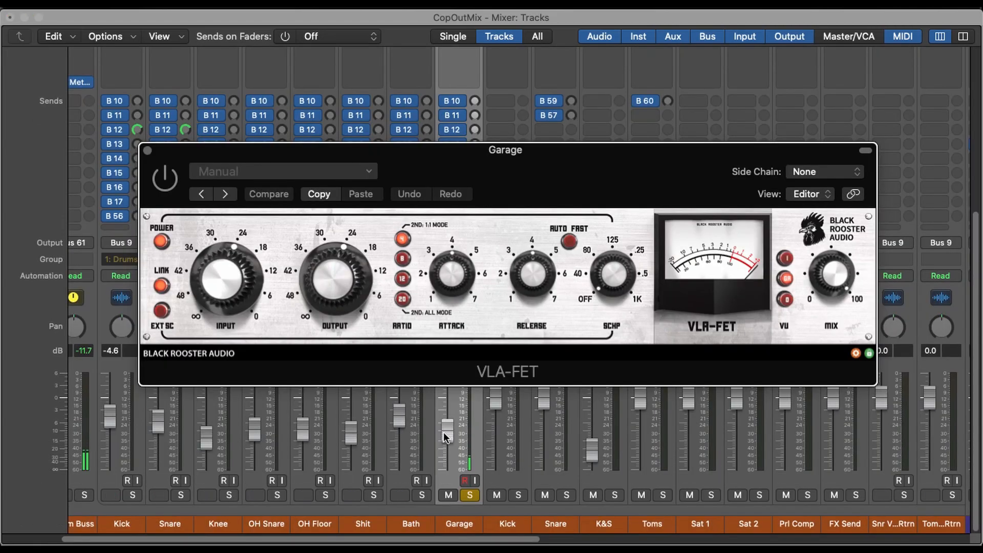
drag(443, 432, 454, 395)
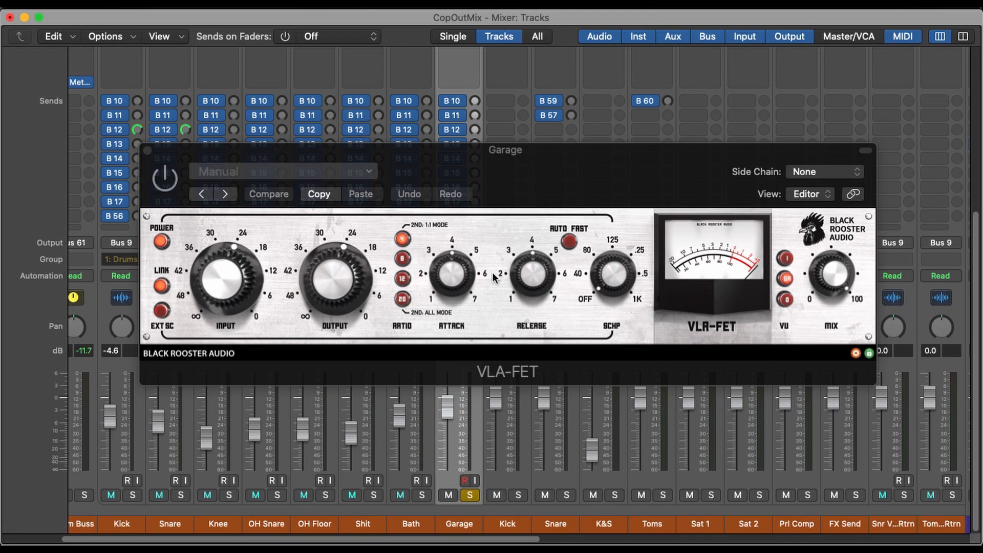
- Enable the Garage VLA-FET during playback, sweep its attack by ear and set it to about 7
key(space)
click(173, 202)
key(space)
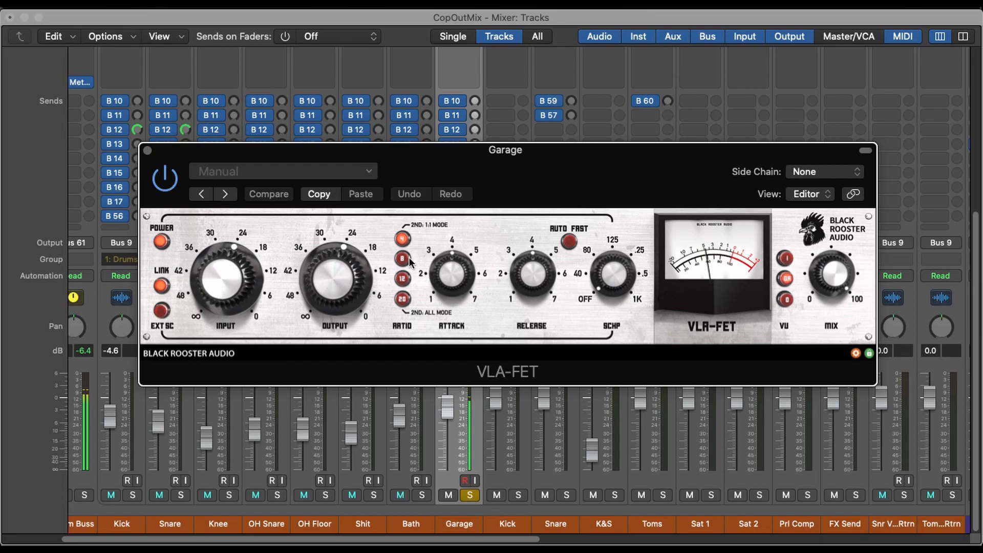
drag(460, 269, 465, 165)
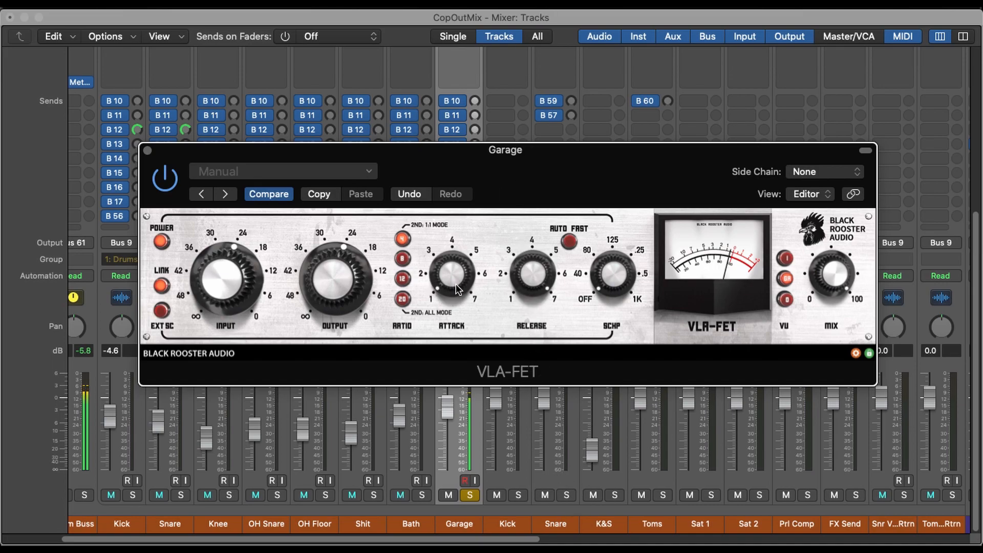
drag(441, 284, 465, 95)
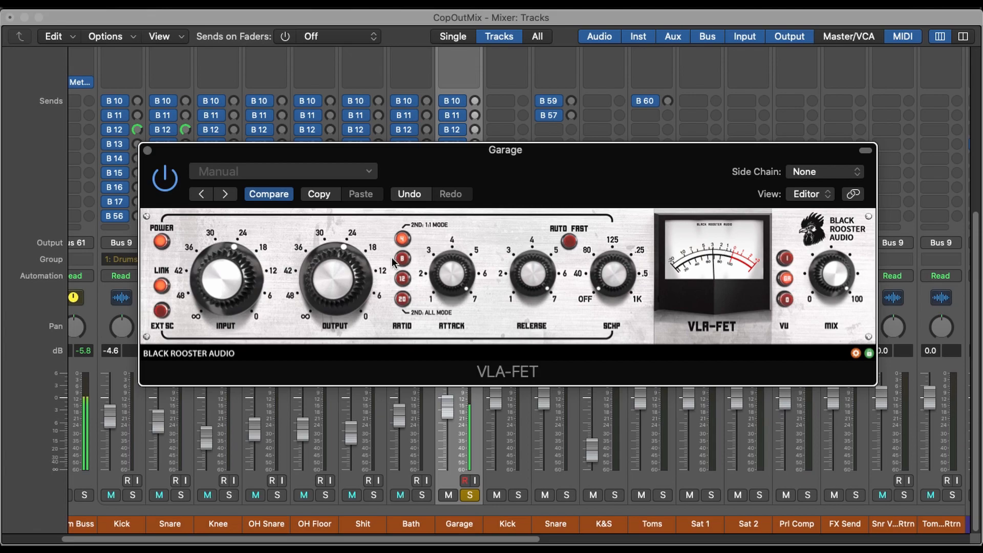
- Sweep the VLA-FET's side-chain high-pass (SCHP) across its range during playback and set it to about 80
drag(611, 281, 610, 337)
drag(603, 274, 611, 211)
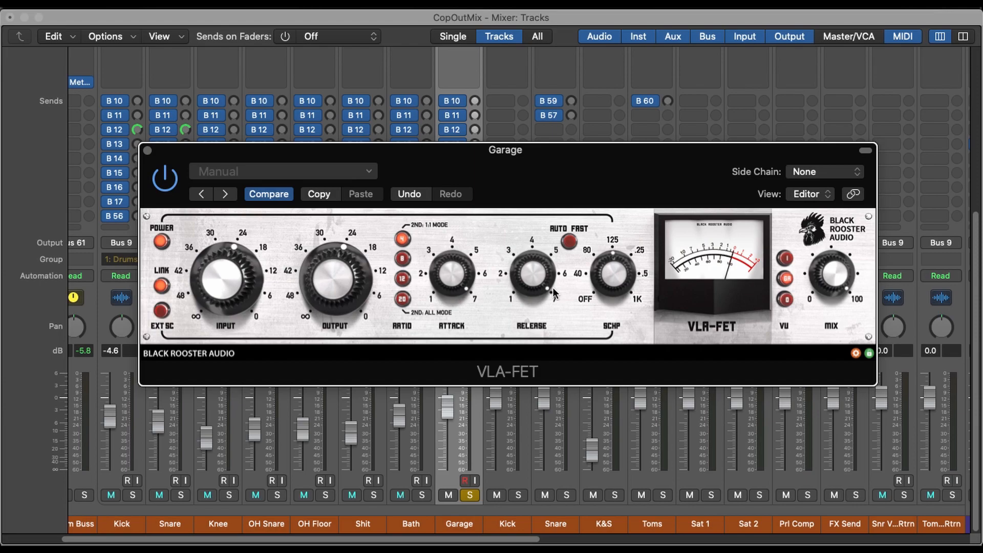
drag(601, 332, 619, 444)
scroll(390, 499, left, 5)
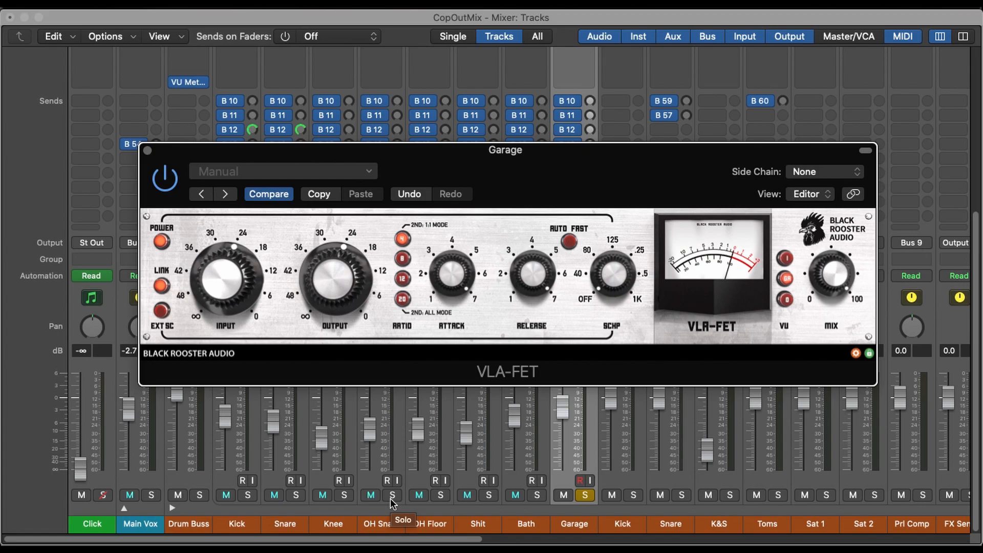
scroll(390, 499, right, 2)
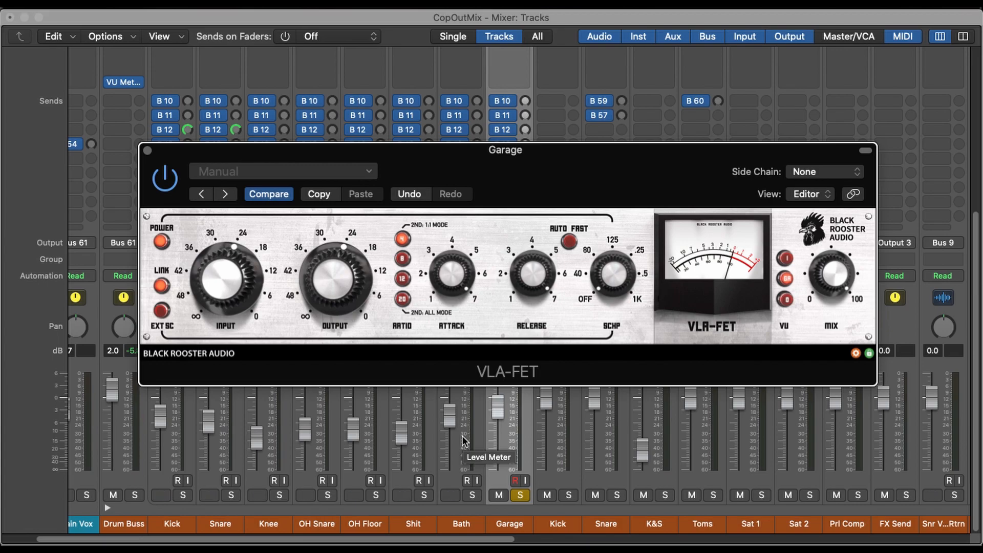
key(space)
mouse_move(612, 278)
mouse_down()
mouse_move(615, 247)
mouse_move(619, 276)
mouse_move(618, 263)
mouse_up()
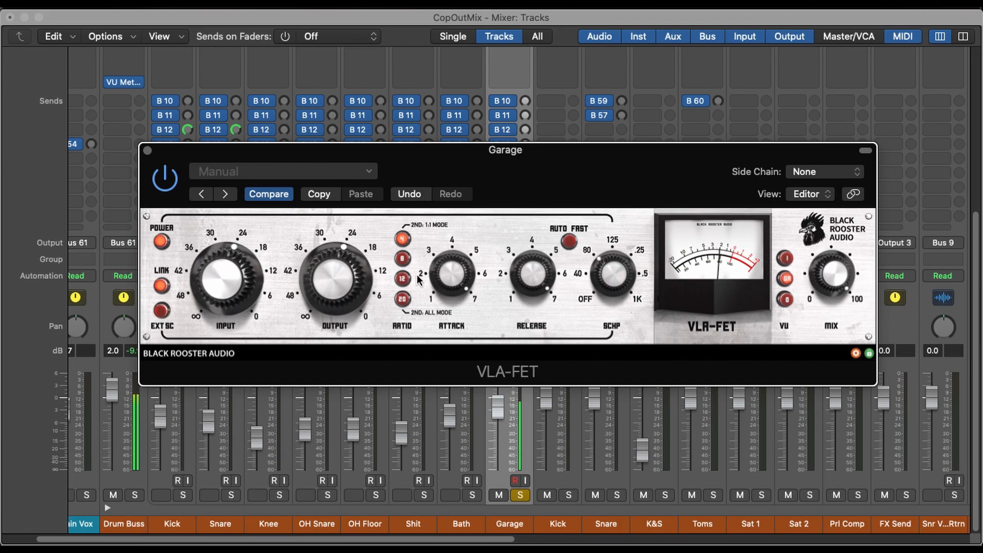
- Set the VLA-FET ratio to 12, drive its input up to near 0 and balance the output at about 36
click(403, 259)
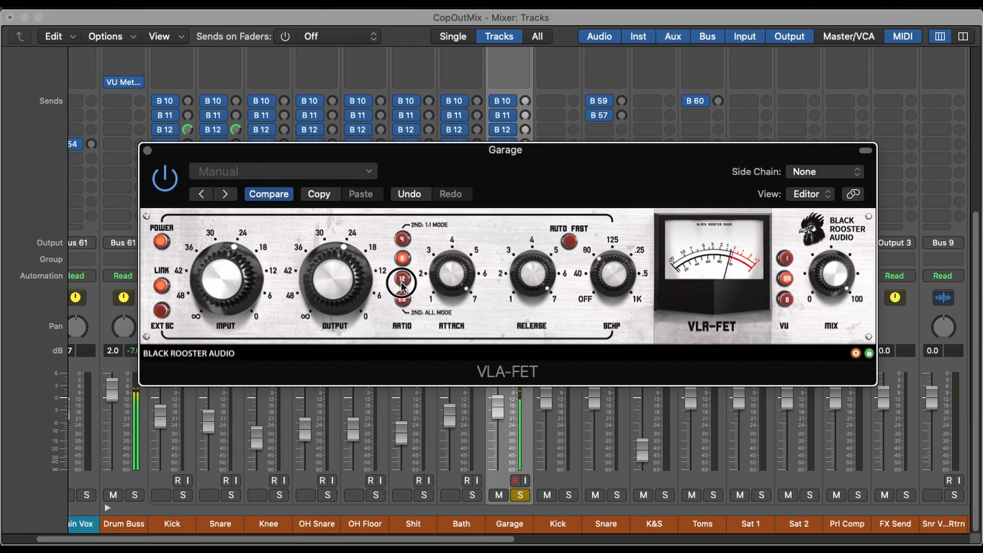
click(403, 279)
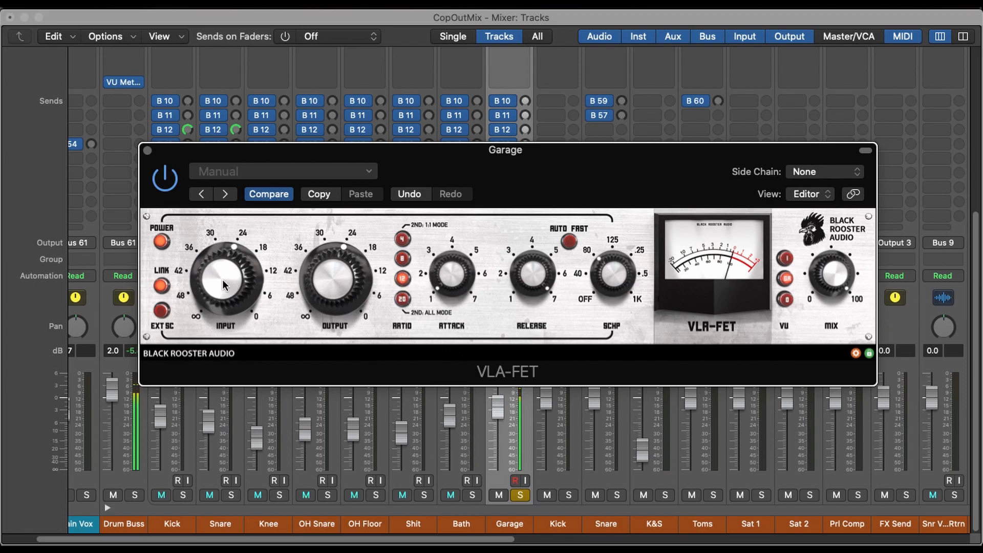
drag(228, 279, 226, 259)
drag(325, 266, 330, 289)
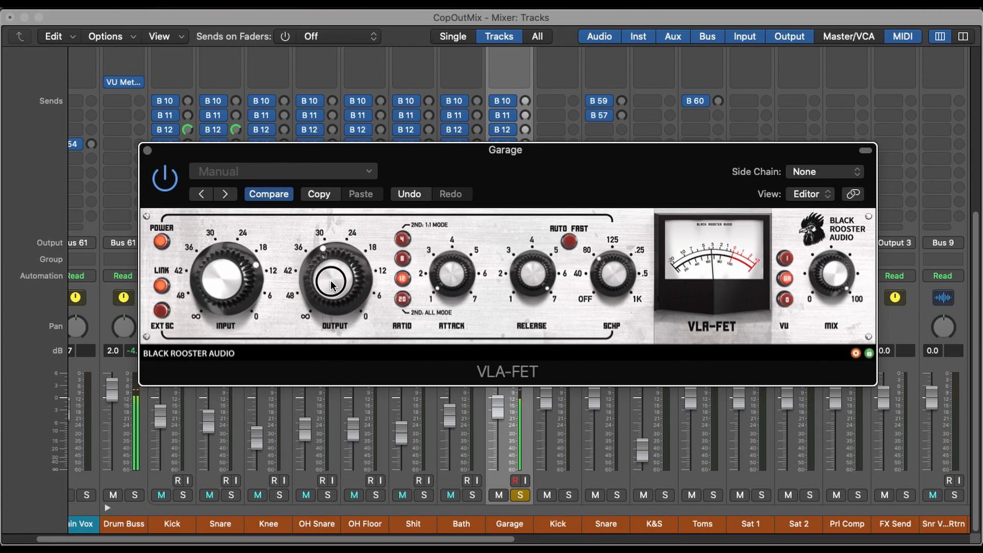
drag(229, 285, 226, 272)
drag(326, 287, 325, 309)
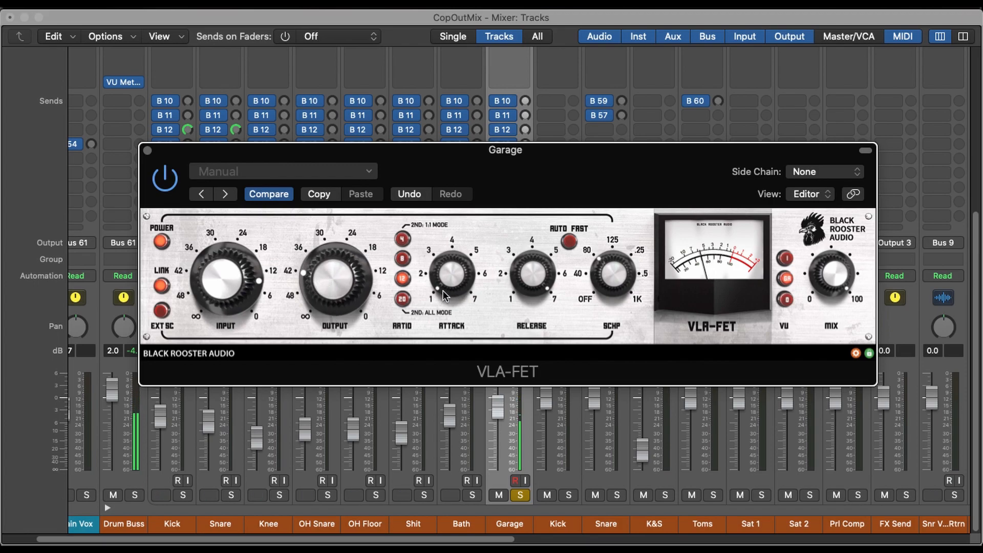
drag(224, 283, 227, 250)
drag(312, 282, 328, 388)
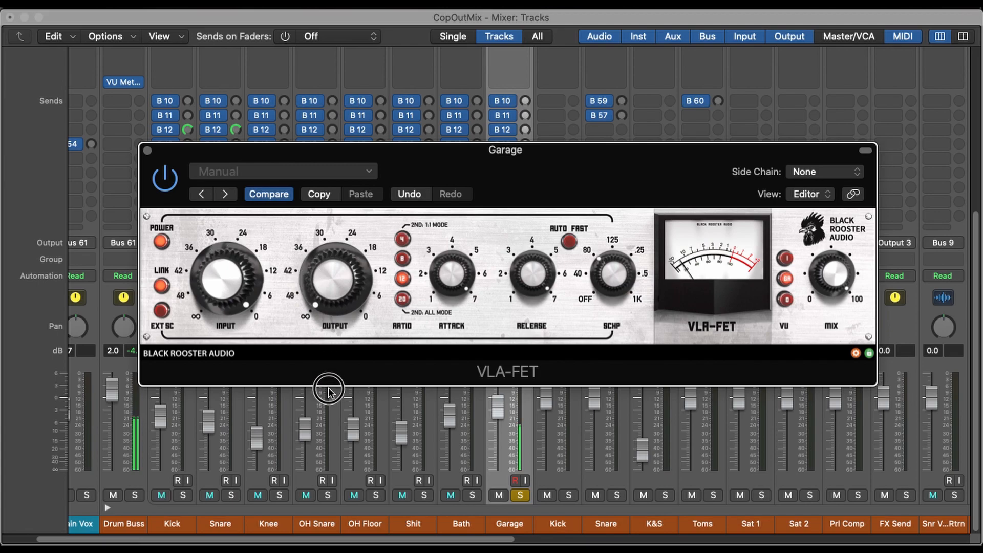
drag(340, 310, 338, 248)
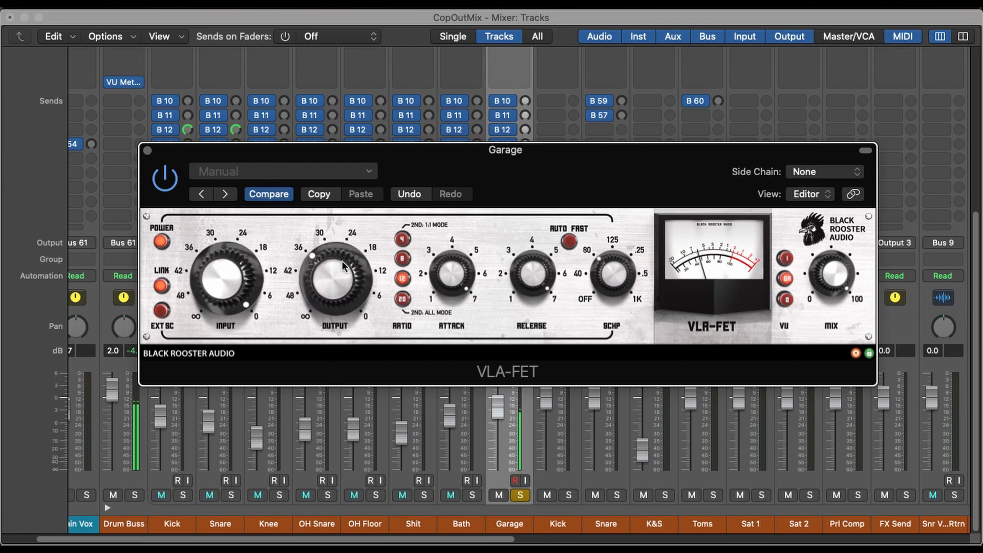
- Engage the VLA-FET's all-ratios mode with the input reduced to about 12, and sweep the side-chain high-pass again
click(403, 299)
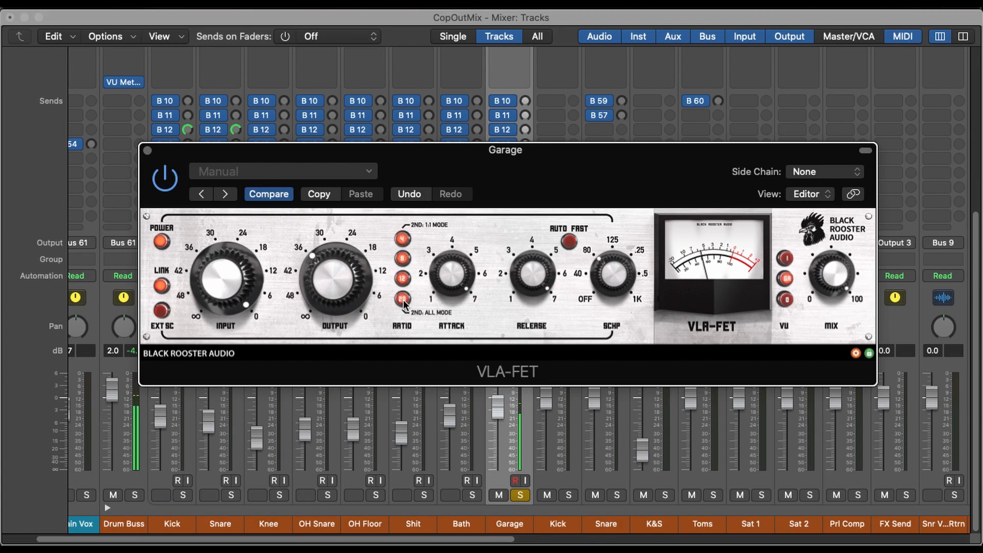
drag(223, 279, 229, 313)
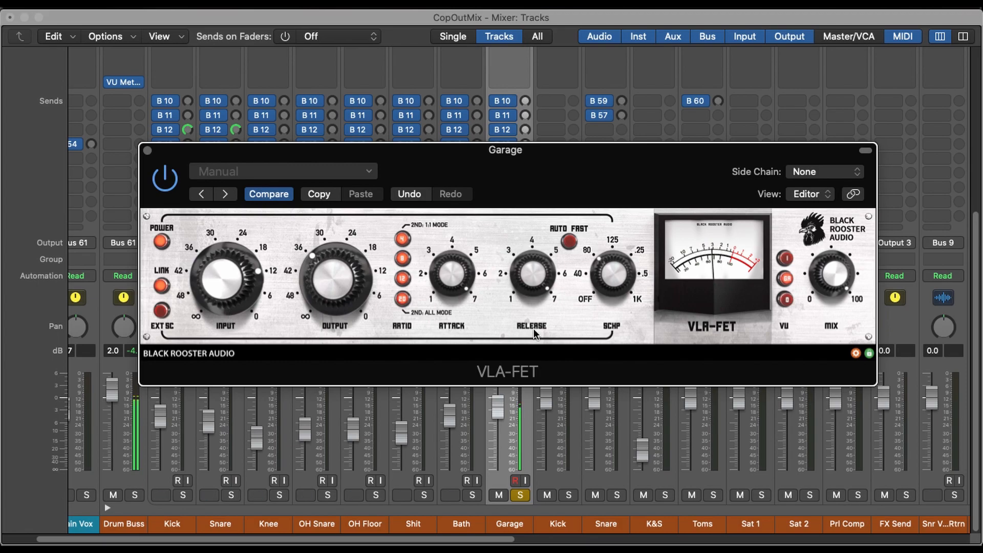
drag(624, 306, 641, 402)
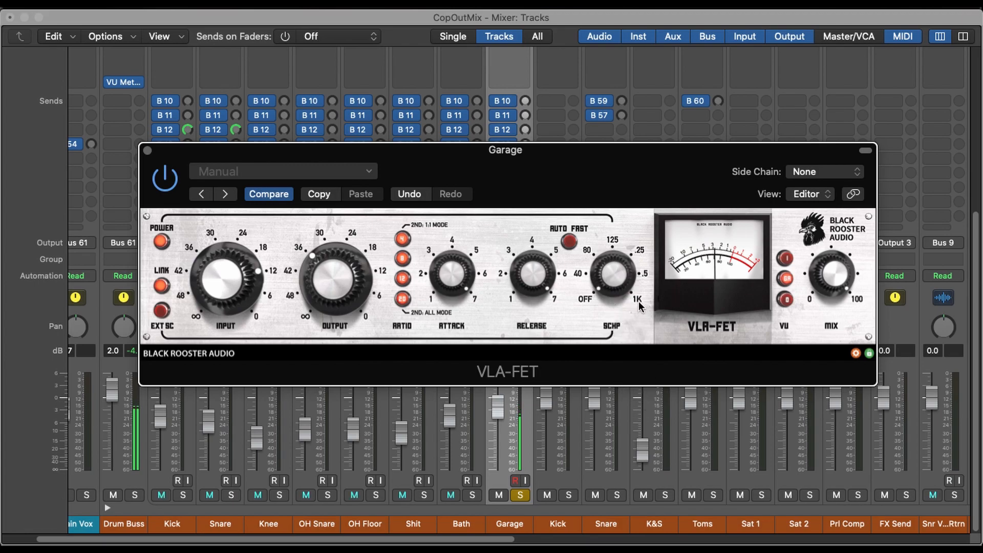
drag(617, 279, 621, 233)
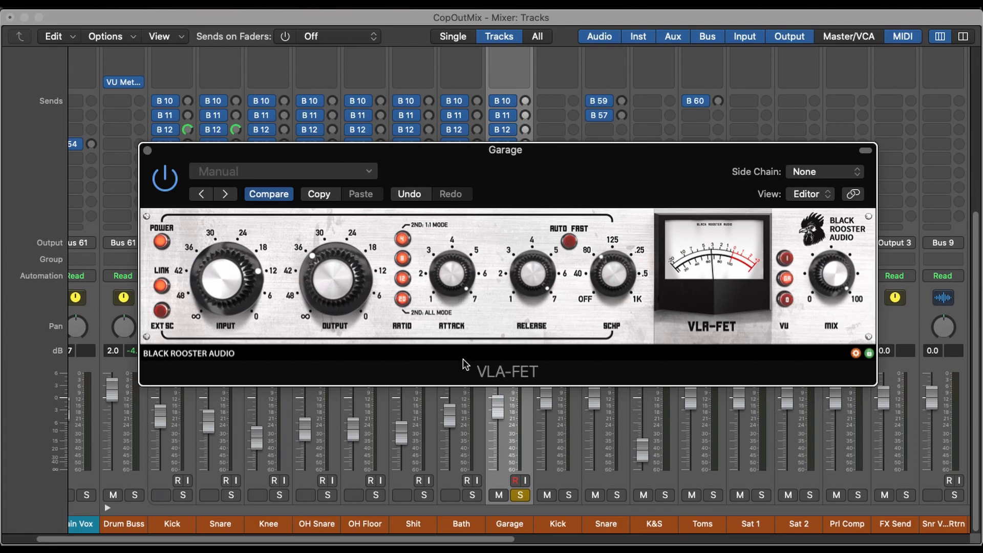
- Briefly solo the Drum Buss, and reposition the Garage channel's VLA-FET window over the mixer
click(135, 494)
click(141, 492)
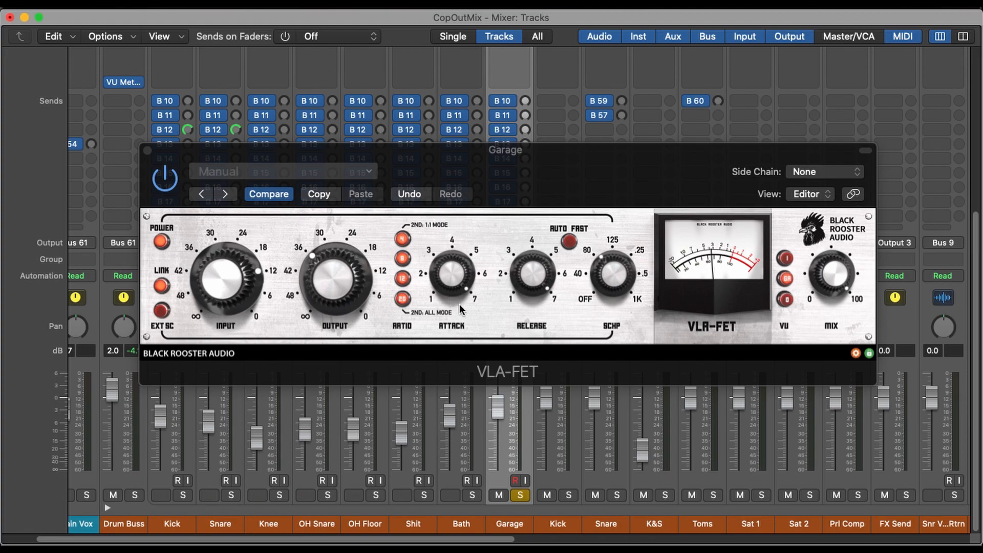
drag(592, 191, 514, 253)
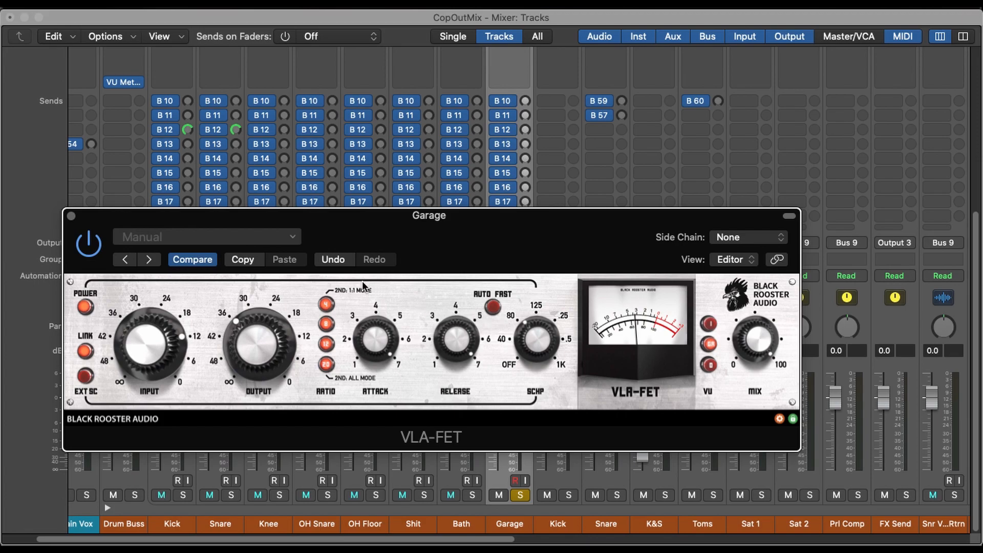
drag(476, 241, 583, 237)
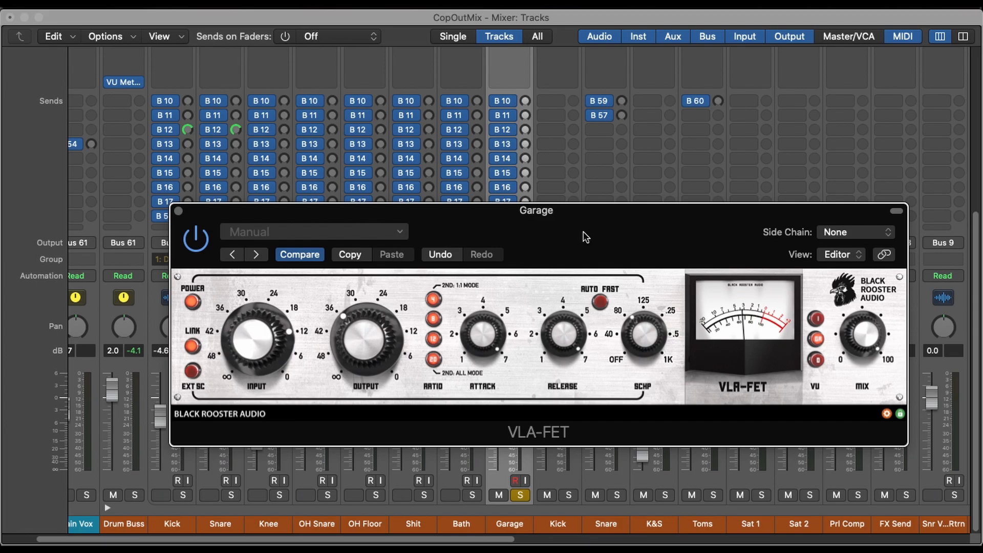
- Raise the VLA-FET output slightly to match the bypassed level, comparing the compressor on and off
click(197, 239)
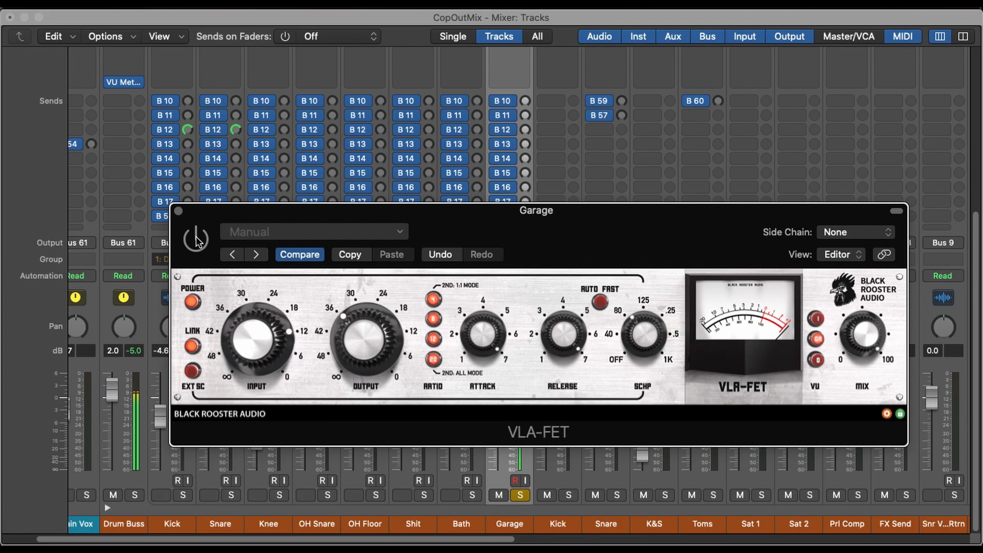
click(197, 239)
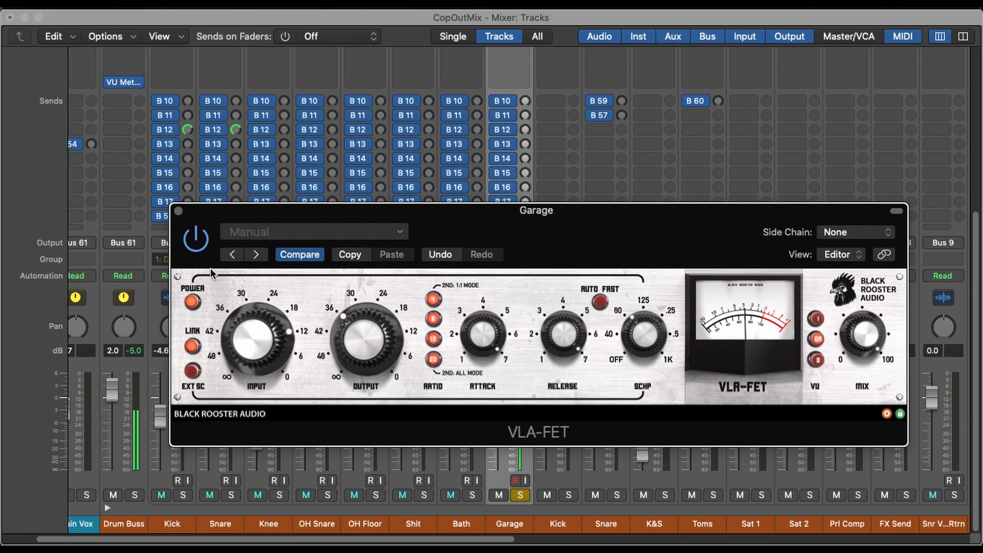
click(364, 355)
drag(364, 355, 366, 347)
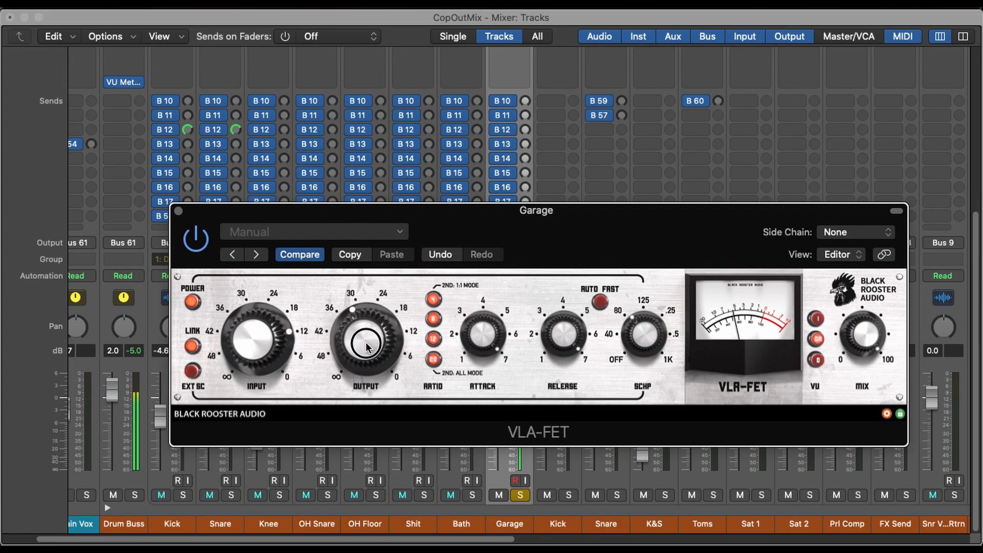
click(196, 241)
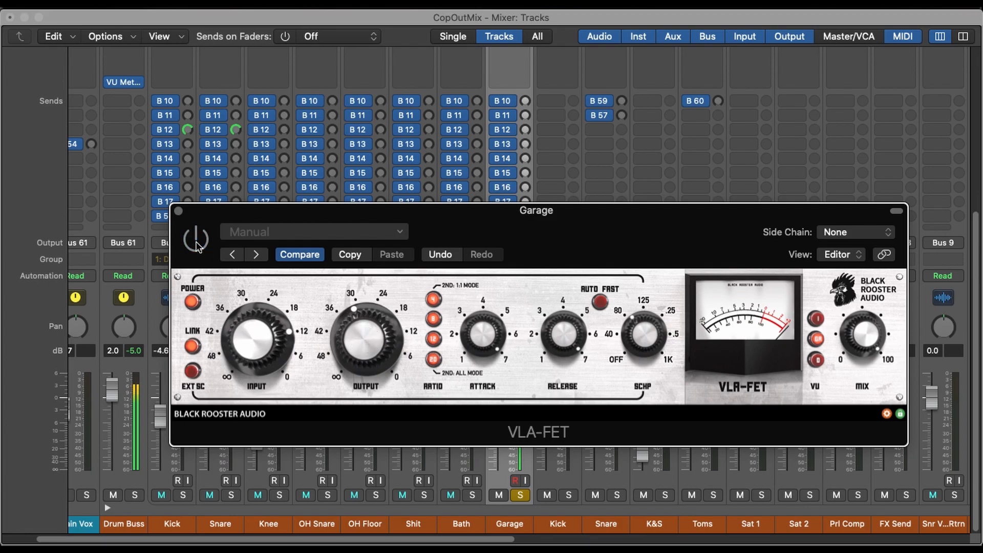
click(197, 245)
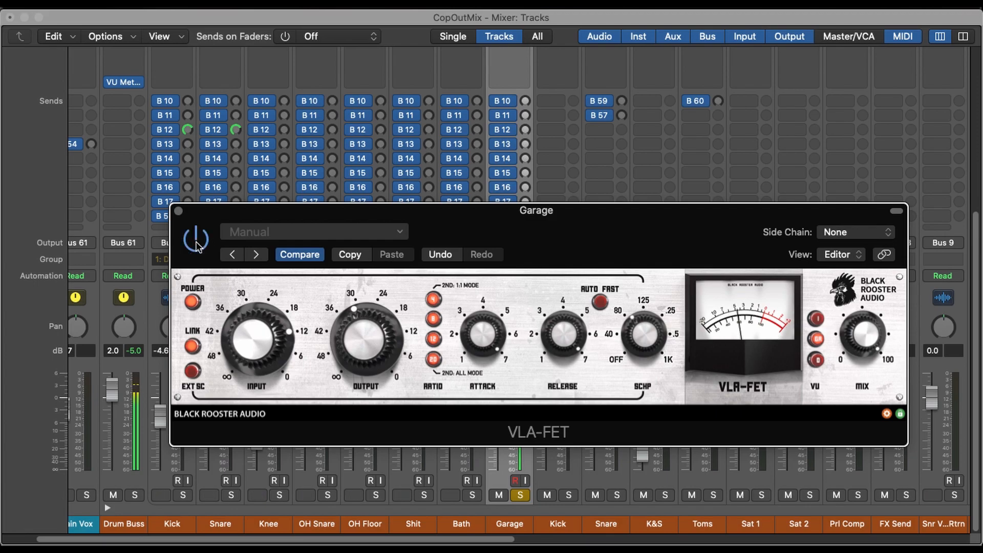
- Solo the Drum Buss with the VLA-FET window clear of the faders, and bring the Garage fader up from the bottom to blend it in
drag(508, 234, 438, 162)
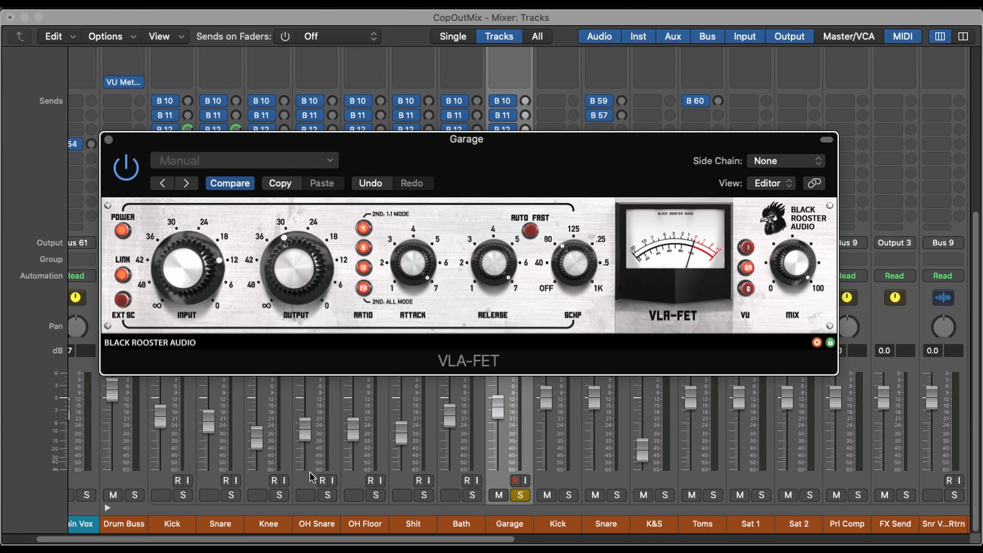
click(136, 494)
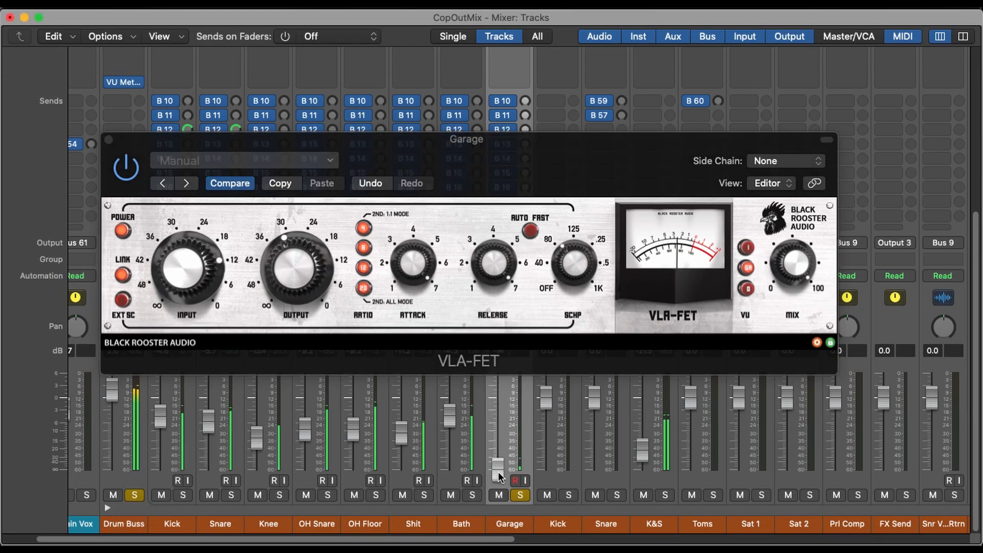
drag(499, 471, 511, 367)
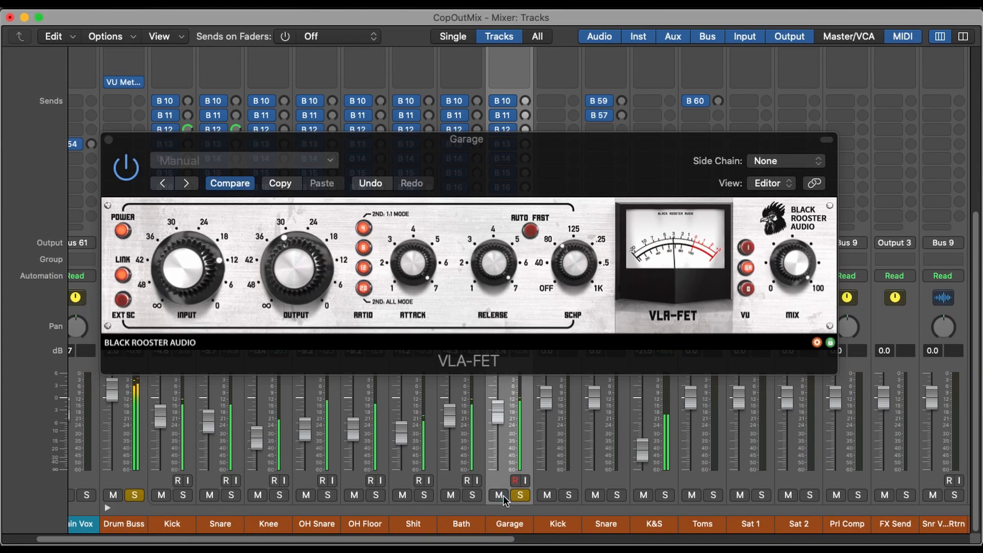
- Compare fast and slow VLA-FET attack settings within the drum mix, set the attack back to about 7 and the ratio to 4
click(424, 260)
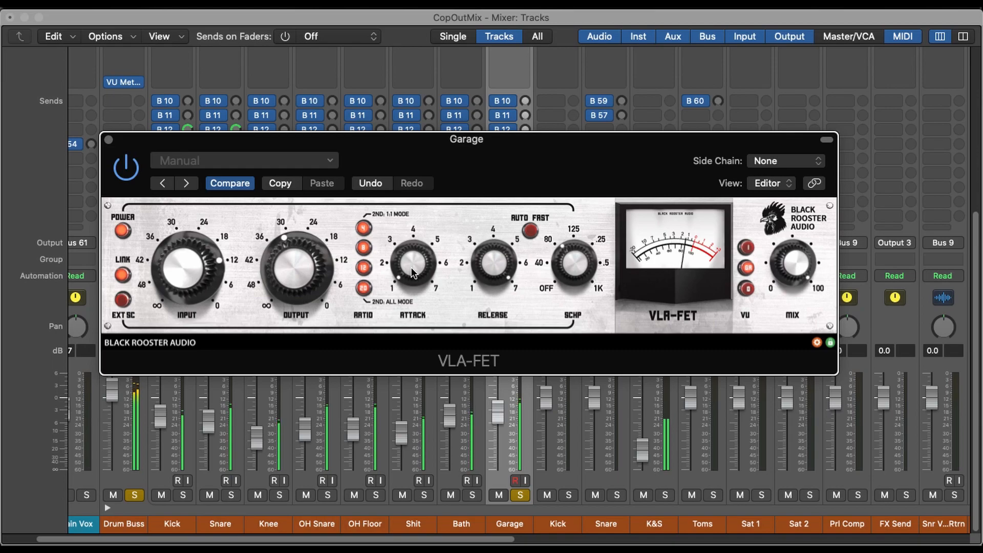
click(414, 240)
drag(414, 241, 418, 96)
drag(410, 264, 410, 455)
drag(412, 262, 433, 133)
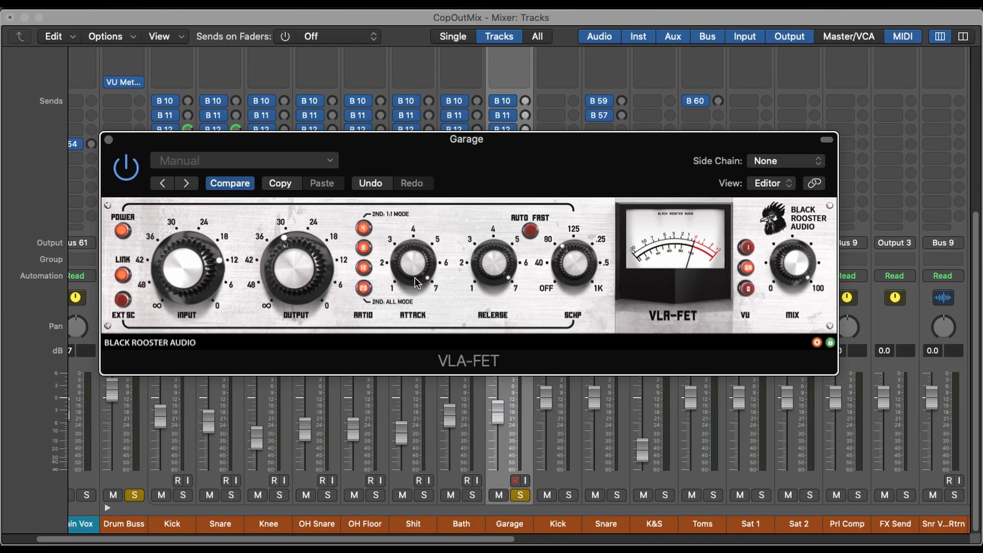
click(364, 288)
click(365, 227)
- Unsolo the Drum Buss to hear Garage alone, lower the VLA-FET input to about 21, and check it against bypass
click(135, 495)
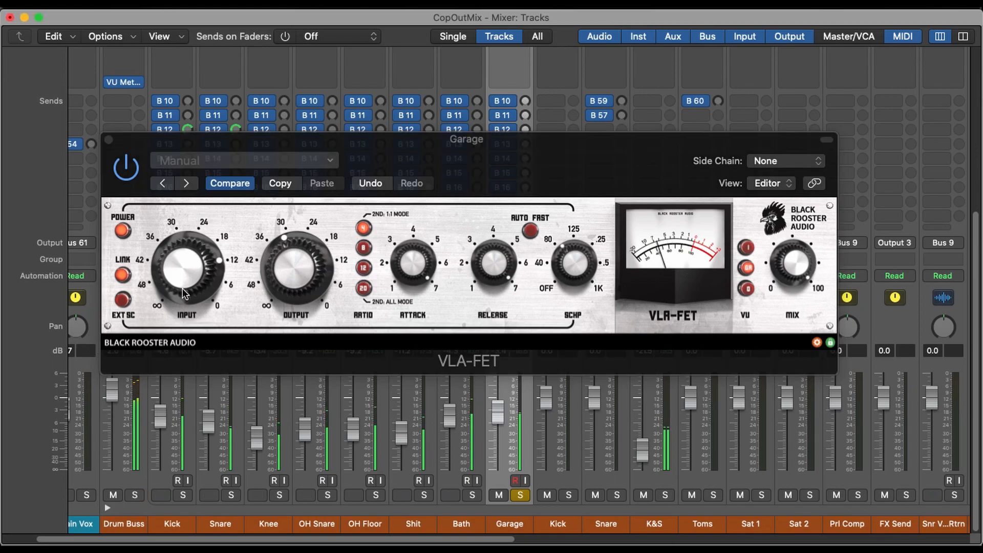
drag(192, 269, 194, 298)
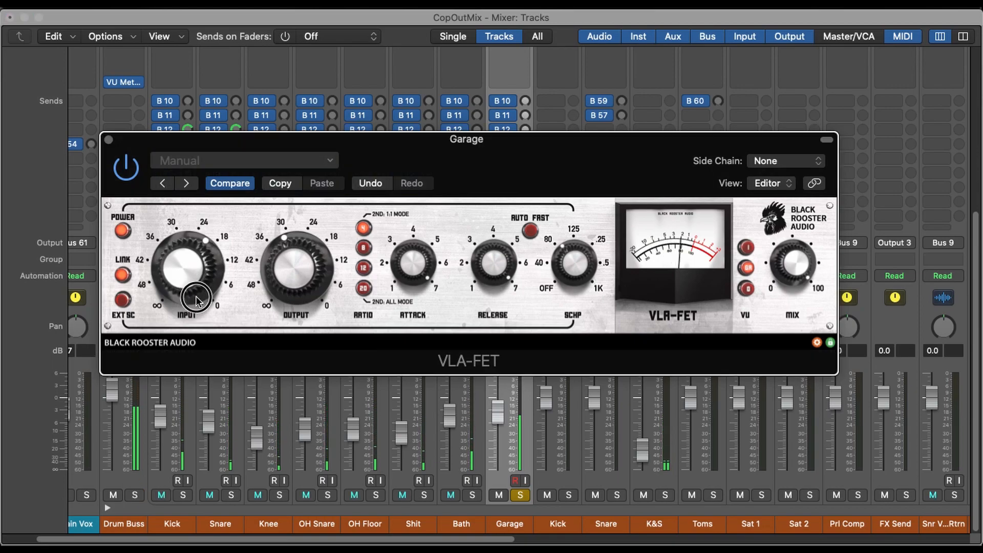
click(118, 168)
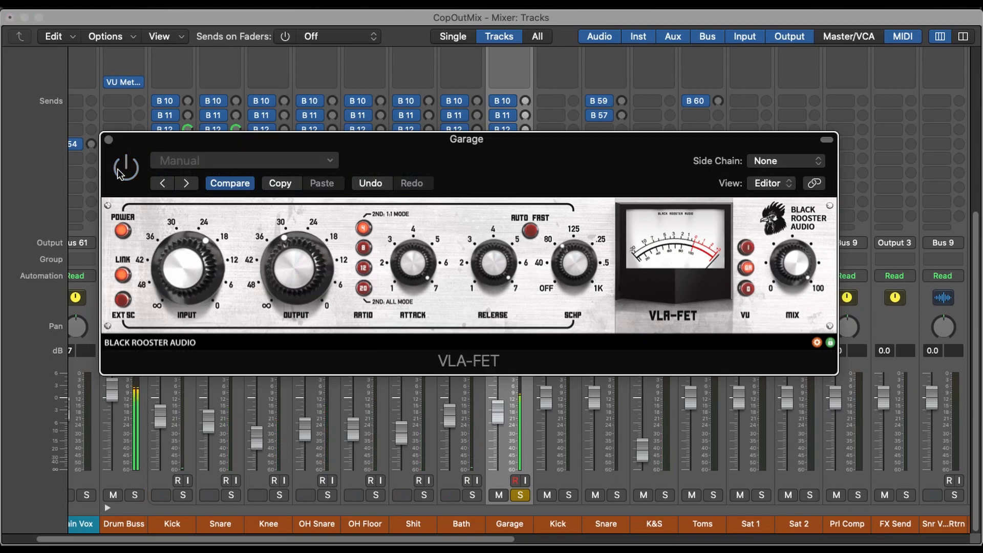
click(118, 168)
- Raise the VLA-FET output to about 24 to match the bypassed level, toggling the plug-in off and on to compare
drag(288, 275, 288, 270)
click(124, 169)
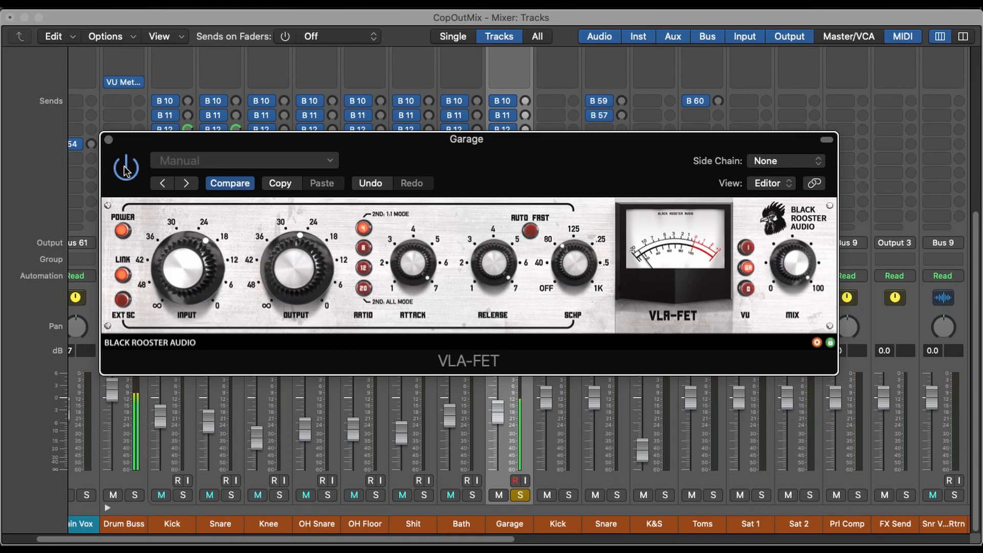
click(125, 169)
drag(291, 266, 292, 263)
click(124, 167)
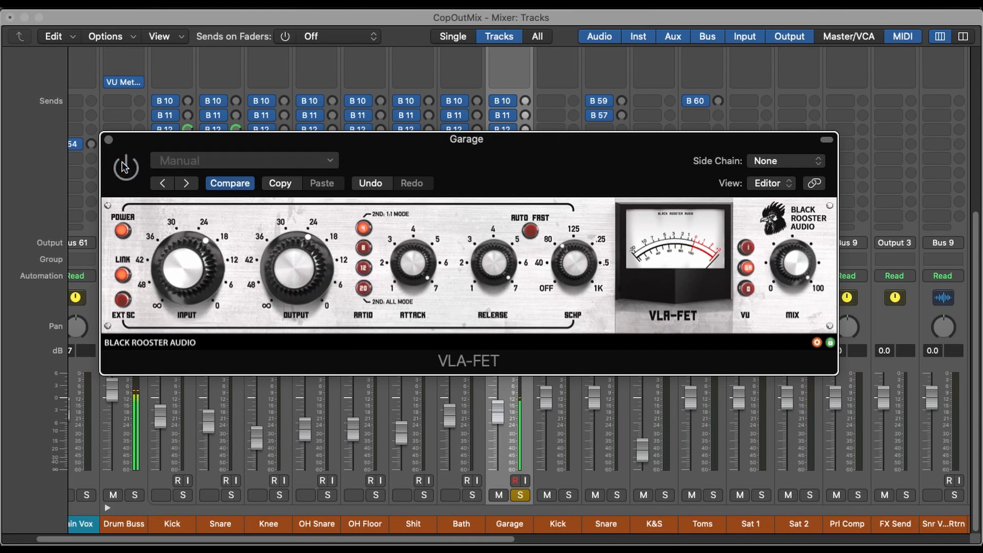
click(124, 168)
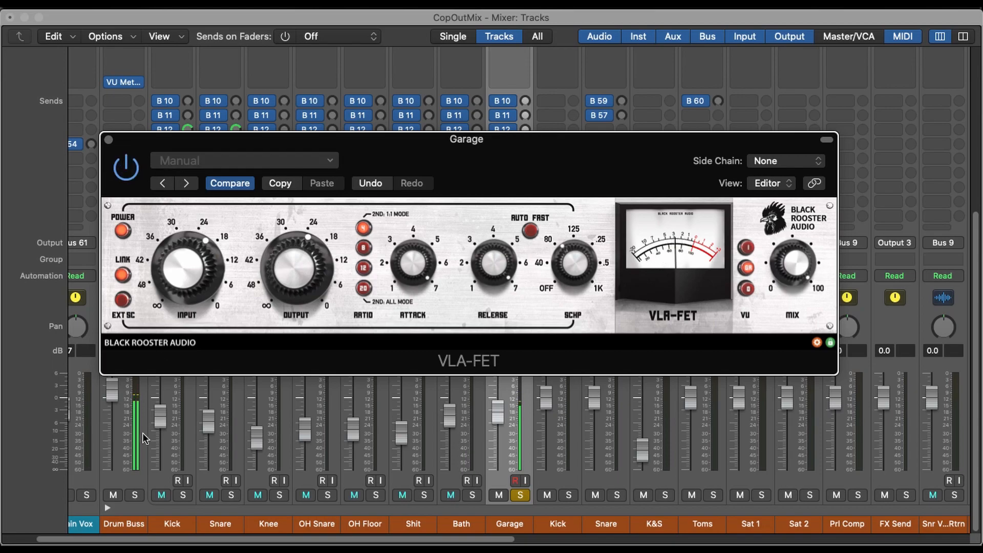
- Solo the Drum Buss and compare the drum mix with the Garage channel muted and unmuted
click(135, 496)
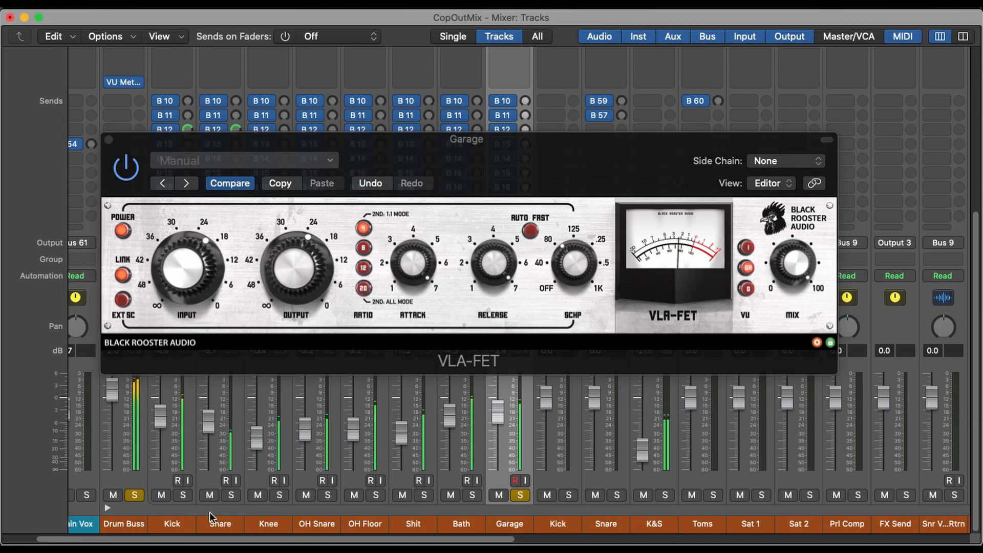
click(499, 495)
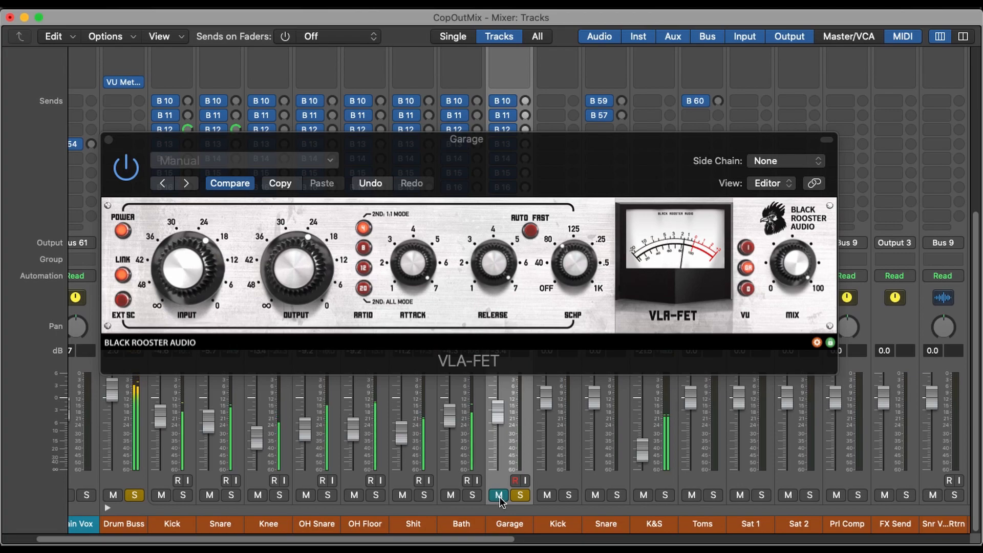
click(499, 495)
click(499, 495)
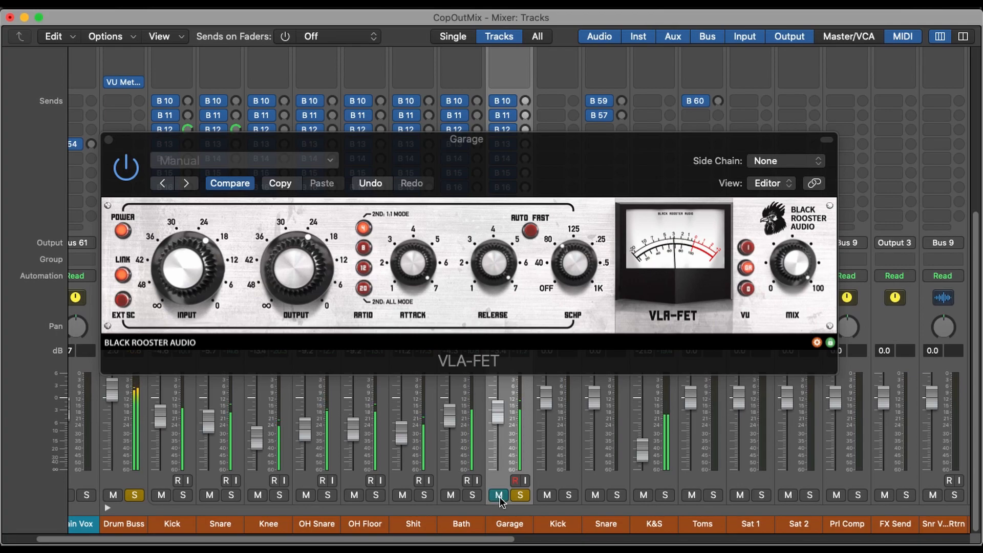
click(499, 495)
- Compare the VLA-FET bypassed and active on the Garage channel within the drum mix
click(131, 167)
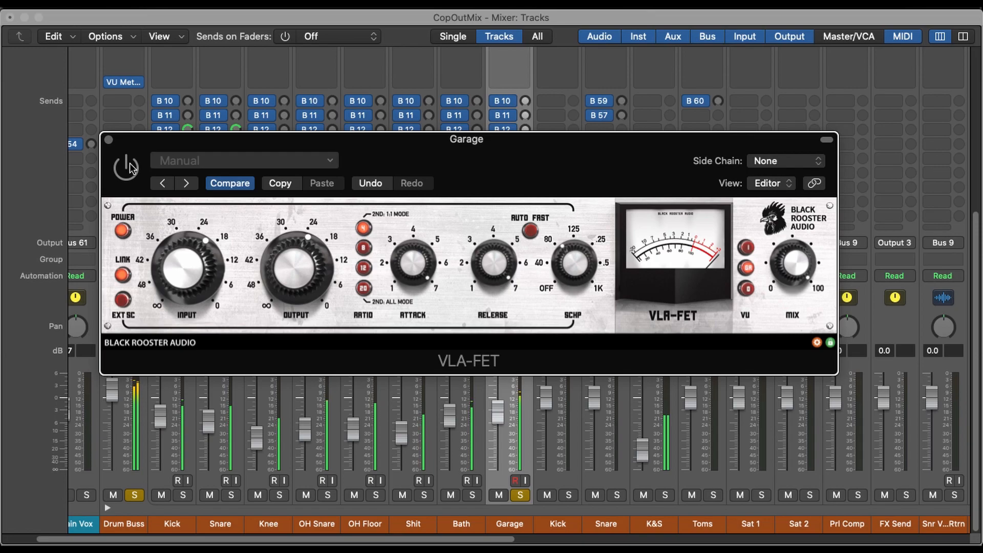
click(131, 167)
click(130, 168)
click(130, 168)
- Close the VLA-FET window and lower the Garage fader to -4.8 dB
click(108, 140)
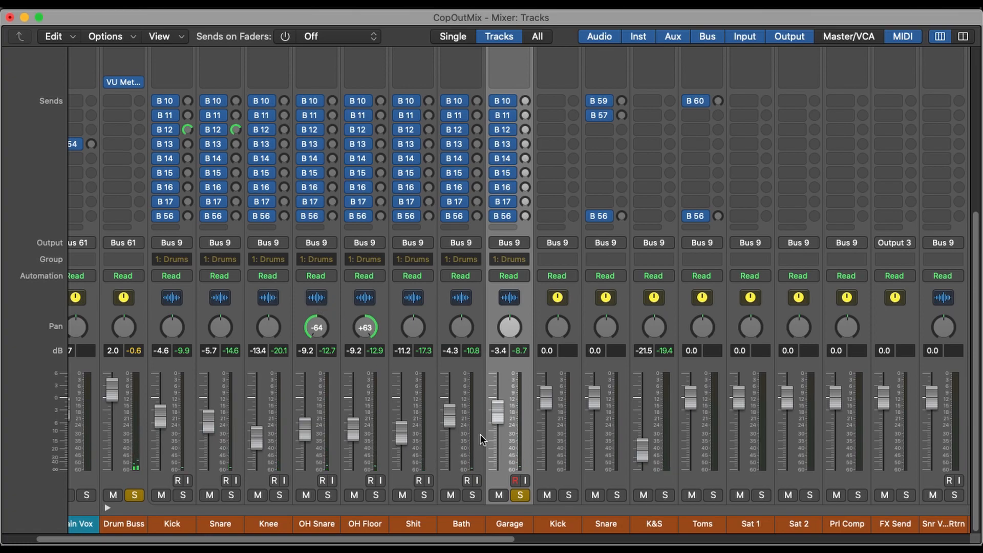
drag(503, 413, 501, 424)
scroll(500, 420, up, 5)
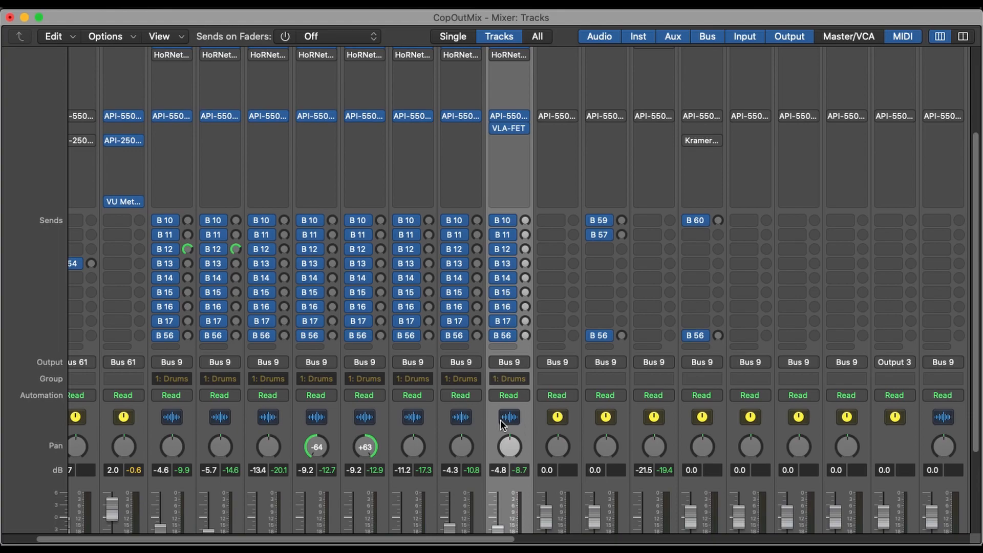
scroll(500, 420, down, 5)
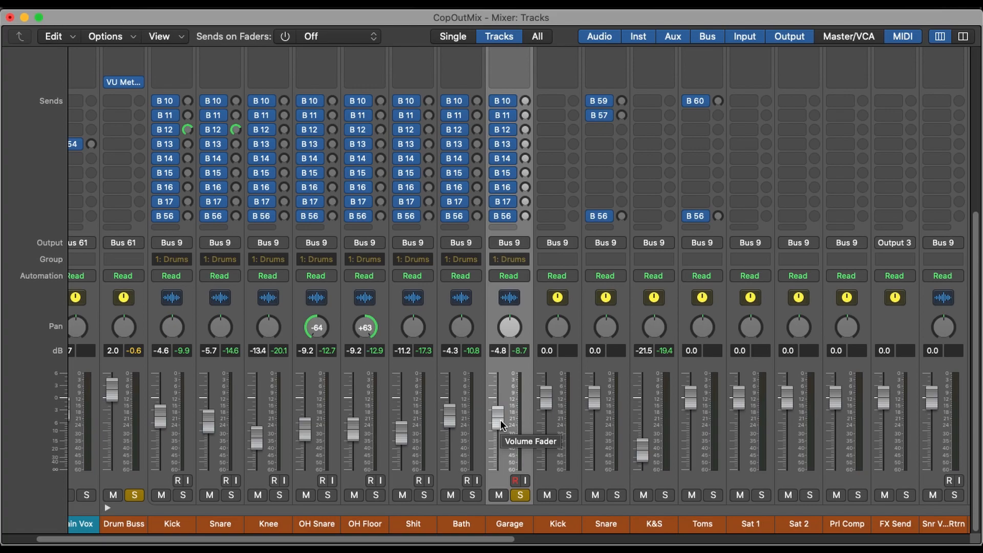
scroll(500, 420, up, 3)
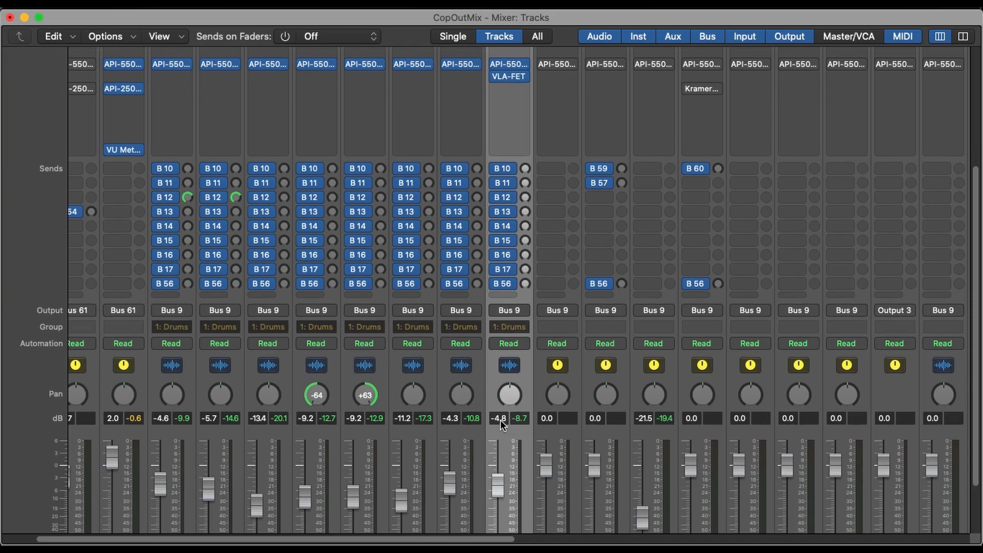
scroll(501, 423, up, 1)
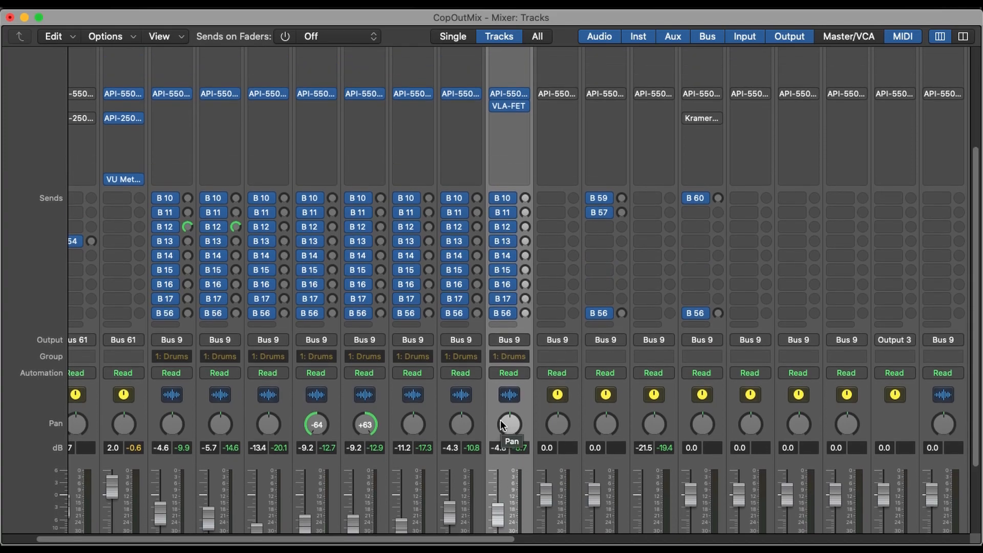
scroll(500, 422, down, 4)
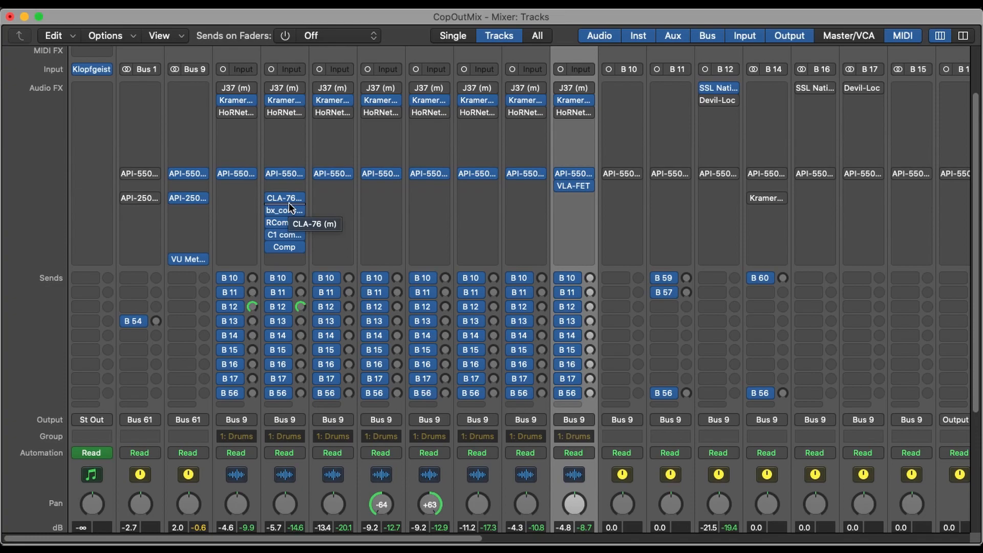
- Look through the Snare channel's CLA-76, SSLChannel, RCompressor and C1 comp plug-ins, keeping the open windows clear of the Snare inserts
click(287, 199)
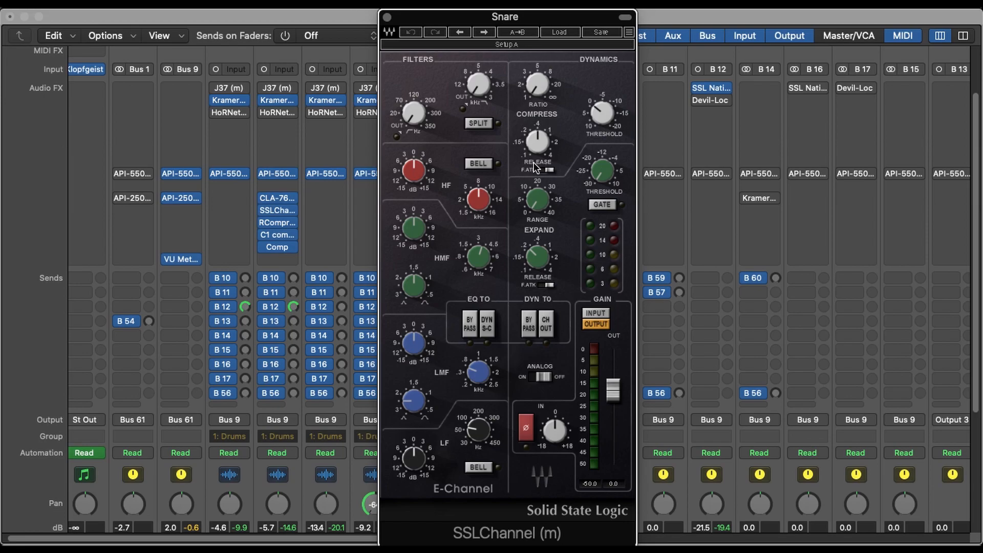
key(super+w)
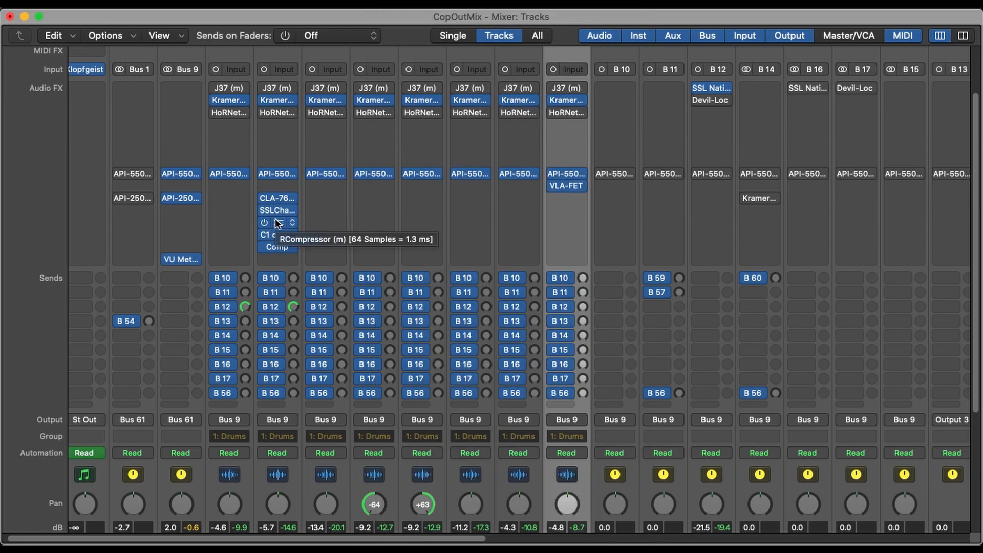
click(275, 218)
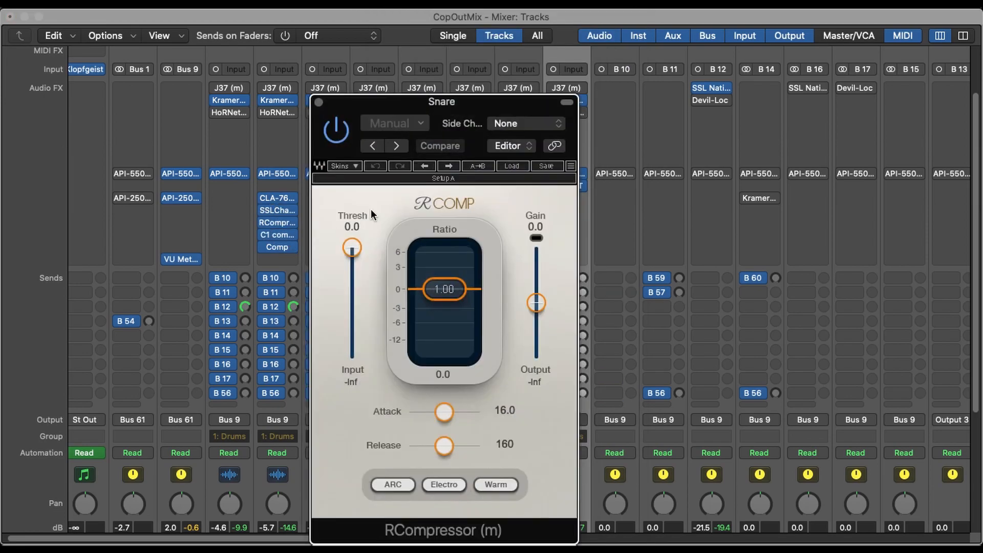
drag(505, 110, 894, 42)
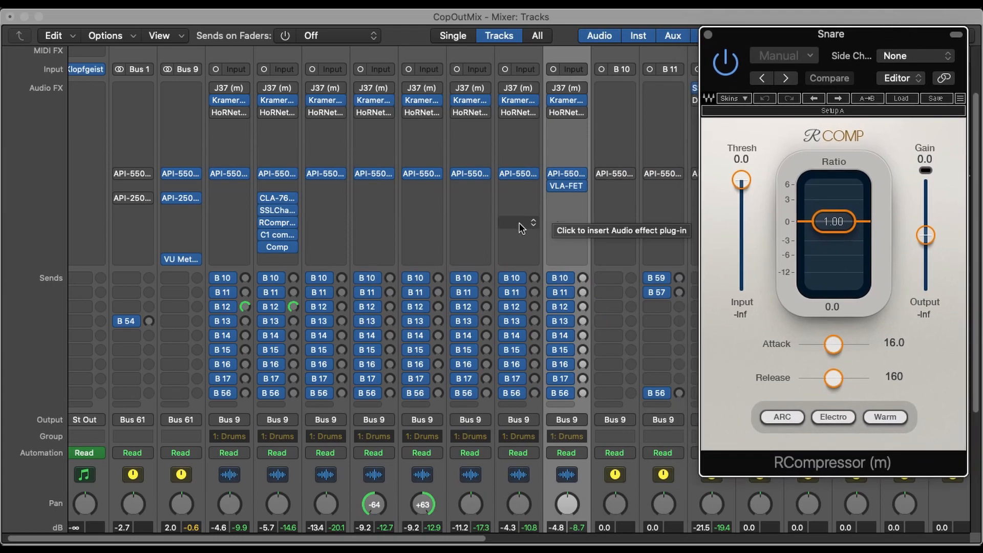
click(295, 235)
drag(614, 197, 727, 139)
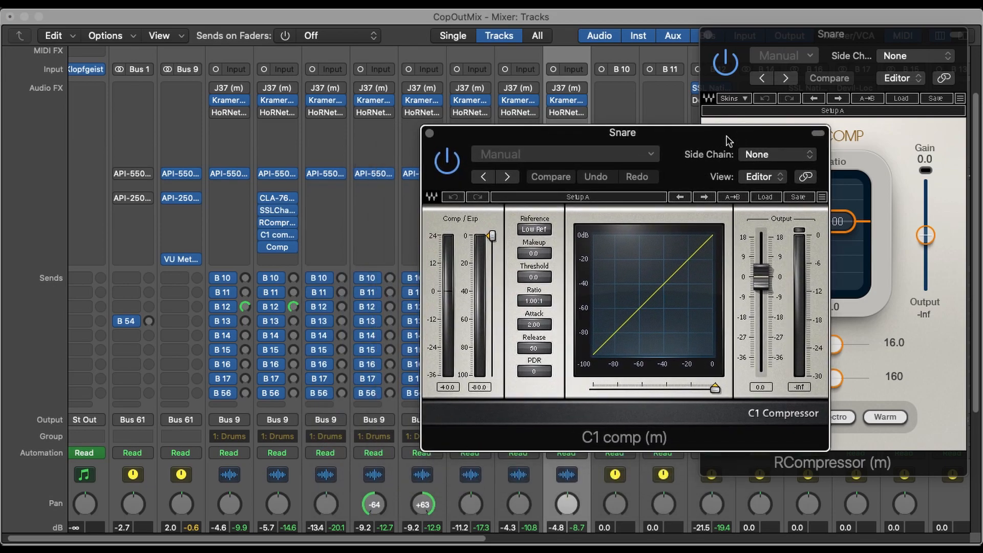
drag(762, 136, 894, 41)
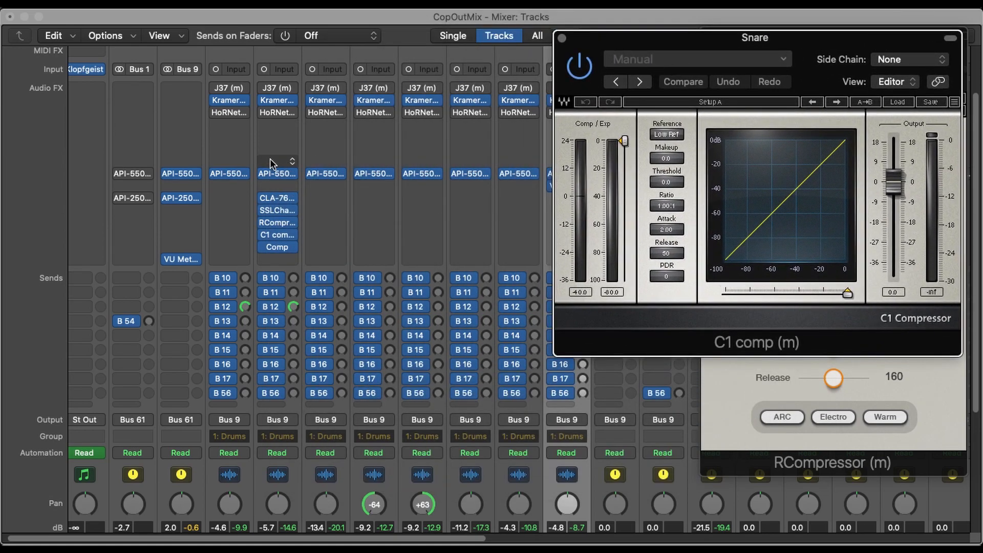
drag(797, 40, 749, 27)
- View the Snare channel's stock Compressor, and close the Compressor, C1 comp and RCompressor windows
click(281, 247)
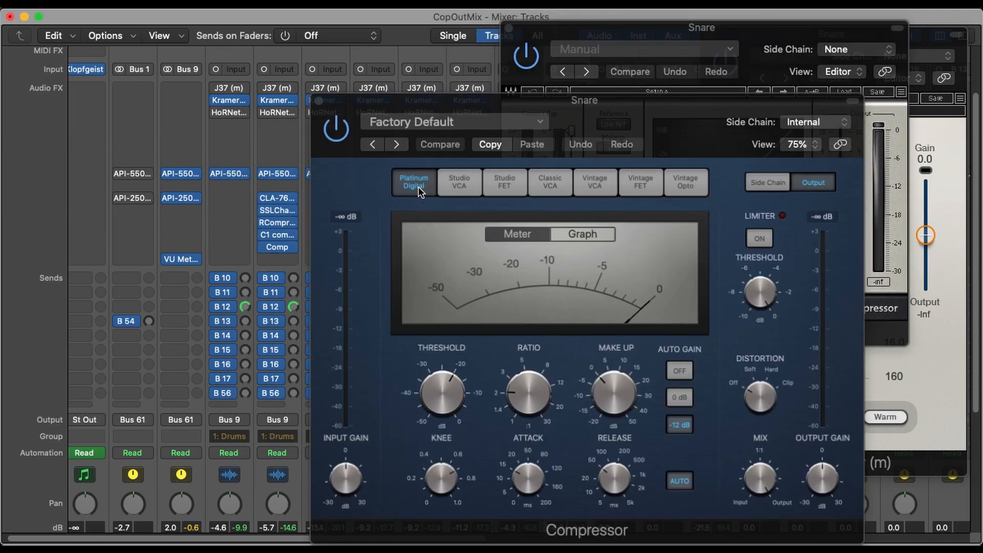
click(319, 101)
click(509, 29)
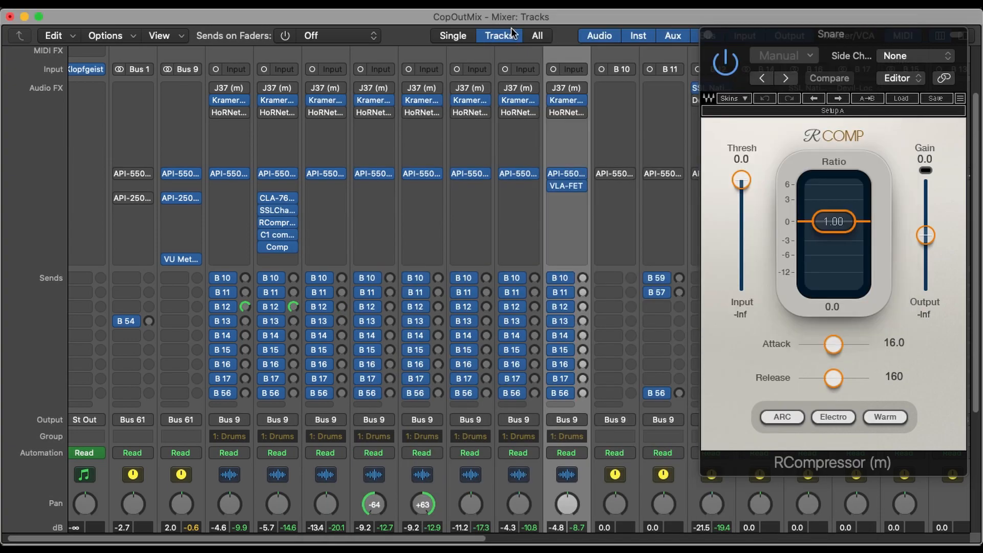
click(708, 34)
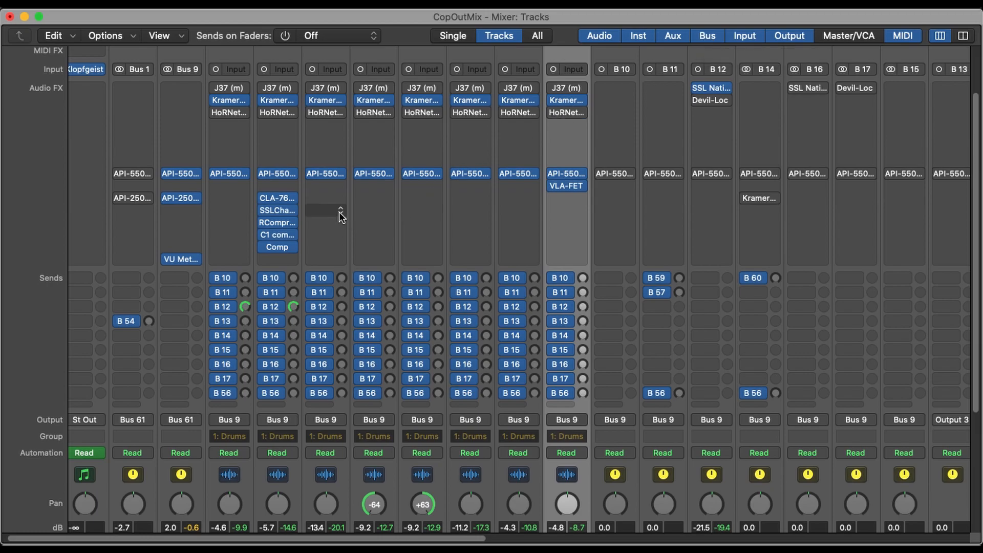
- Open the Snare channel's stock Compressor and sweep its attack and ratio controls up and down through their ranges
click(299, 249)
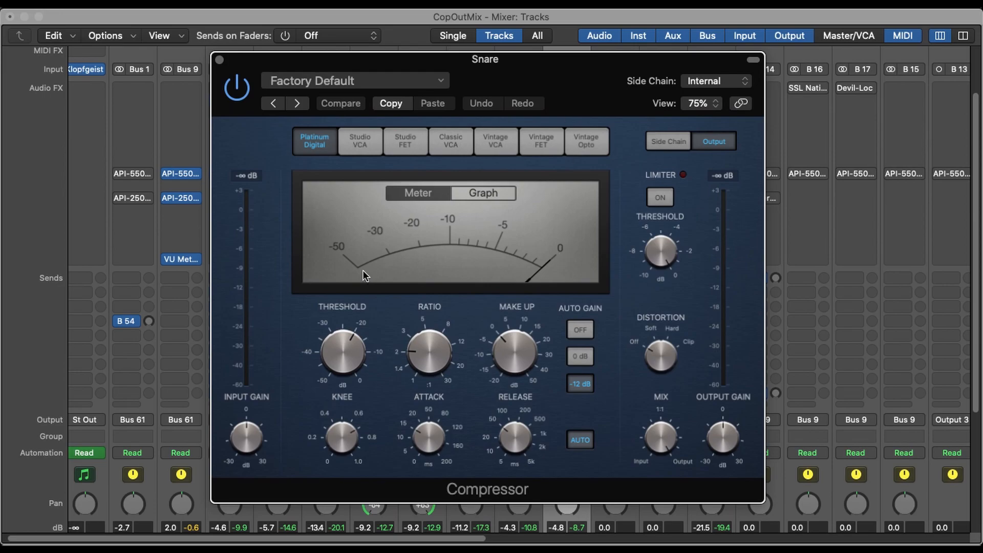
drag(440, 434, 468, 226)
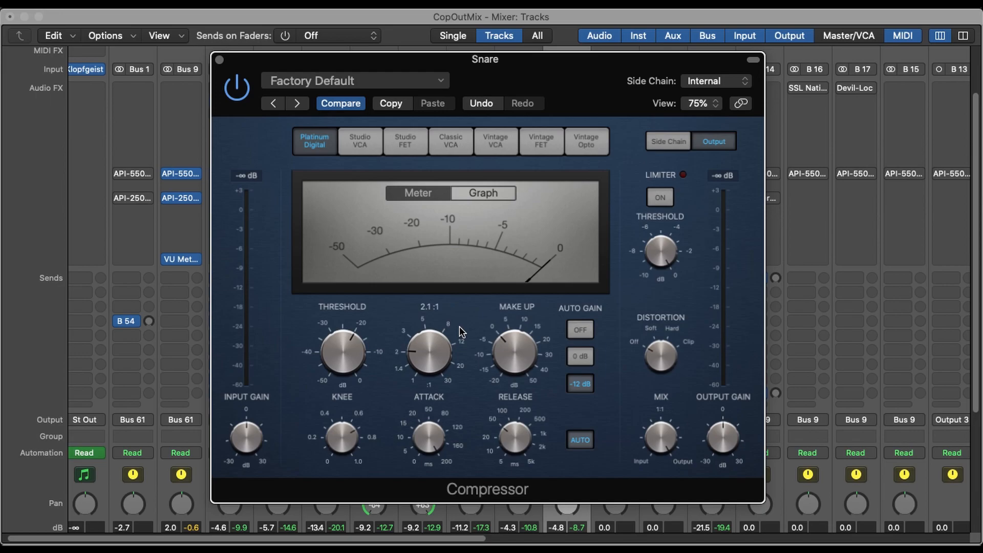
click(440, 441)
drag(439, 441, 438, 511)
drag(428, 359, 429, 347)
click(425, 345)
drag(425, 345, 417, 189)
drag(425, 357, 438, 445)
- Turn off Auto Gain and automatic release on the Snare's Compressor
click(574, 332)
click(576, 435)
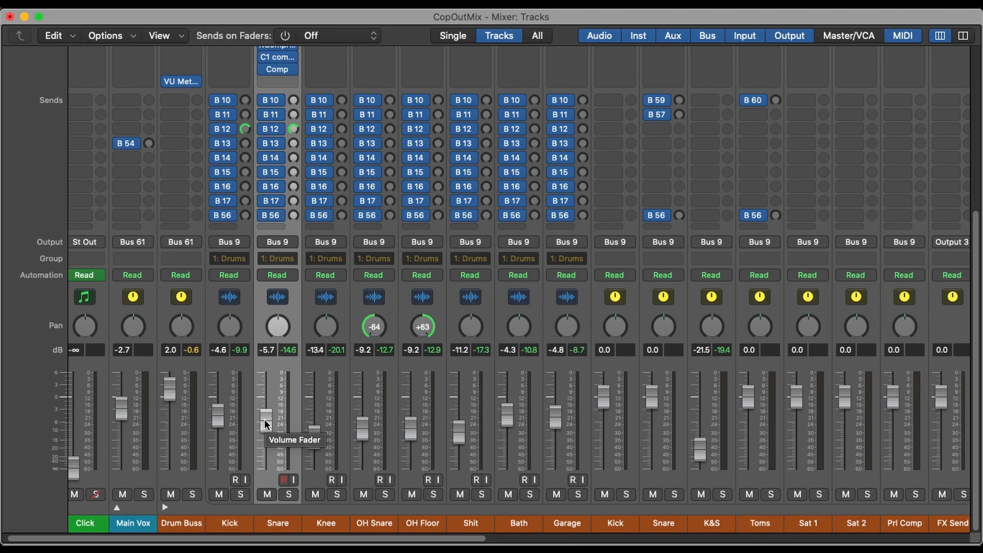
- Remove the C1 comp plug-in from the Snare channel's inserts
scroll(280, 437, up, 5)
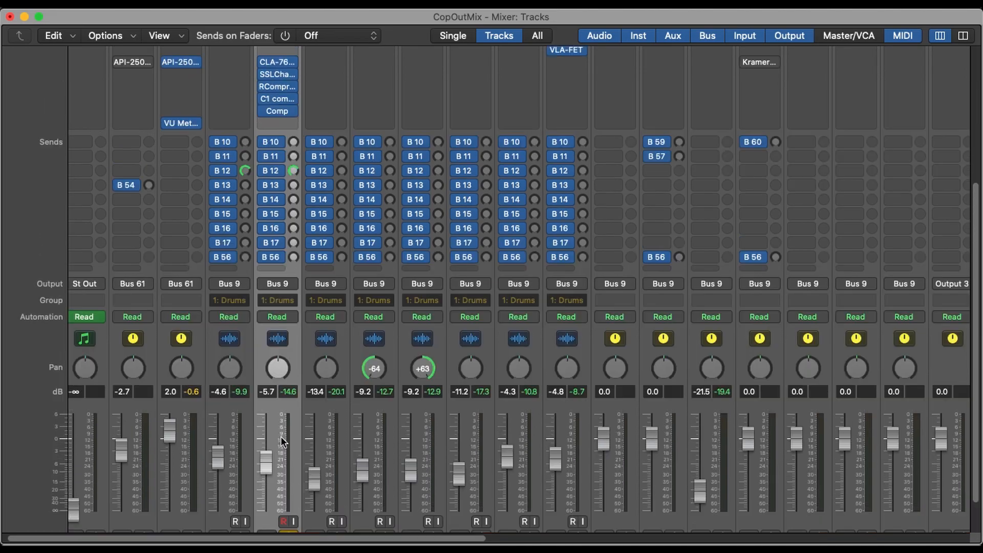
scroll(281, 436, up, 3)
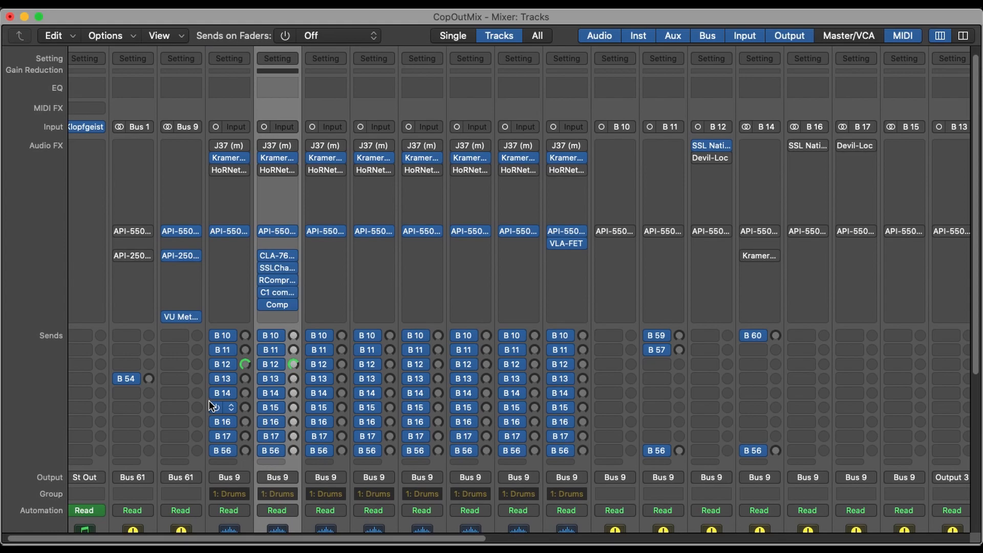
click(296, 292)
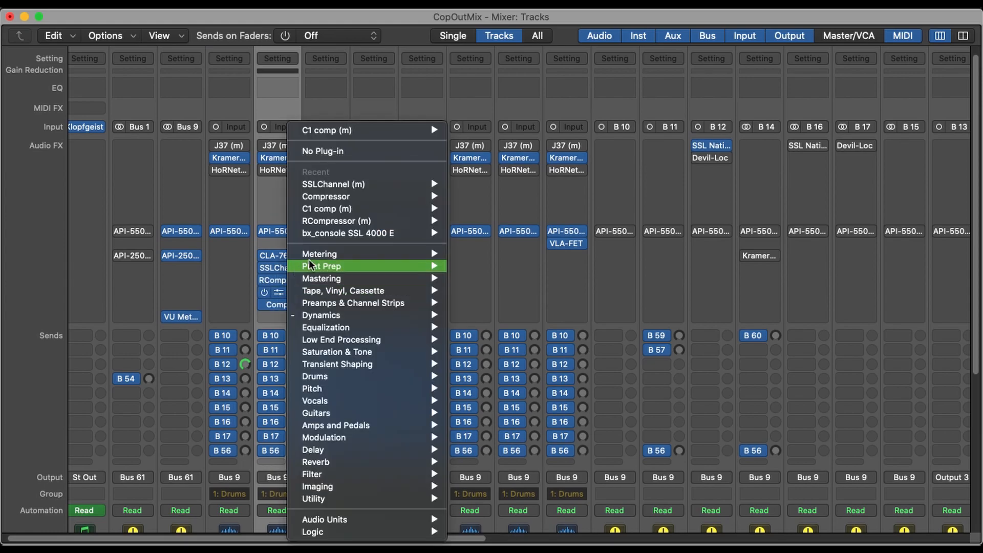
click(358, 147)
- Open the Snare's Compressor and compare the fastest attack, 0 ms, with the slowest, 200 ms, returning to the slow setting
click(277, 304)
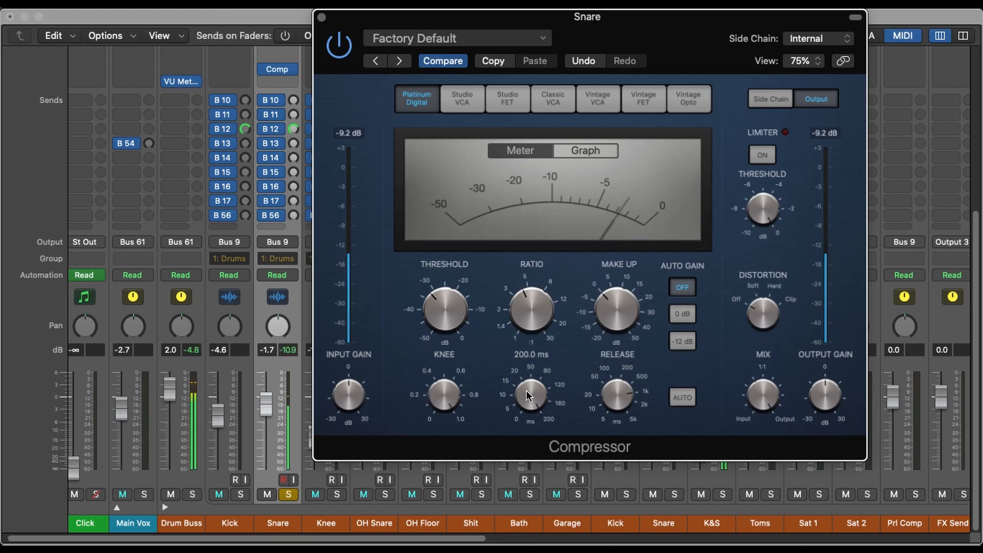
drag(526, 390, 553, 542)
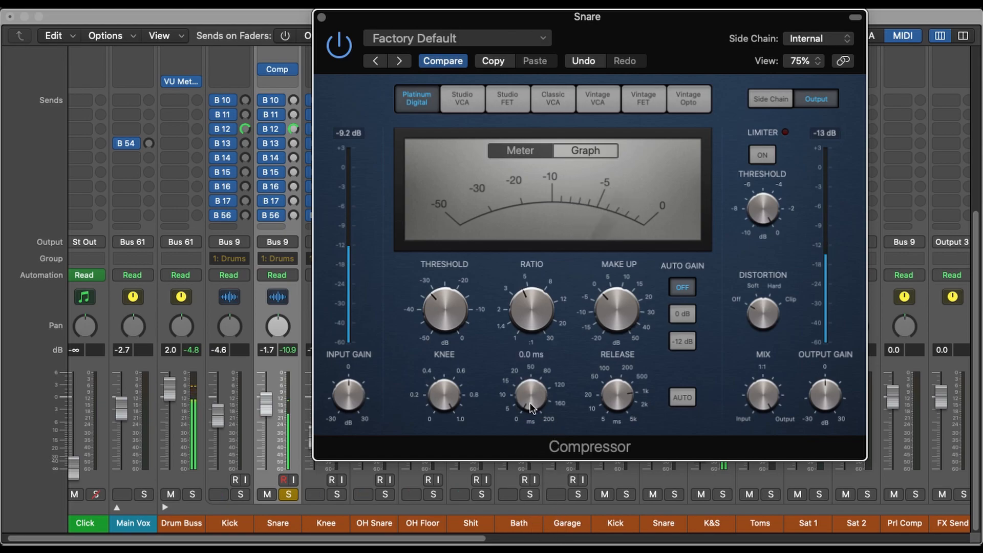
drag(530, 403, 555, 238)
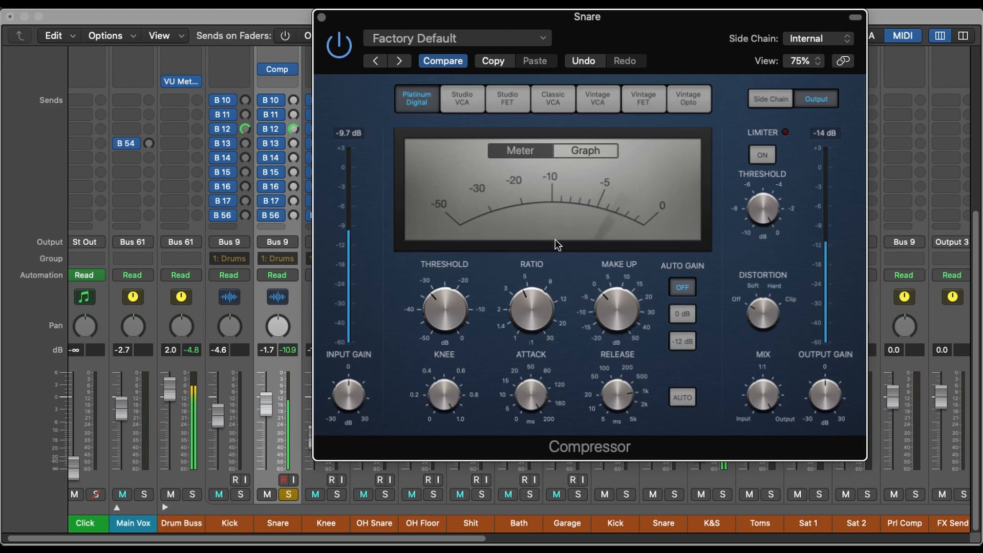
drag(531, 402, 536, 540)
drag(536, 399, 542, 271)
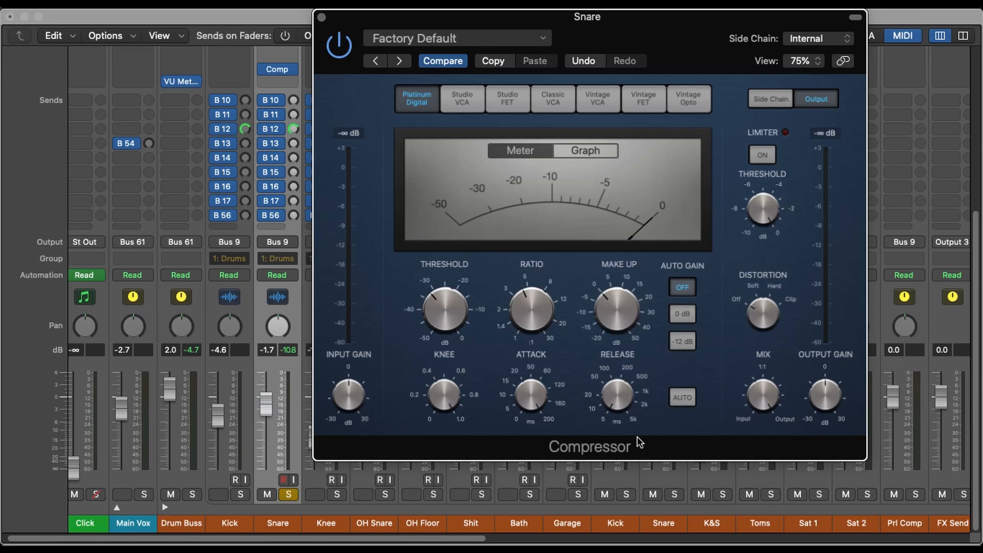
- Play the soloed snare and compare slow and fast Compressor release settings, leaving the release at 5 ms
mouse_move(524, 390)
key(space)
mouse_move(620, 390)
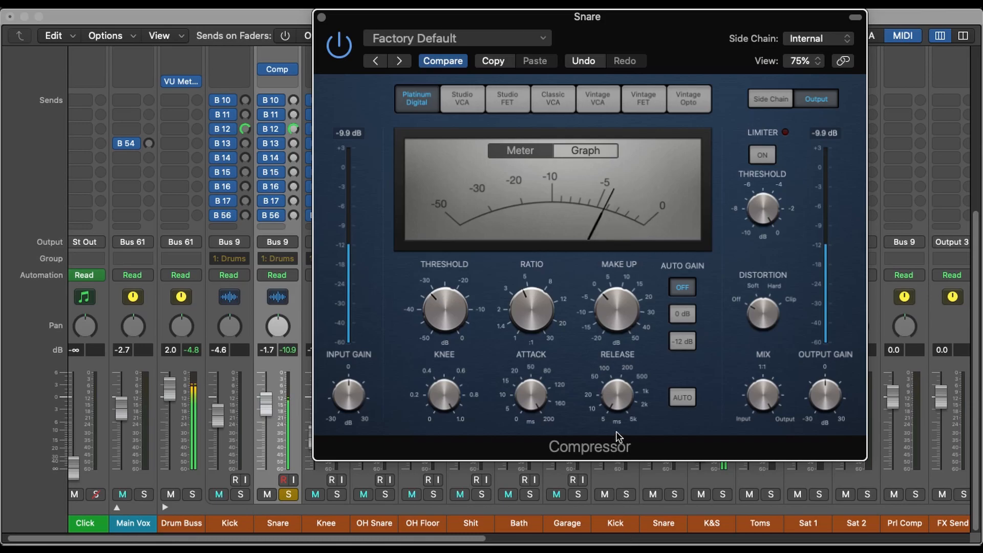
drag(614, 404, 651, 153)
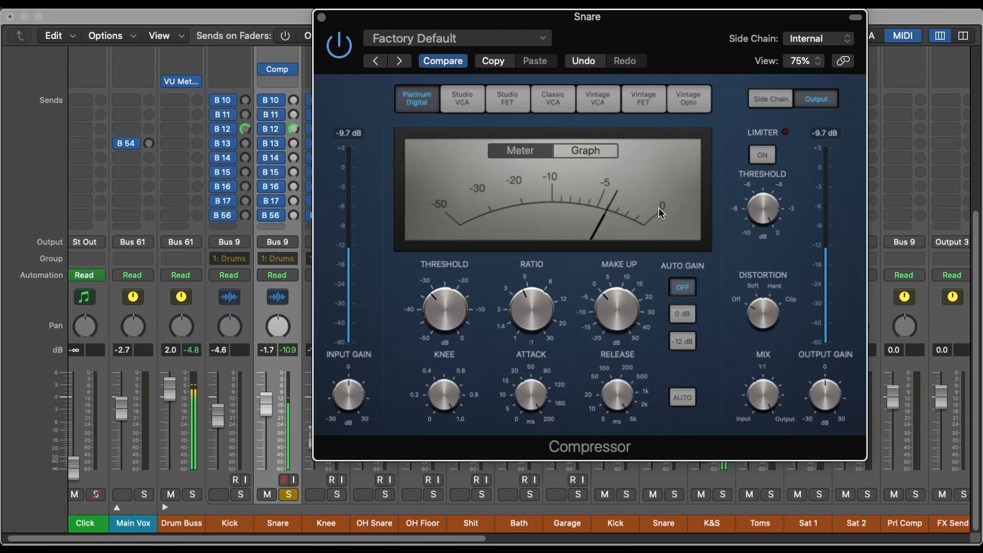
drag(615, 392, 616, 440)
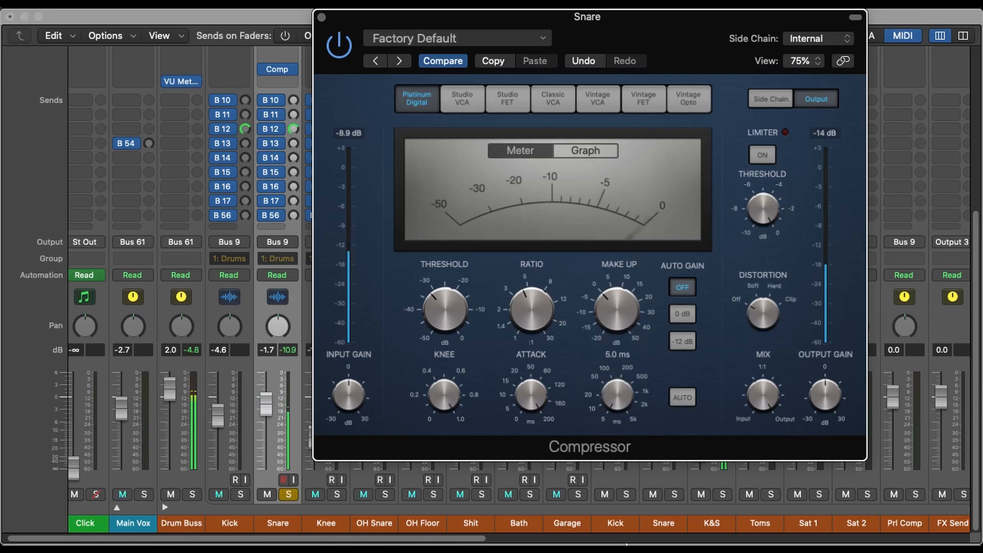
mouse_move(647, 381)
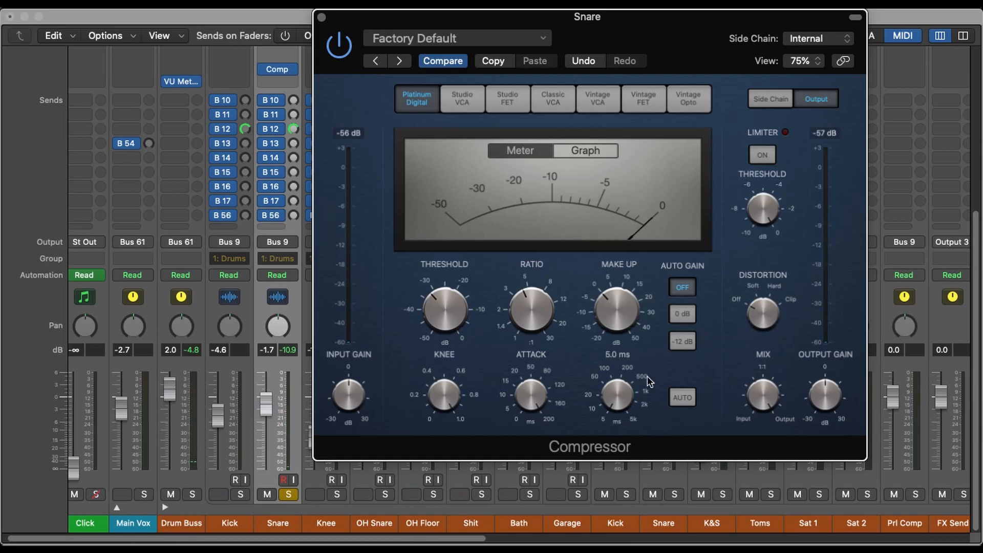
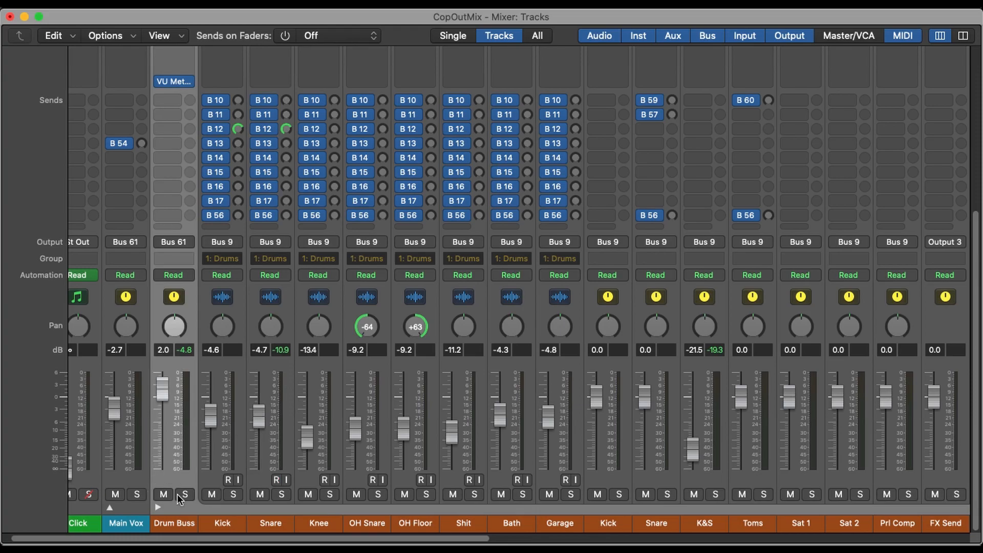
- Lower the K&S channel's volume fader to -6.2 dB while the Drum Buss is soloed
scroll(362, 501, right, 10)
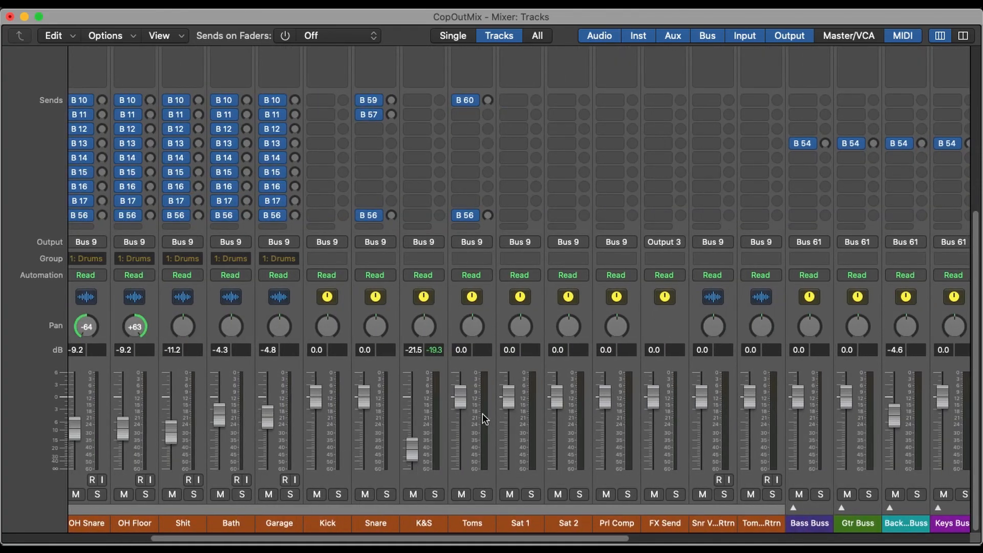
scroll(466, 420, up, 5)
scroll(288, 415, left, 5)
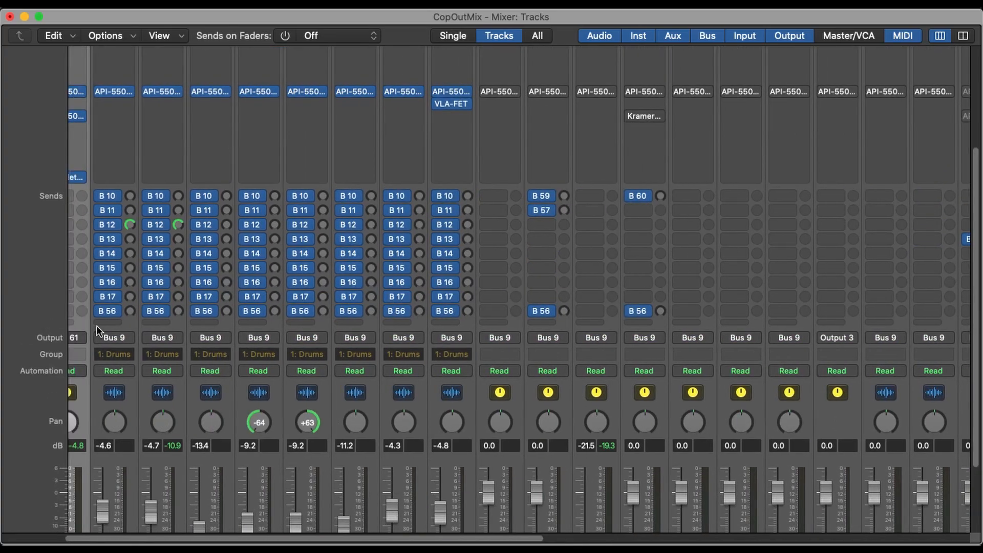
scroll(529, 398, down, 4)
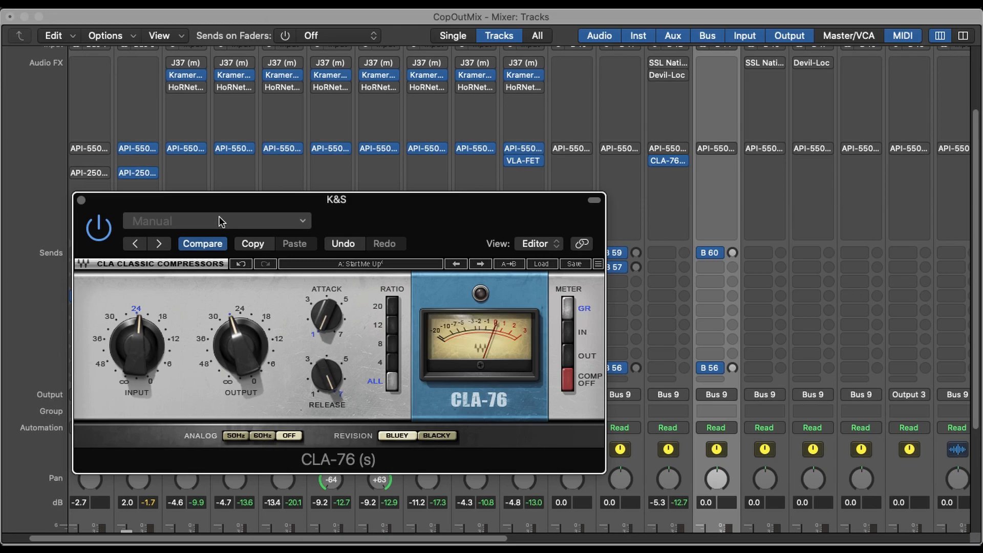
scroll(645, 269, down, 10)
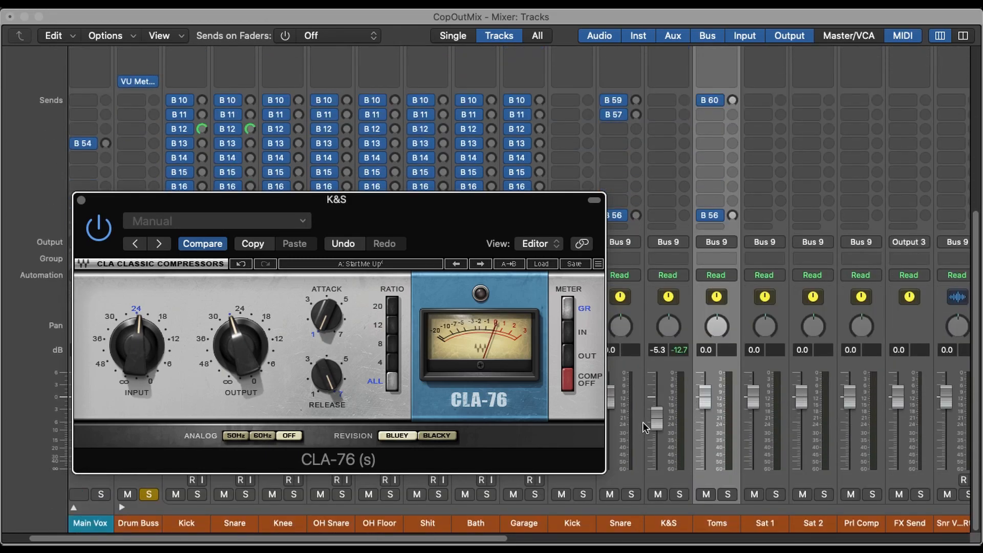
mouse_move(655, 416)
mouse_down()
mouse_move(654, 381)
mouse_move(651, 514)
mouse_move(667, 385)
mouse_move(665, 411)
mouse_up()
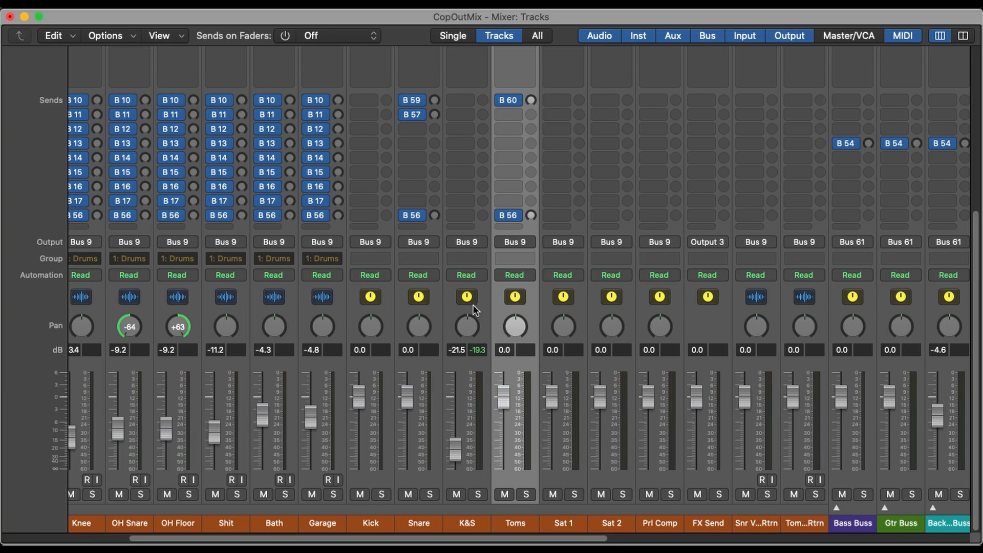
- Select the K&S channel and raise its volume fader to -10.4 dB
click(466, 303)
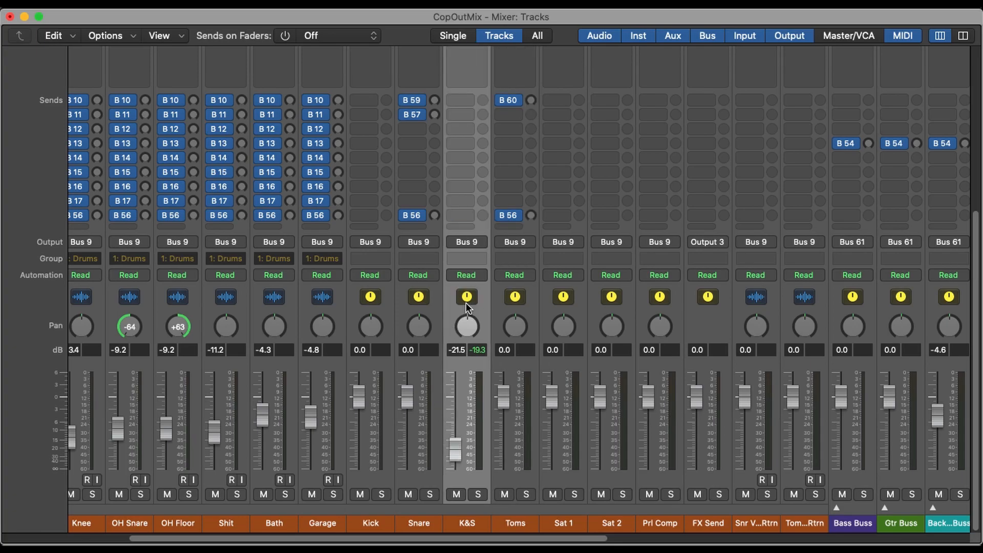
scroll(484, 305, left, 3)
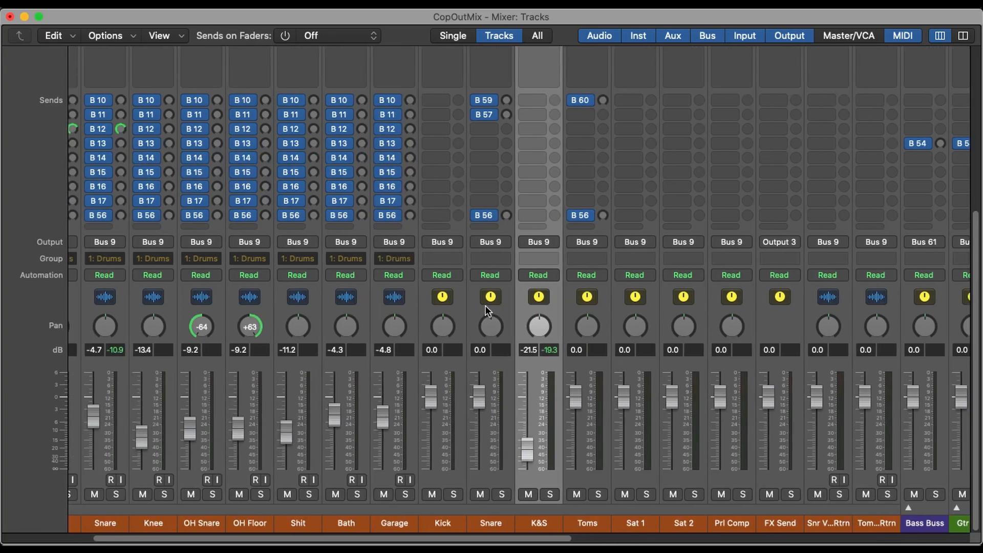
scroll(486, 307, up, 10)
scroll(485, 310, down, 10)
scroll(483, 401, left, 4)
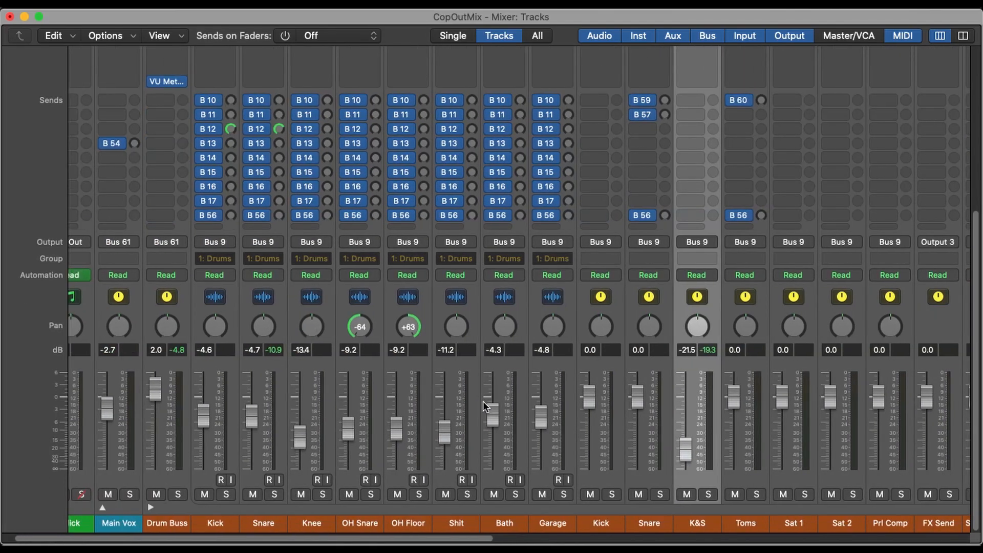
scroll(466, 410, right, 2)
drag(617, 453, 616, 427)
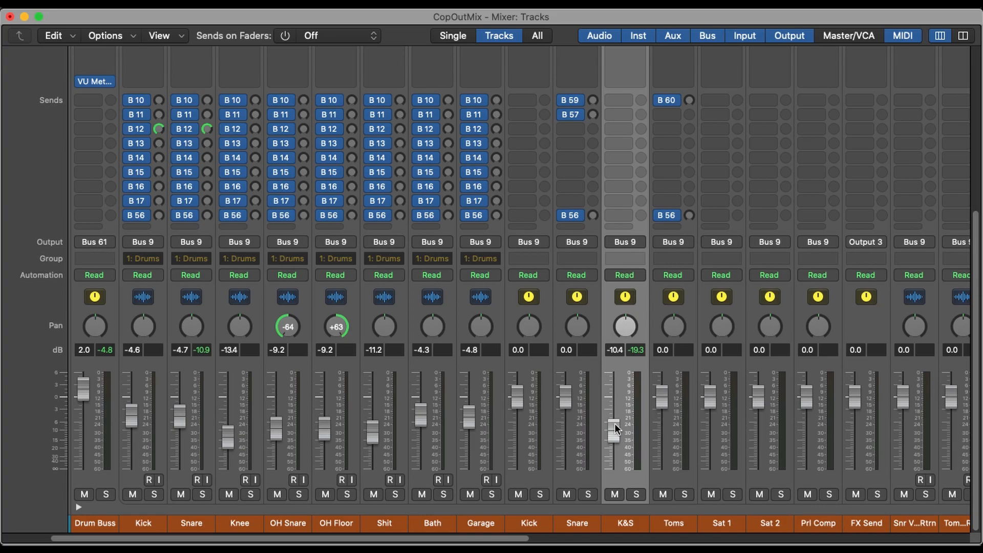
scroll(414, 420, left, 3)
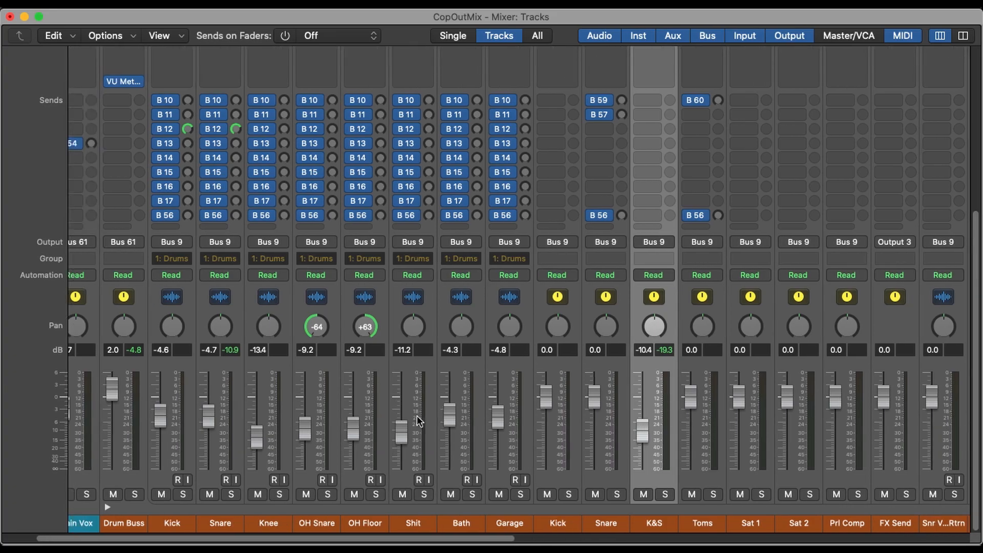
- Check the SSL Native plug-in on the K&S channel and bypass it
scroll(646, 398, up, 5)
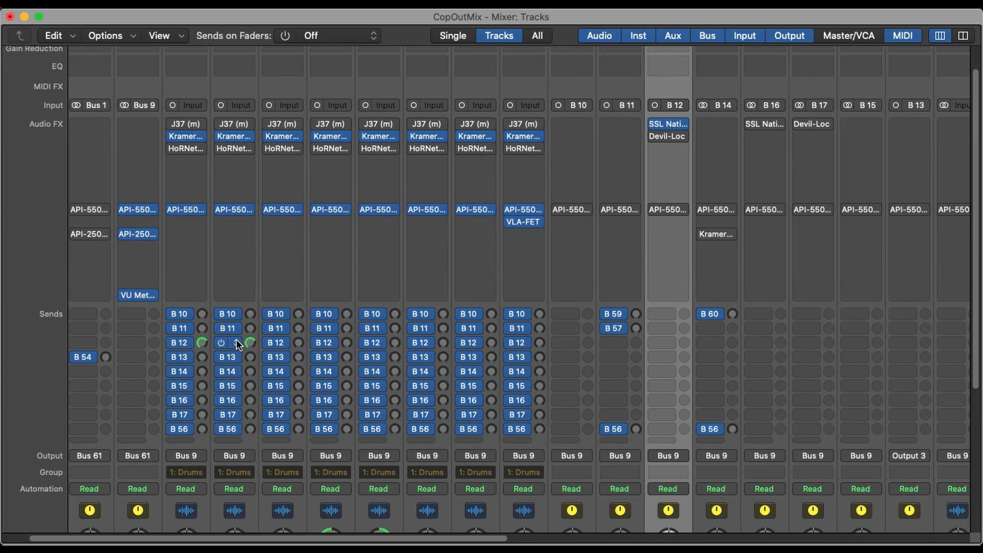
scroll(232, 354, down, 1)
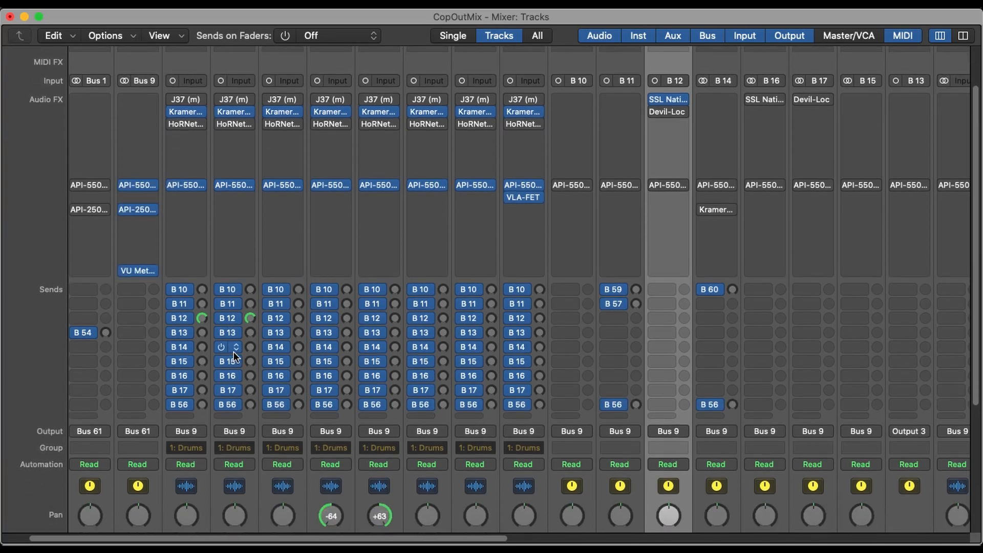
scroll(641, 397, down, 4)
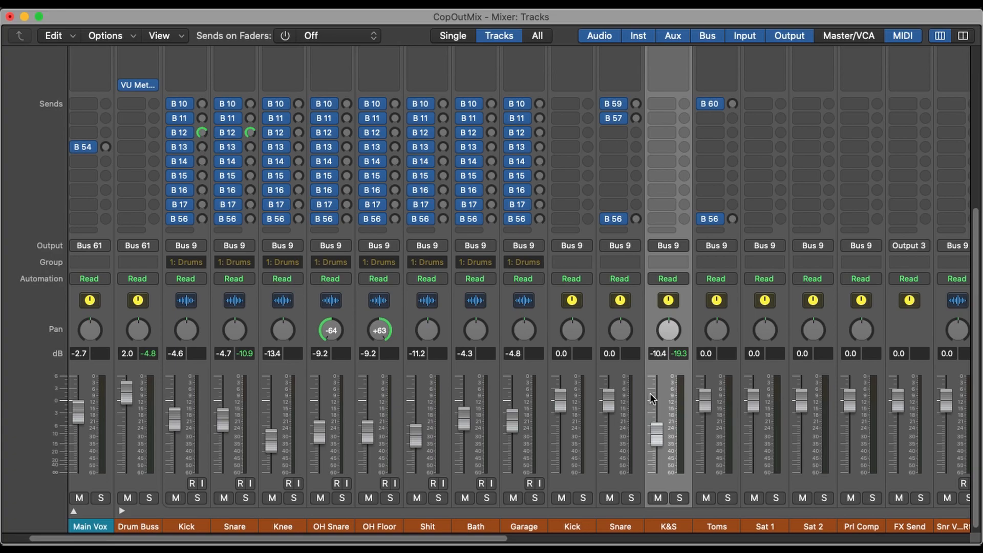
scroll(655, 381, up, 4)
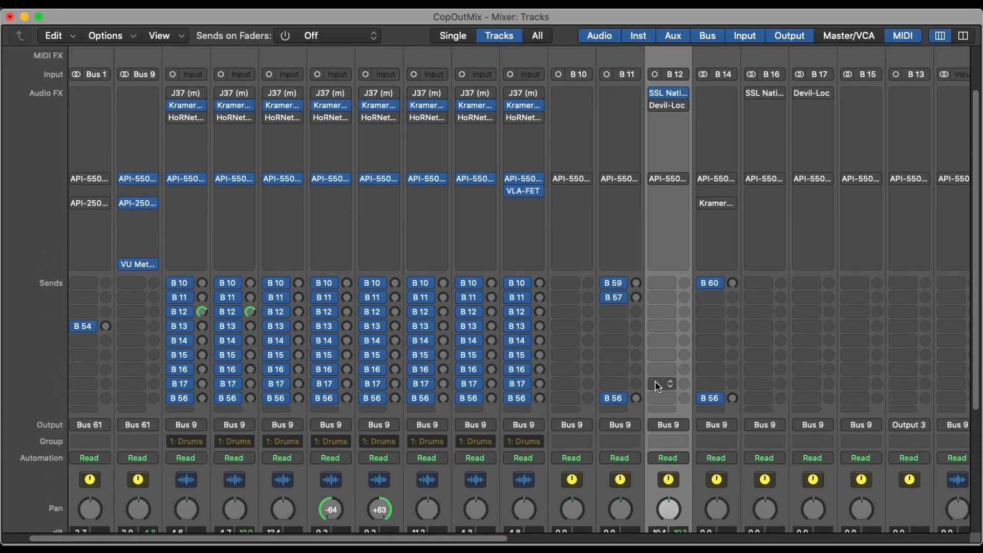
click(668, 92)
click(323, 125)
click(655, 94)
- Solo the K&S channel, reset its volume fader to 0.0 dB and play the parallel signal
scroll(676, 185, down, 4)
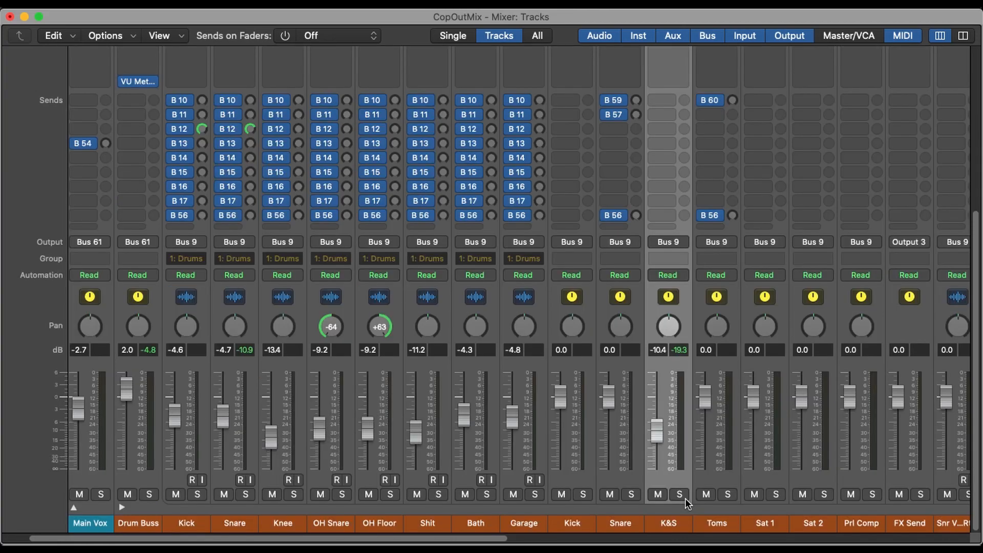
click(680, 494)
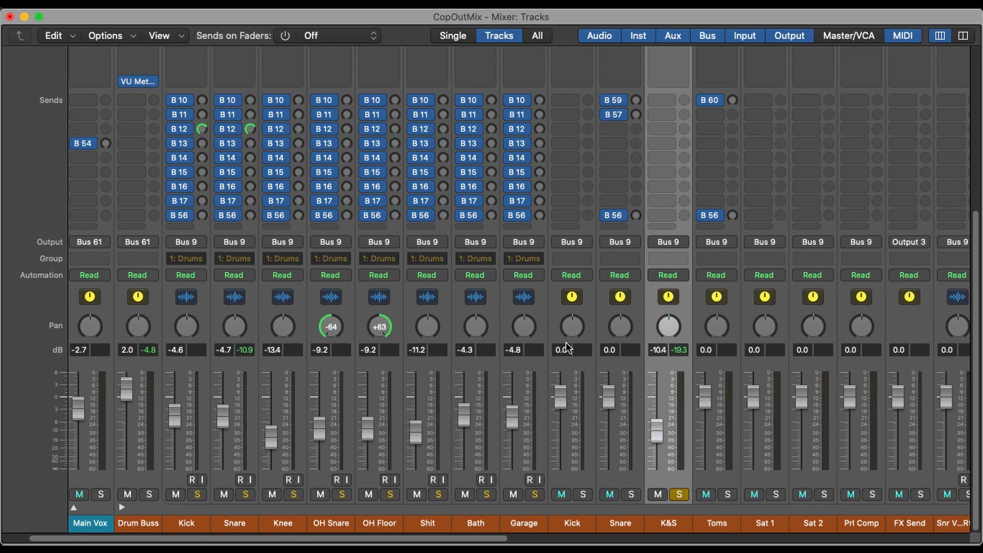
scroll(300, 308, up, 3)
scroll(301, 308, down, 3)
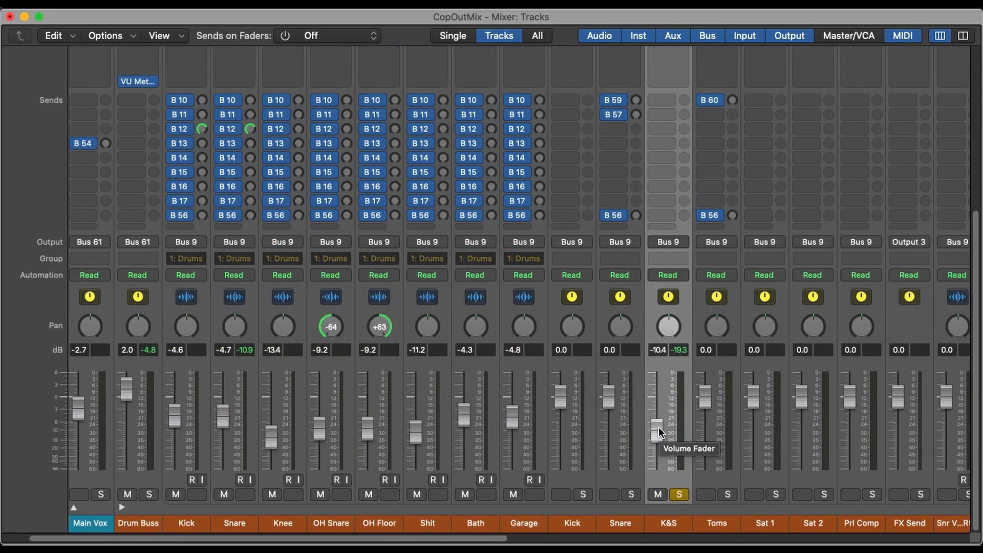
alt+click(658, 427)
key(space)
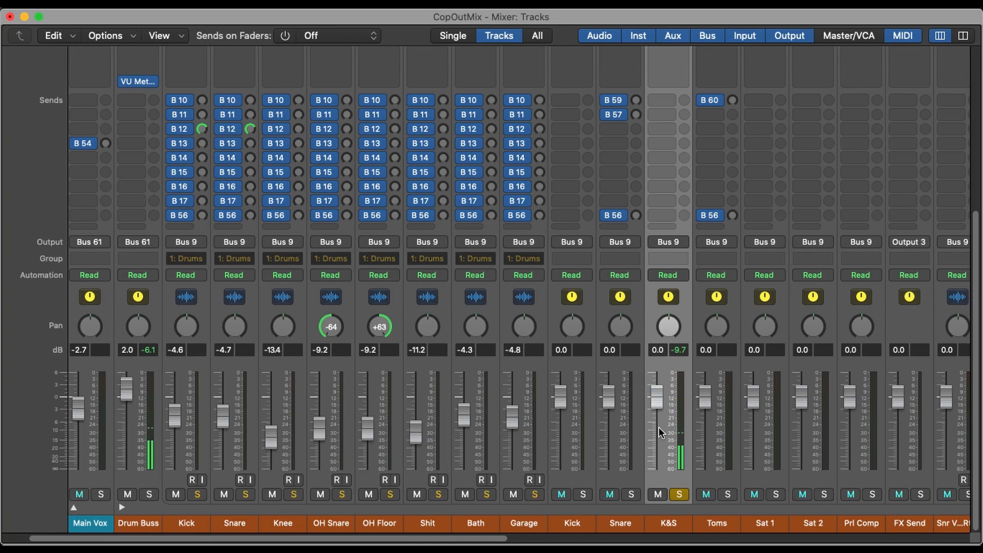
- Review the inserts, Bus 12 sends and levels that make up the K&S parallel channel
scroll(659, 427, up, 3)
scroll(658, 427, up, 4)
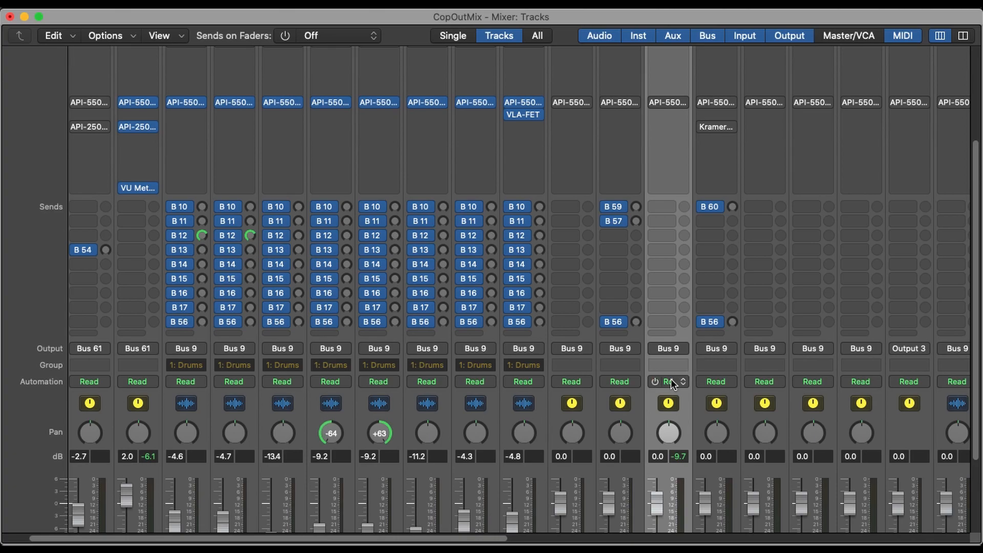
scroll(632, 434, down, 6)
scroll(616, 368, up, 10)
scroll(615, 207, up, 4)
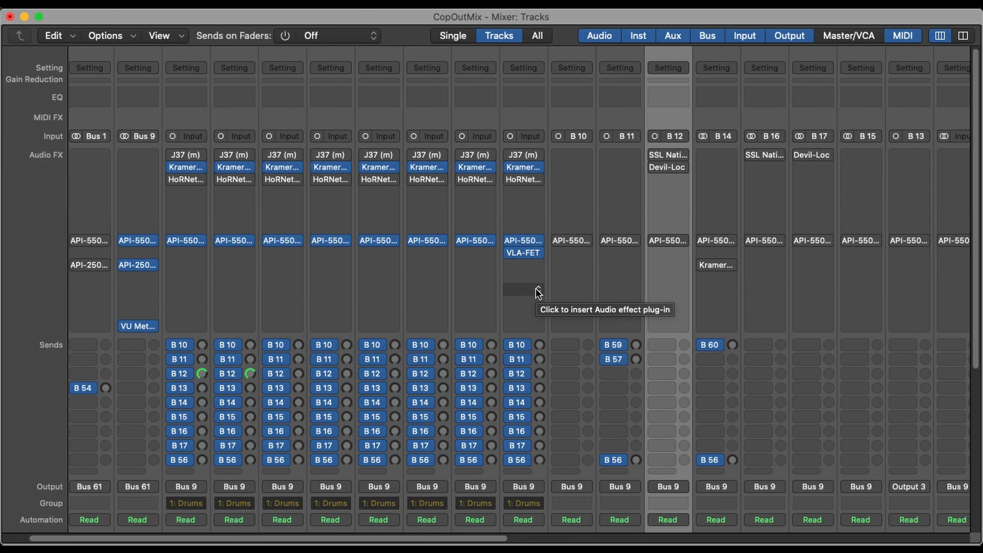
scroll(538, 290, down, 15)
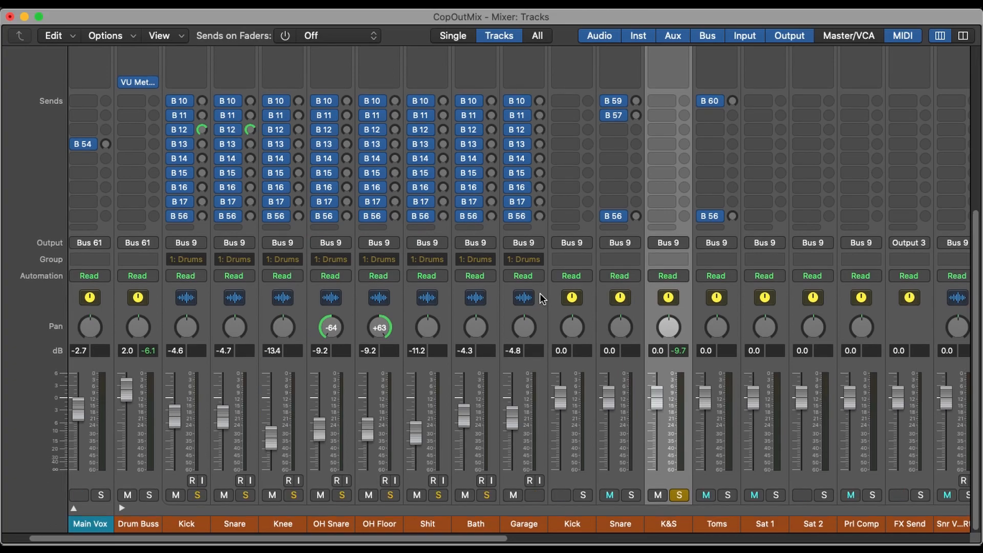
scroll(540, 293, up, 5)
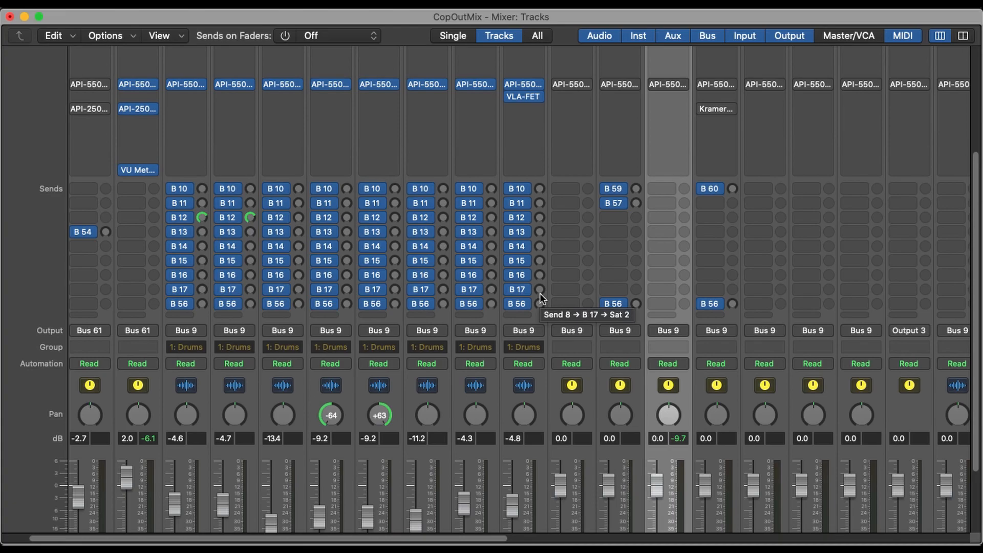
scroll(540, 293, down, 4)
scroll(499, 293, up, 7)
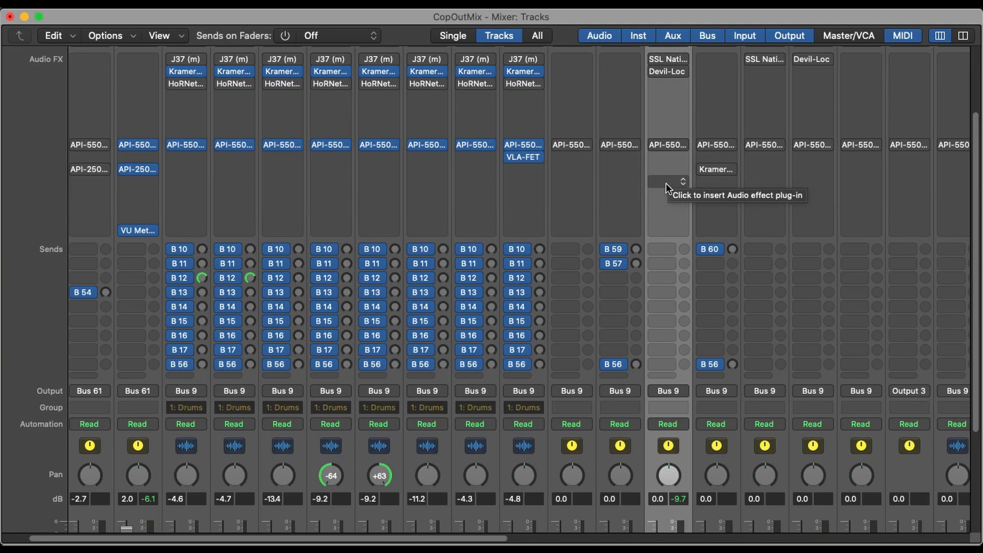
scroll(666, 184, down, 5)
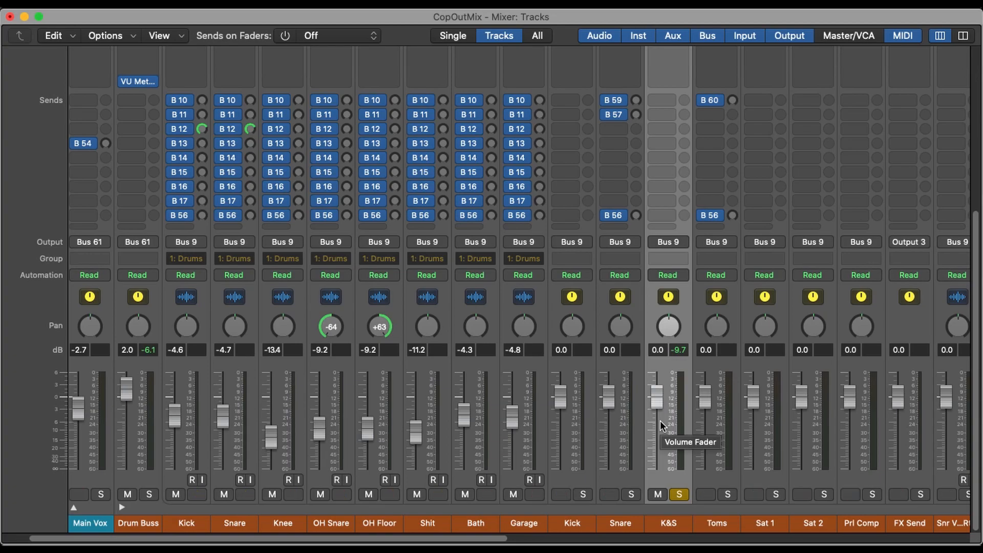
- Insert the CLA-76 (s) compressor in the slot below the API-550 on the K&S channel
scroll(660, 420, up, 4)
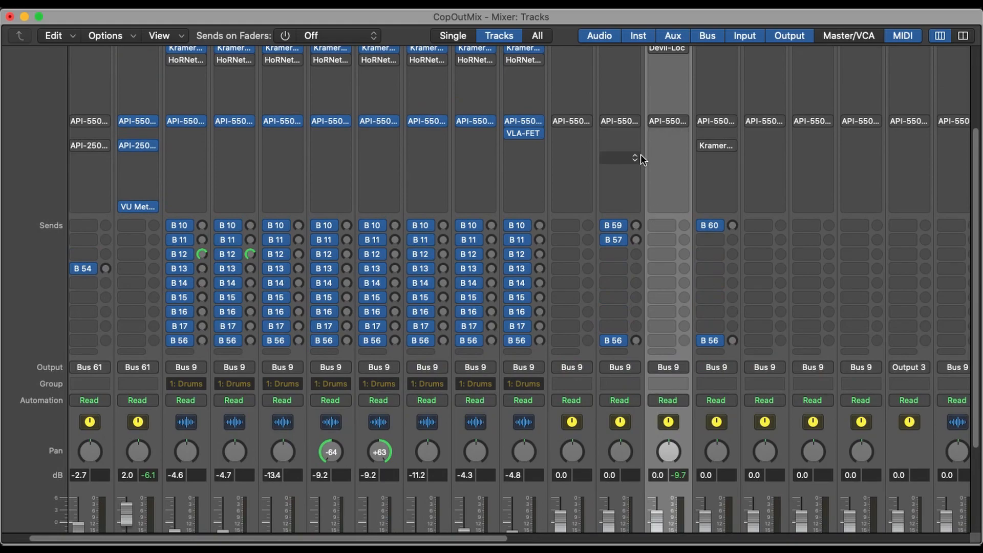
scroll(666, 199, up, 3)
click(662, 205)
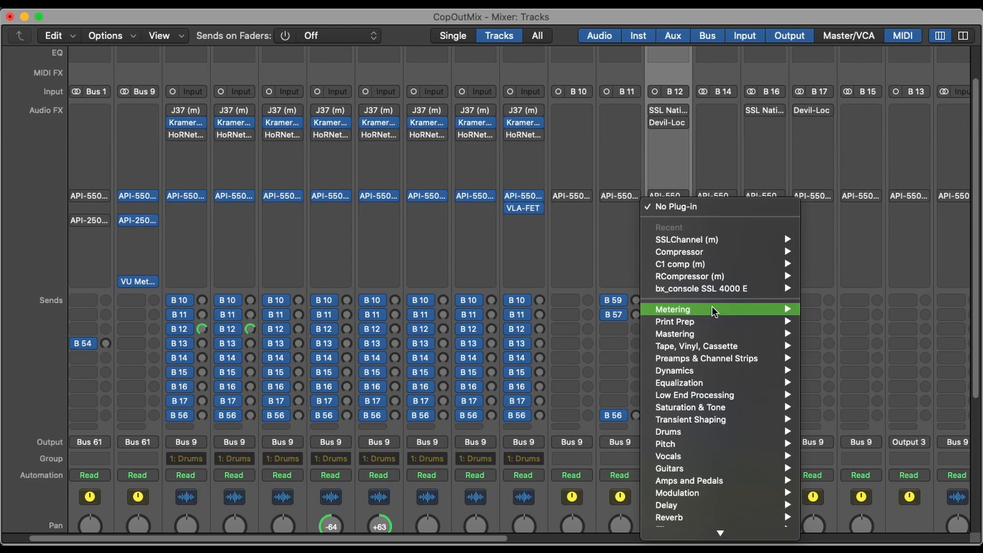
mouse_move(712, 306)
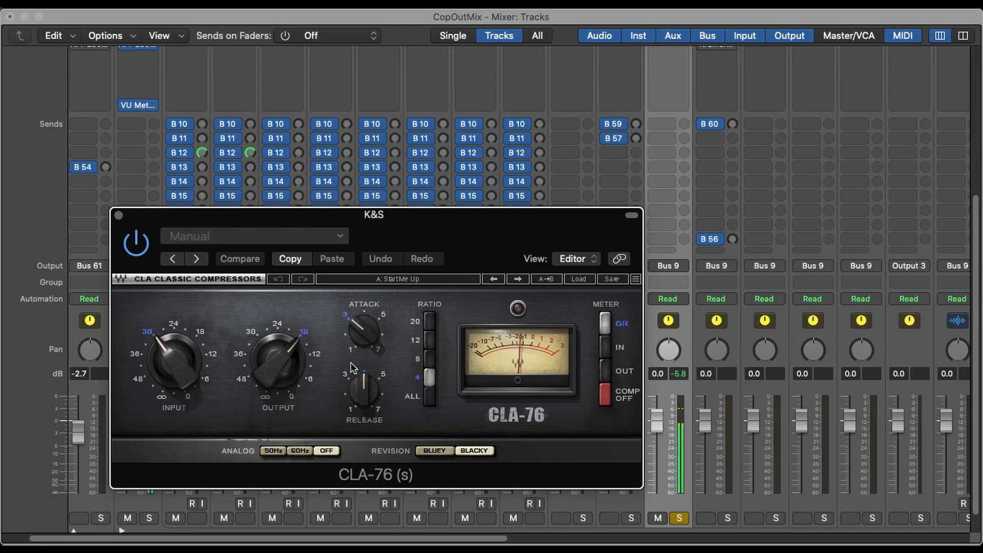
- Set the CLA-76's attack to about 1 and its release to about 7
drag(359, 337, 362, 347)
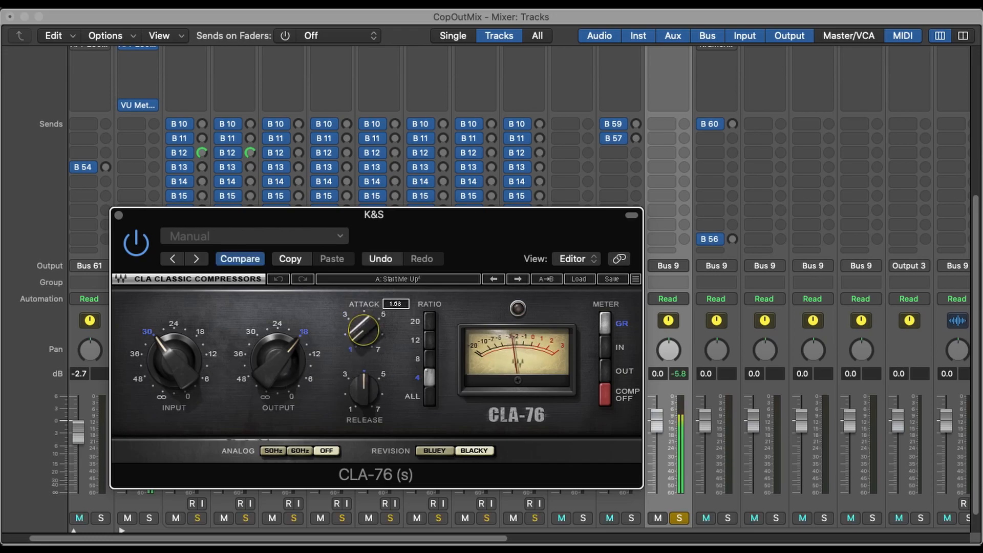
drag(369, 396, 370, 394)
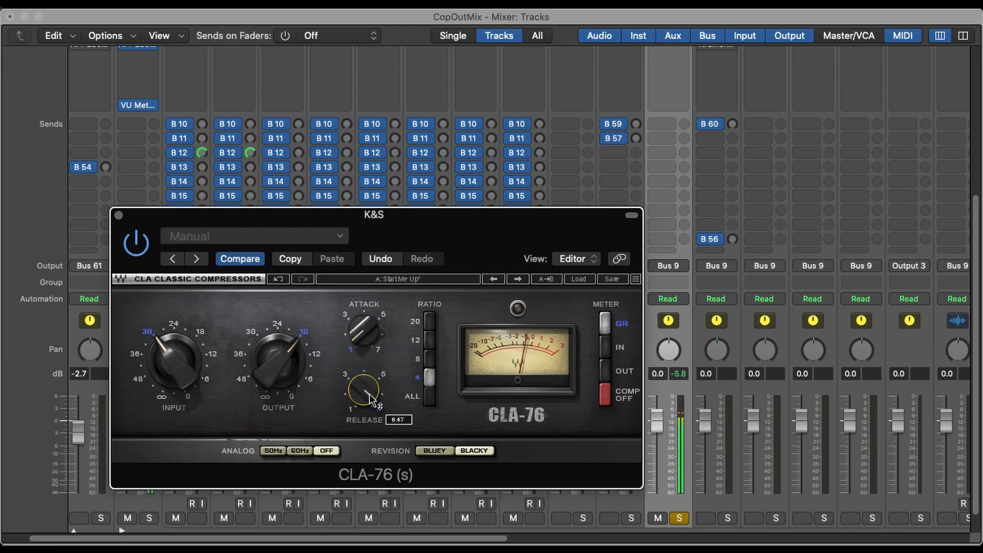
drag(366, 393, 356, 398)
drag(354, 349, 355, 371)
click(378, 355)
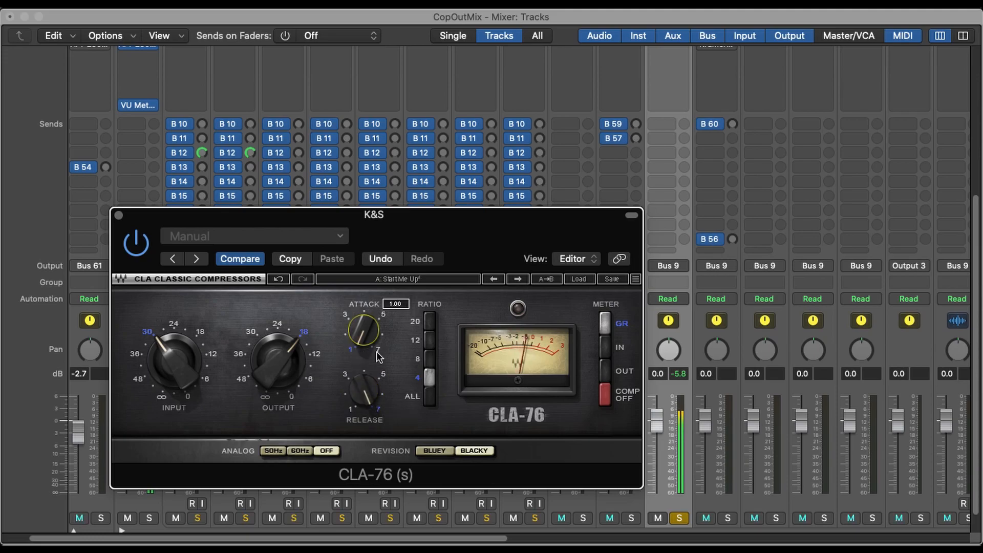
- Engage the CLA-76's ALL ratio, raise the input to -23.6 and compare against bypass
click(429, 397)
drag(201, 376, 176, 364)
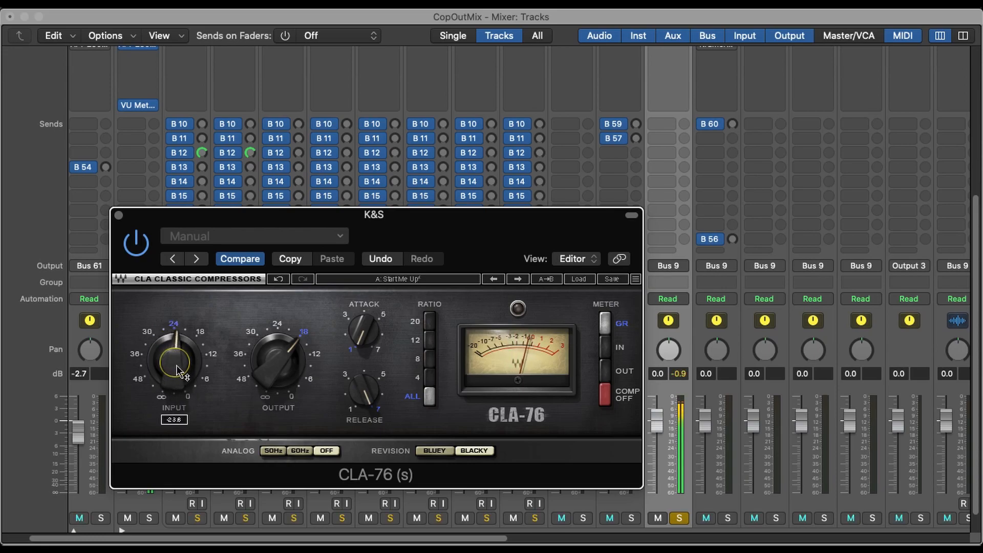
click(132, 247)
click(130, 246)
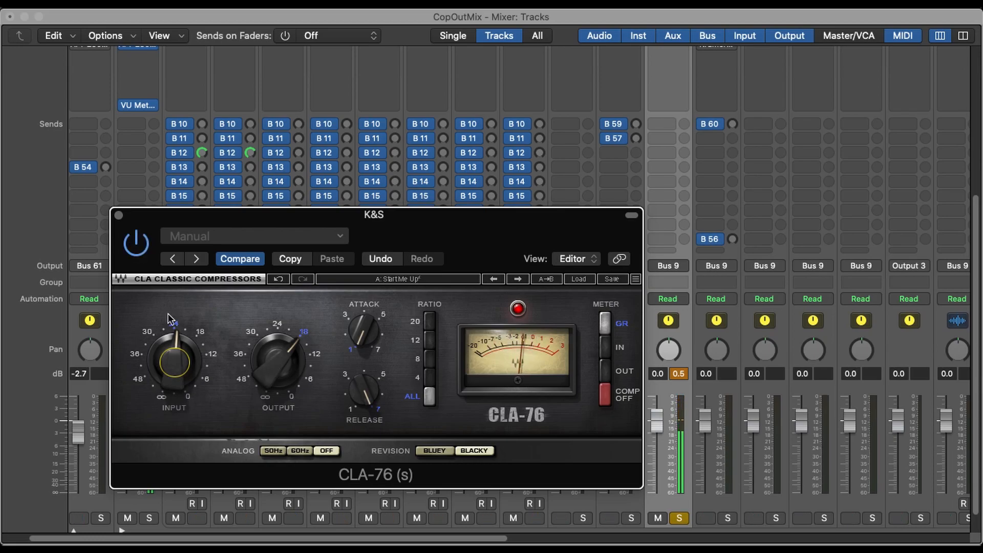
- Lower the CLA-76's output to just below the 24 mark, level-matching it against the bypassed signal
click(246, 356)
drag(261, 373, 273, 363)
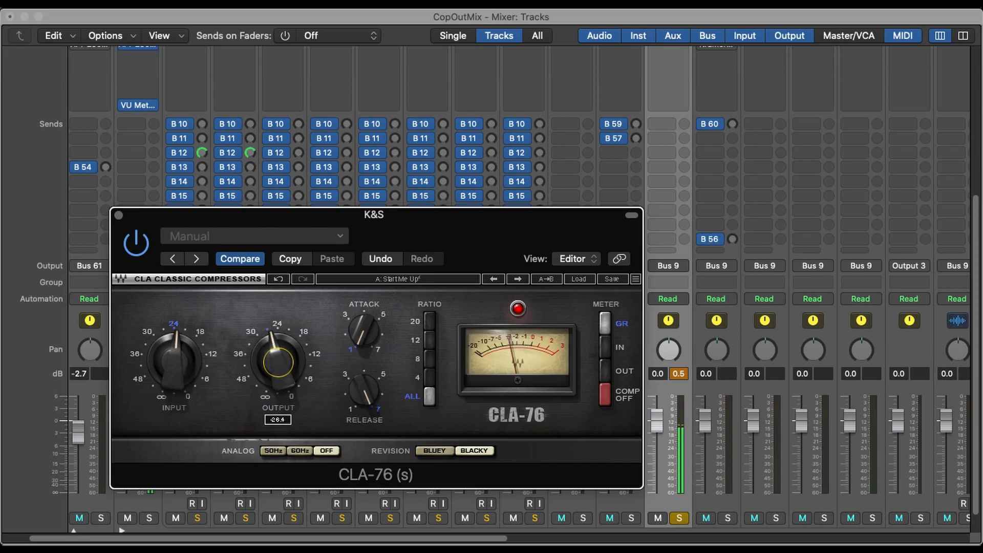
click(136, 244)
drag(297, 382, 296, 388)
click(137, 246)
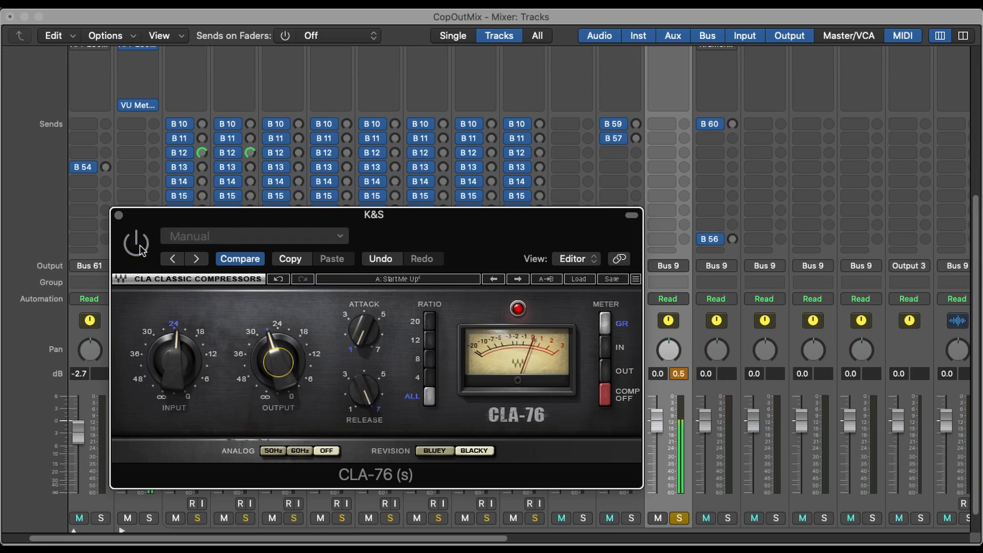
click(141, 247)
- Switch the CLA-76 to the Bluey revision and compare its sound against bypass on the K&S channel
click(444, 452)
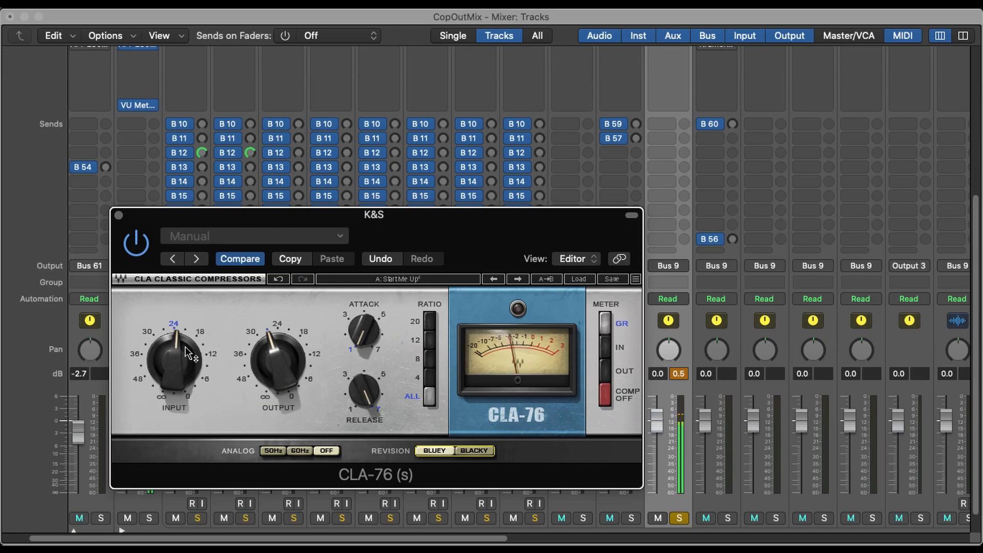
click(129, 241)
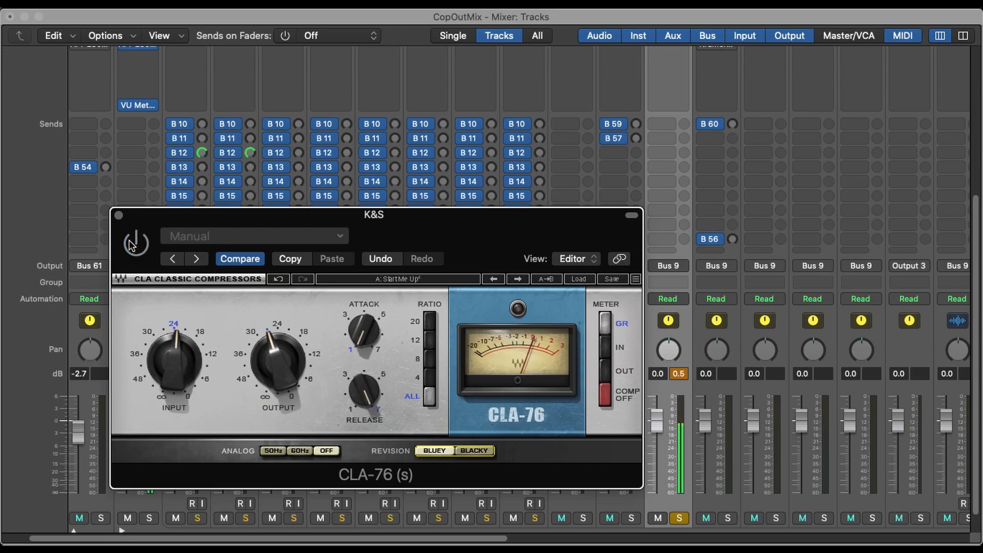
click(130, 241)
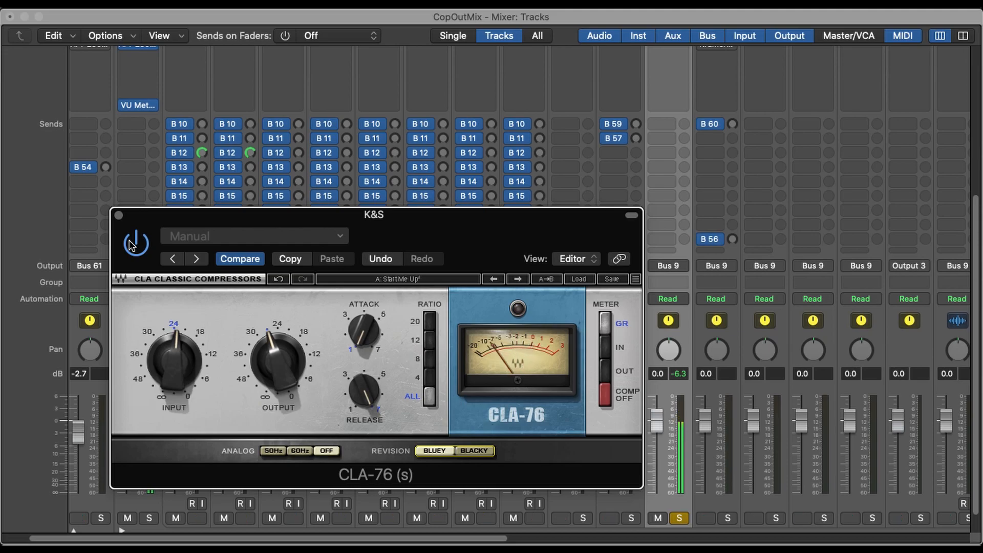
click(134, 243)
click(130, 243)
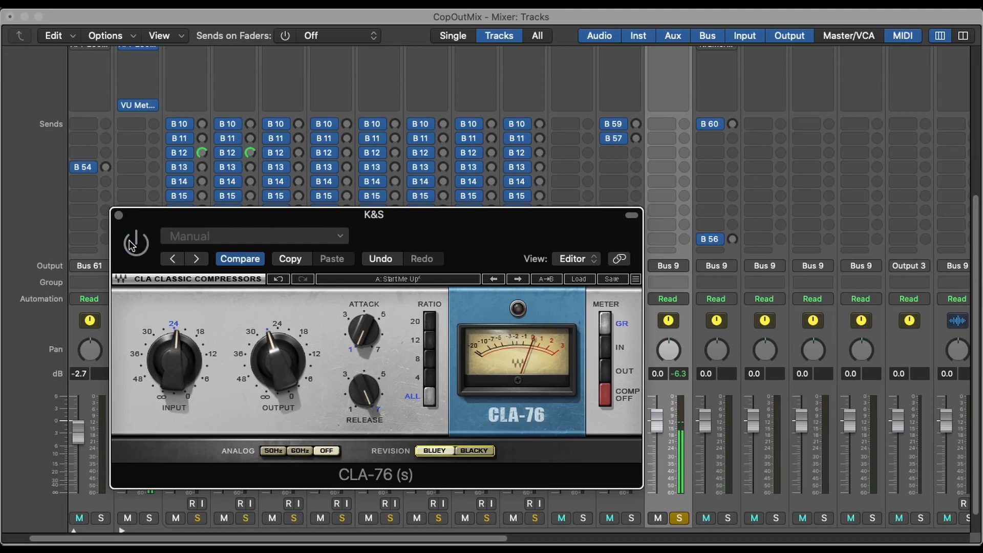
click(130, 242)
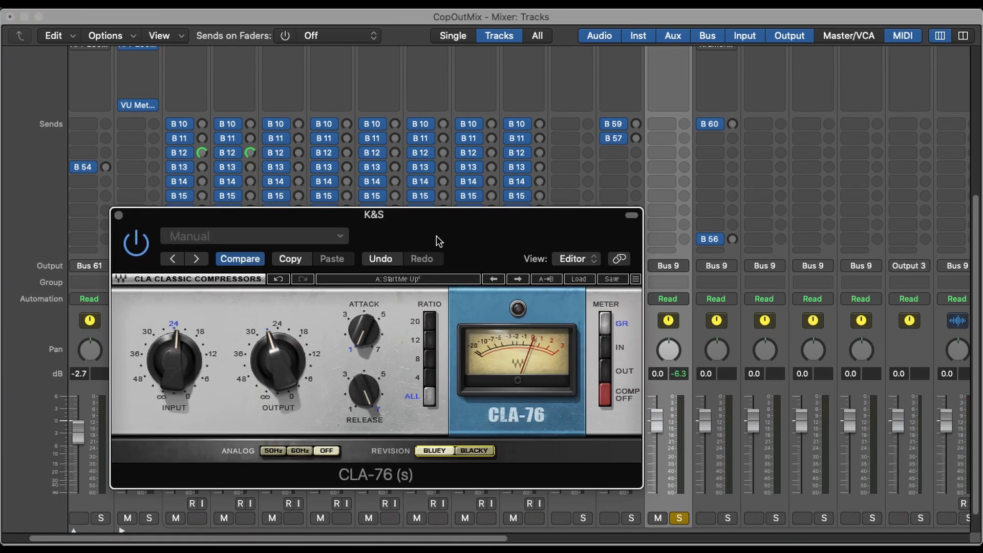
- Pull the K&S fader down to -∞ and start playback with the Drum Buss soloed
drag(436, 235, 399, 221)
scroll(660, 351, up, 5)
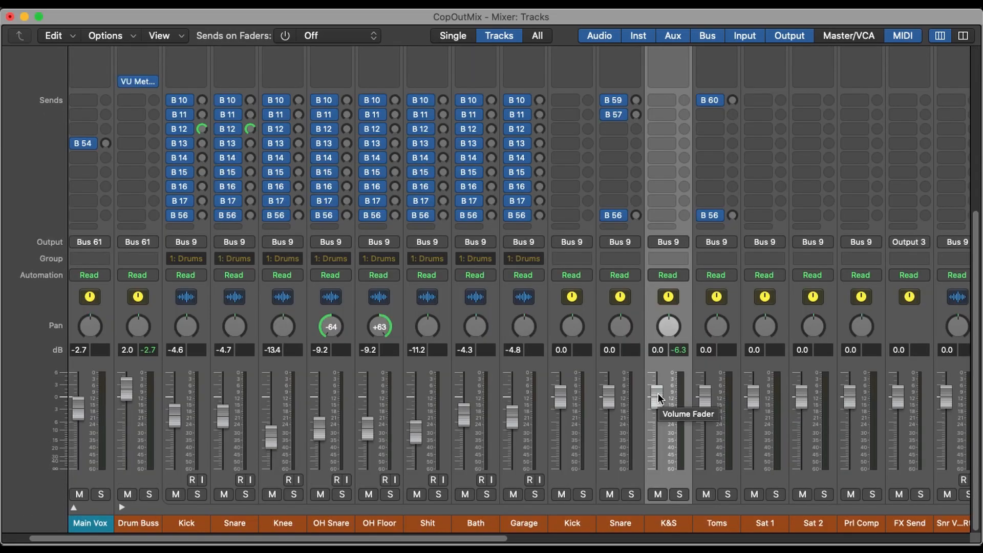
drag(659, 399, 684, 541)
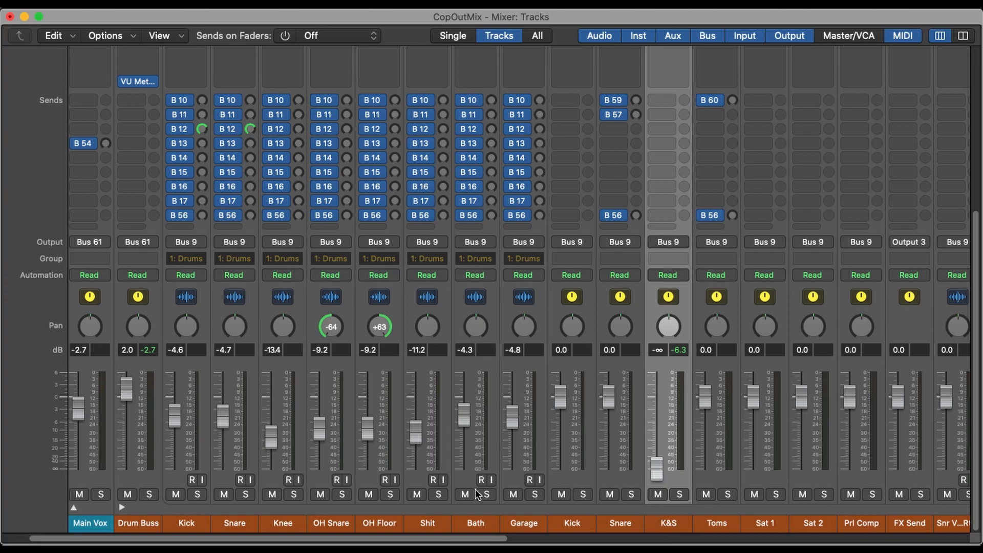
click(151, 494)
key(space)
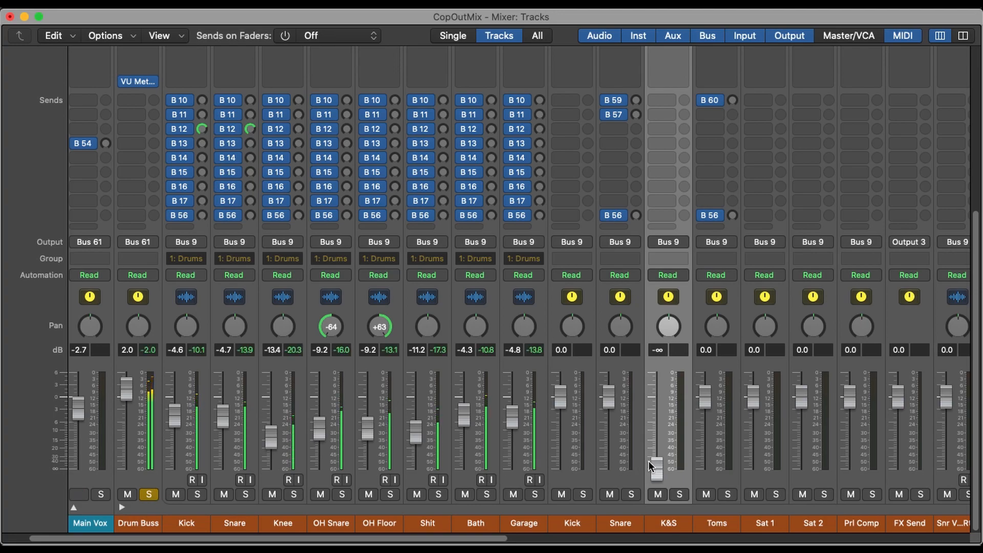
- Blend the K&S channel into the drums by raising its fader to -5.3 dB, and compare with it muted
drag(657, 469, 664, 388)
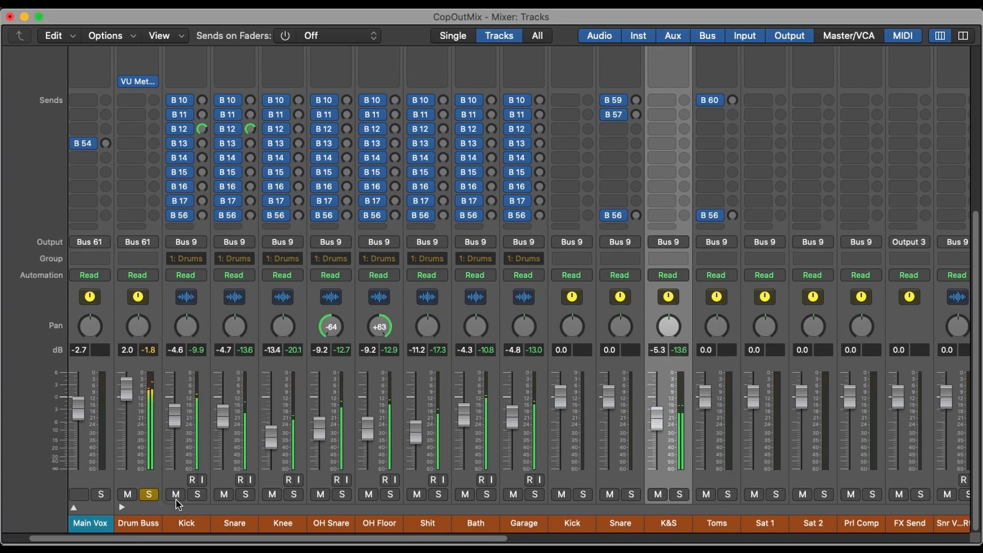
click(659, 494)
click(659, 494)
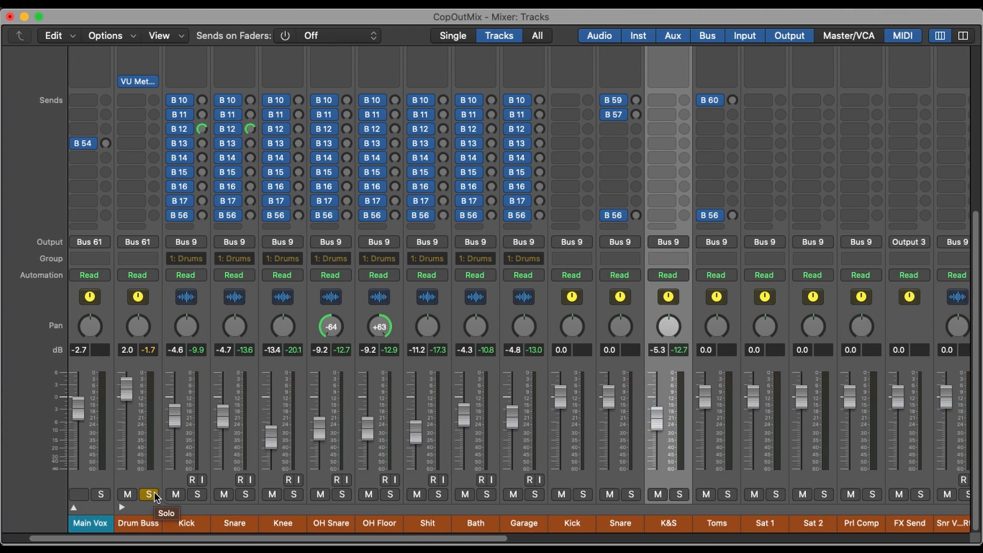
- Select the Toms channel next to K&S in the mixer
scroll(475, 477, up, 10)
scroll(475, 478, down, 10)
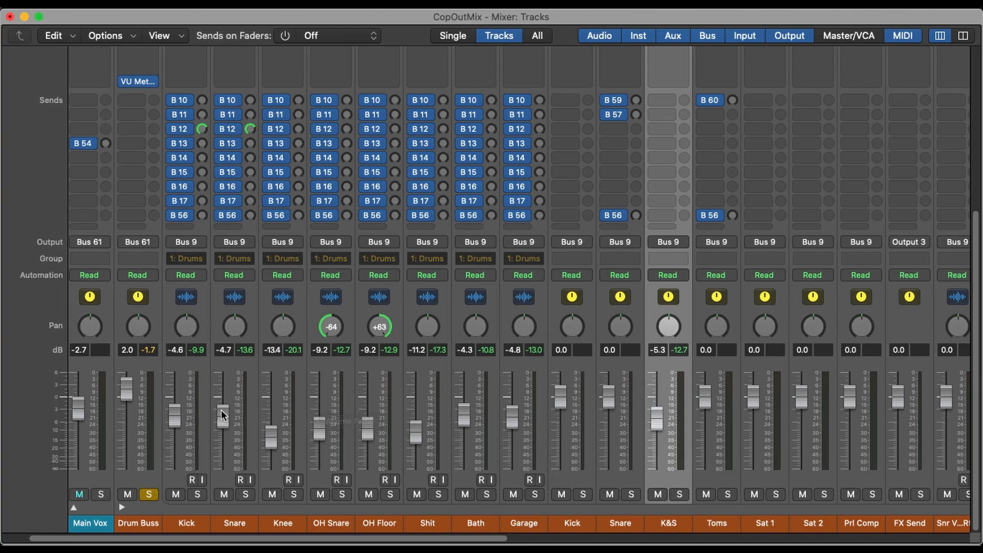
click(724, 302)
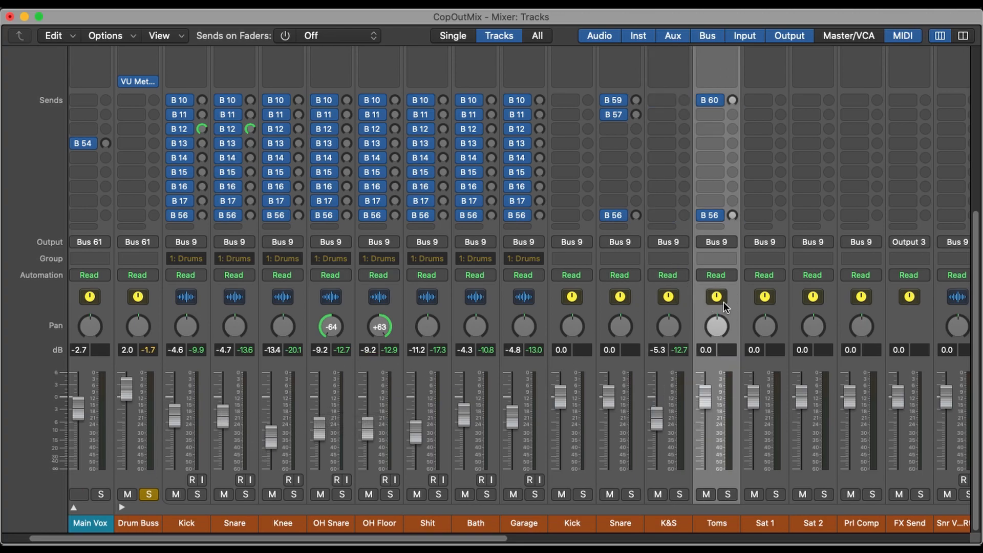
- Lower the K&S fader to -8.2 dB and close the CLA-76 window
scroll(720, 306, up, 5)
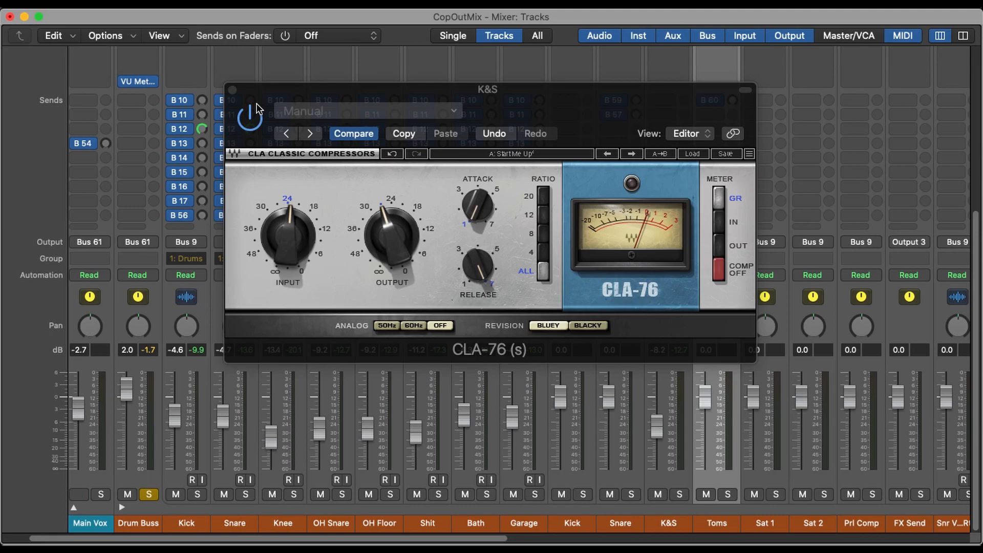
click(233, 91)
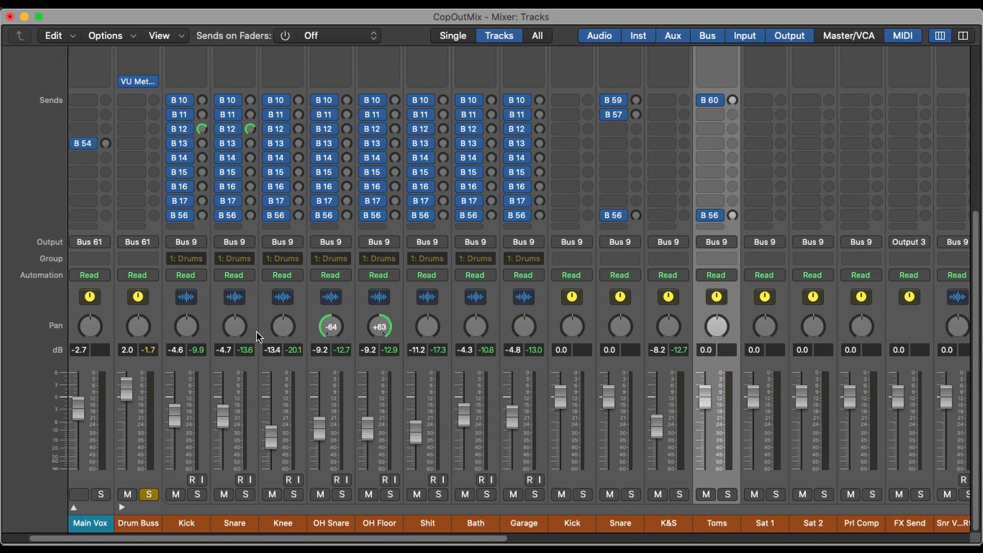
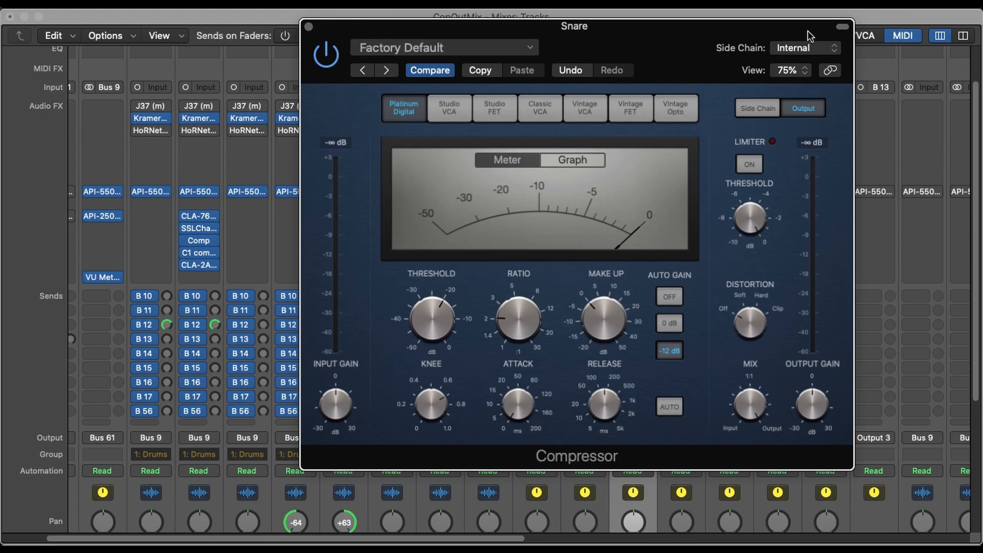
- Collapse the Snare Compressor's header and move its window aside, and open the Snare's CLA-76 with its window placed above the Compressor
click(842, 26)
drag(751, 27, 878, 179)
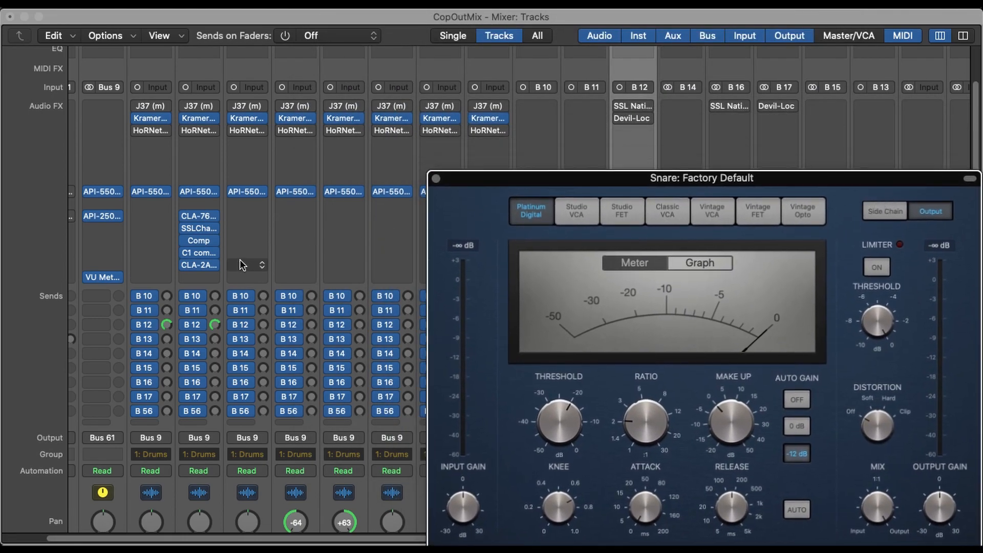
click(199, 216)
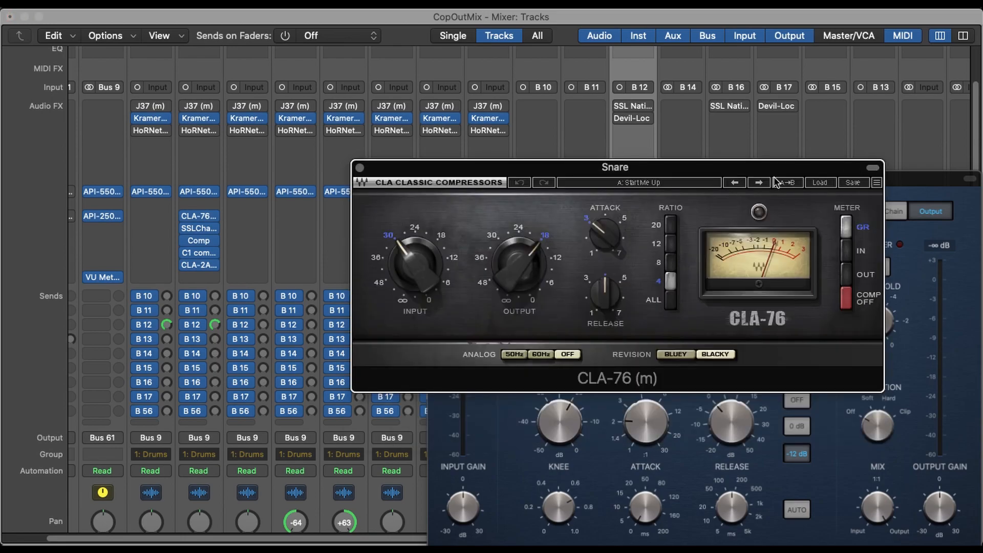
drag(764, 169, 845, 4)
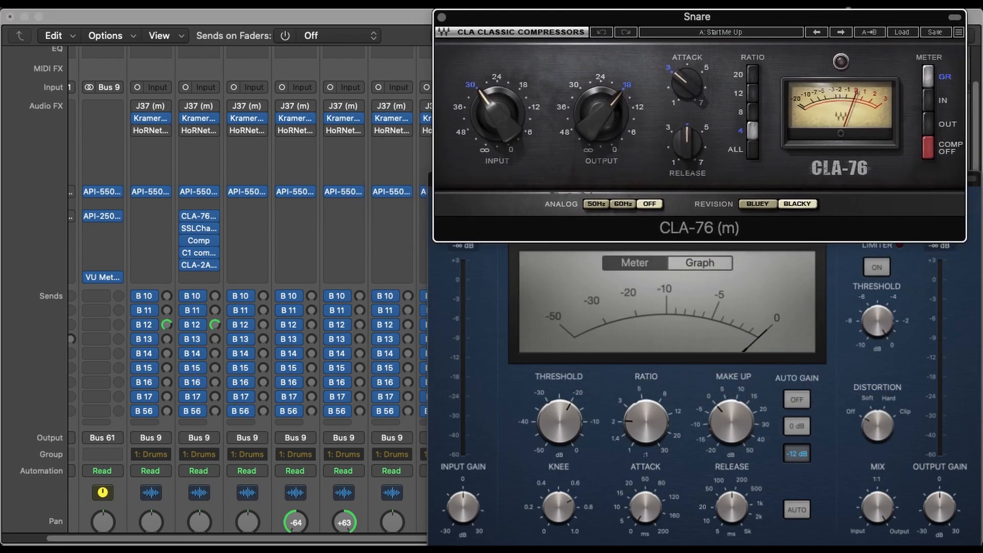
- Open the Snare's SSLChannel and CLA-2A, collapse the CLA-2A's header, and arrange both beside the other compressors with the CLA-2A in front
click(200, 228)
drag(581, 16, 445, 15)
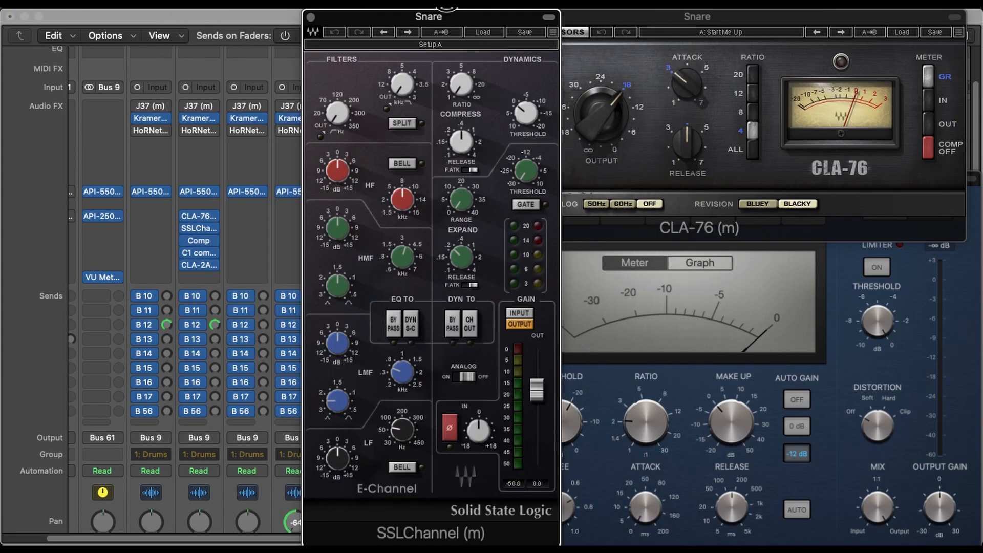
click(202, 265)
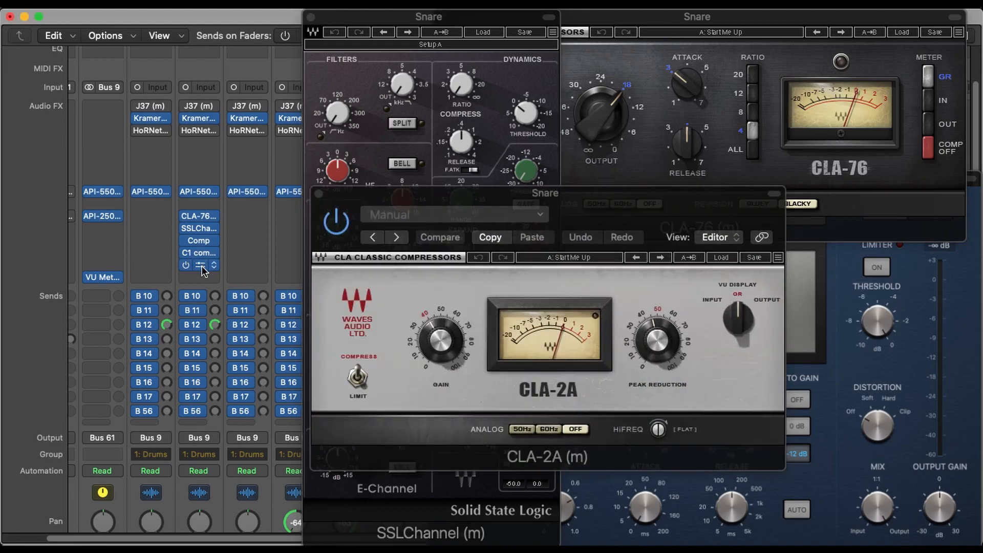
click(773, 196)
drag(773, 196, 386, 376)
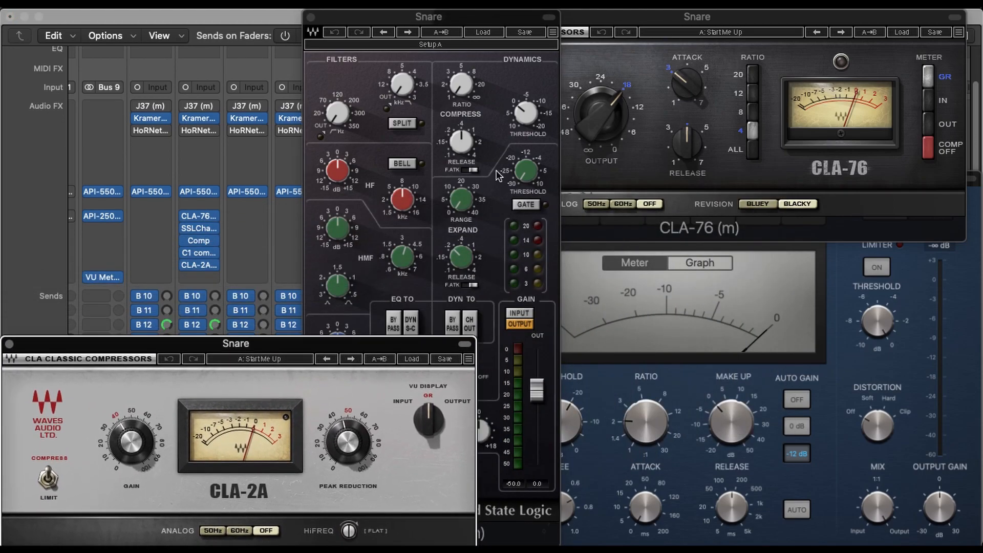
drag(511, 16, 212, 12)
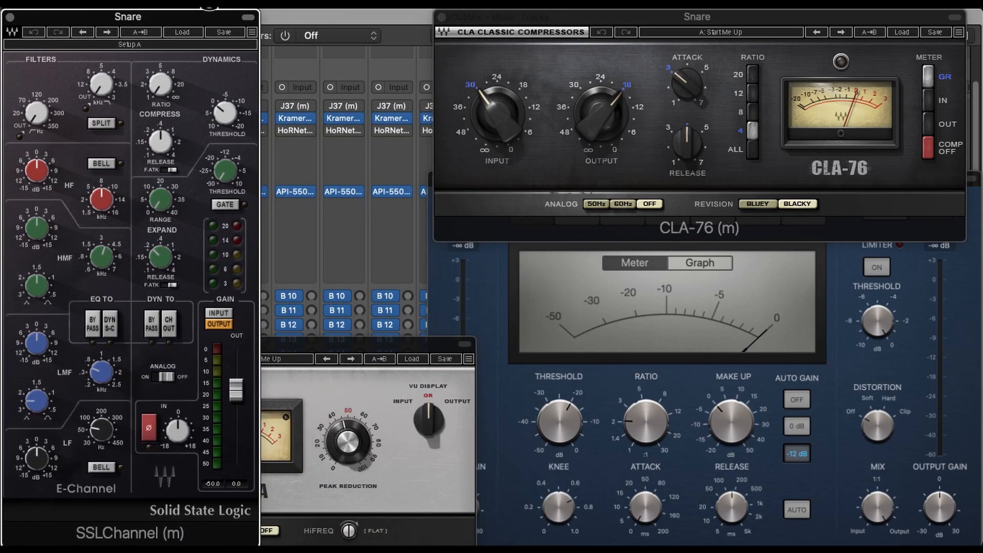
click(373, 340)
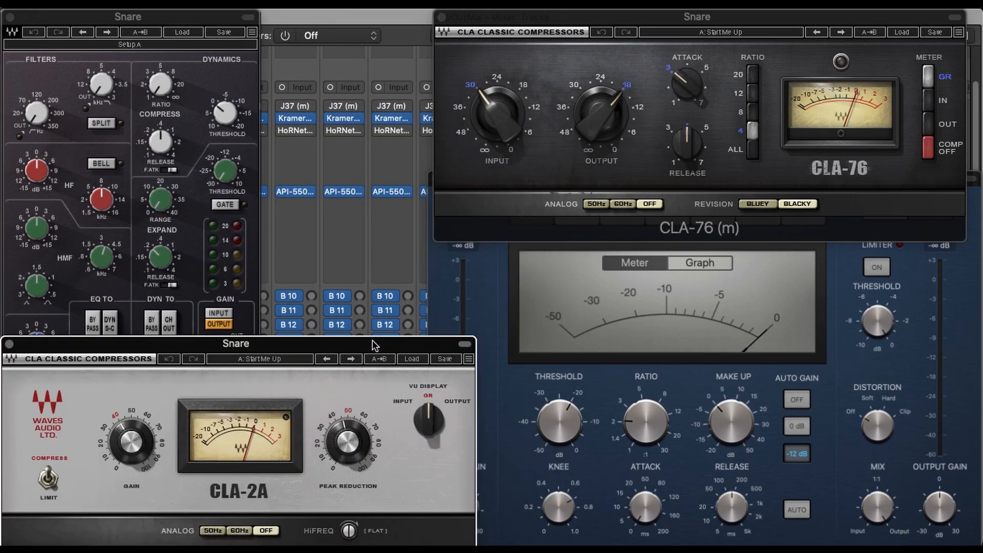